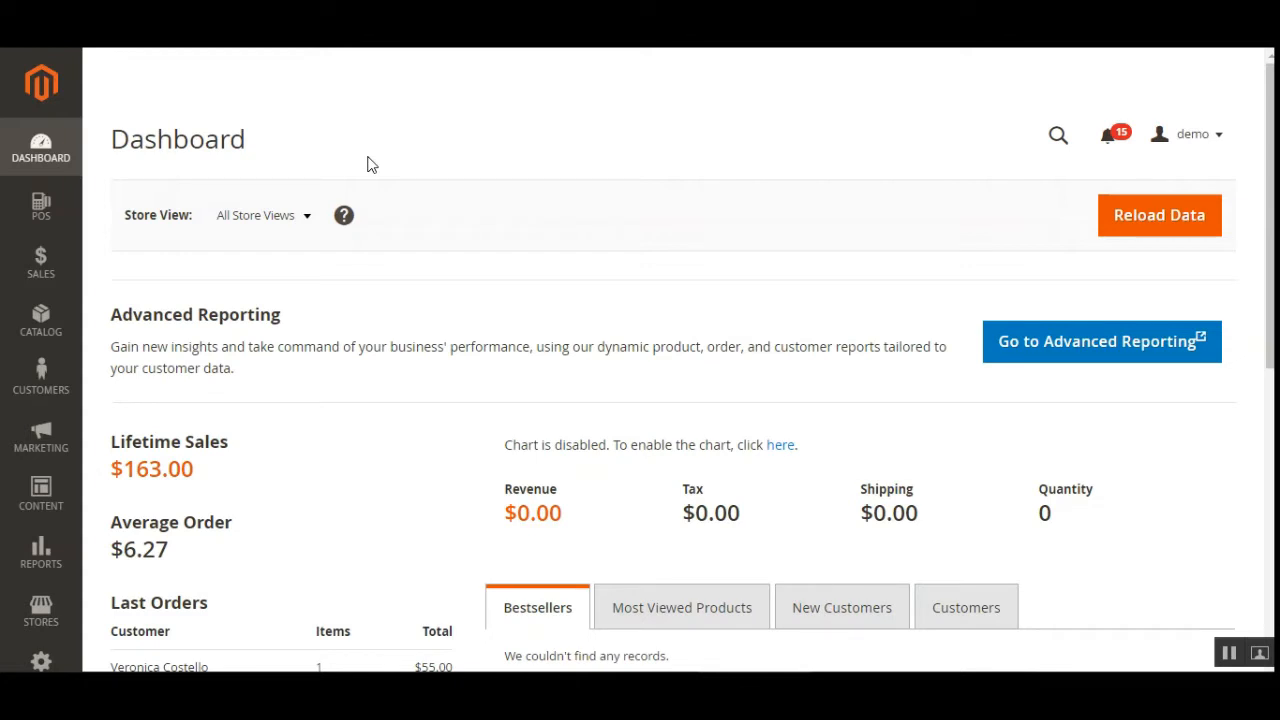
# Step: Open the POS Configuration page in a new browser tab and bring its settings into view
pyautogui.click(33, 211)
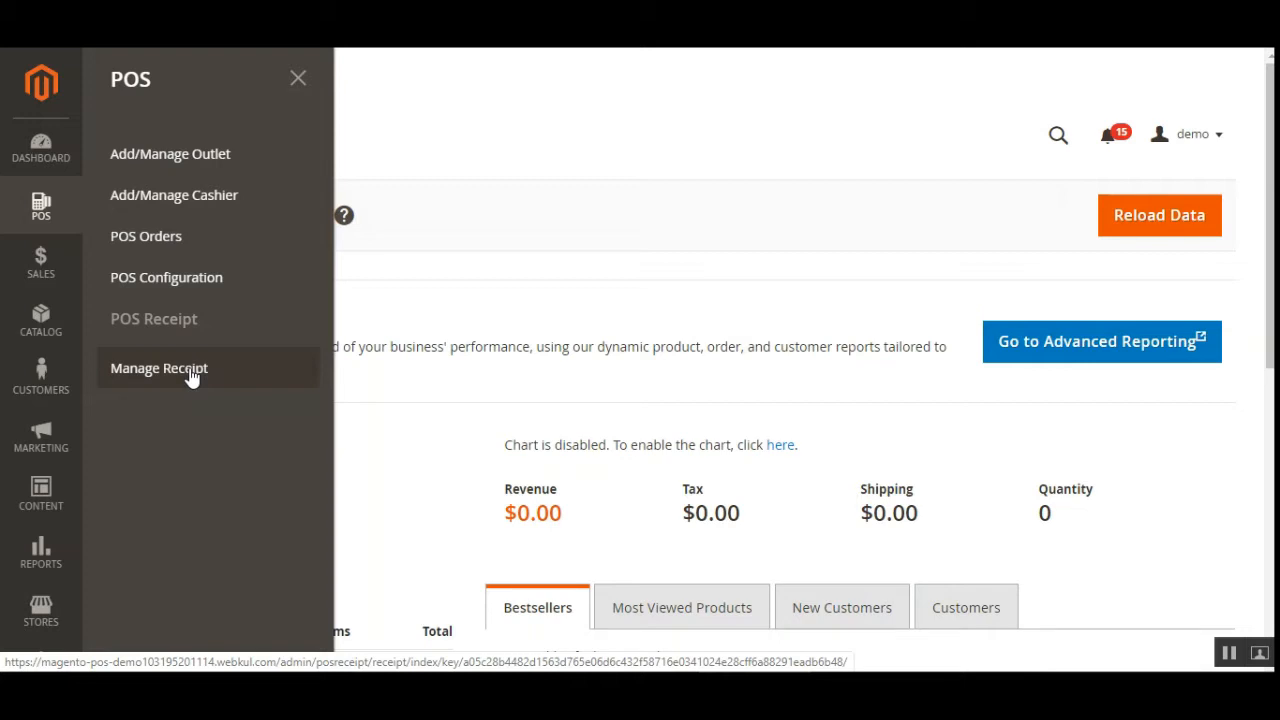
pyautogui.rightClick(214, 287)
pyautogui.click(272, 293)
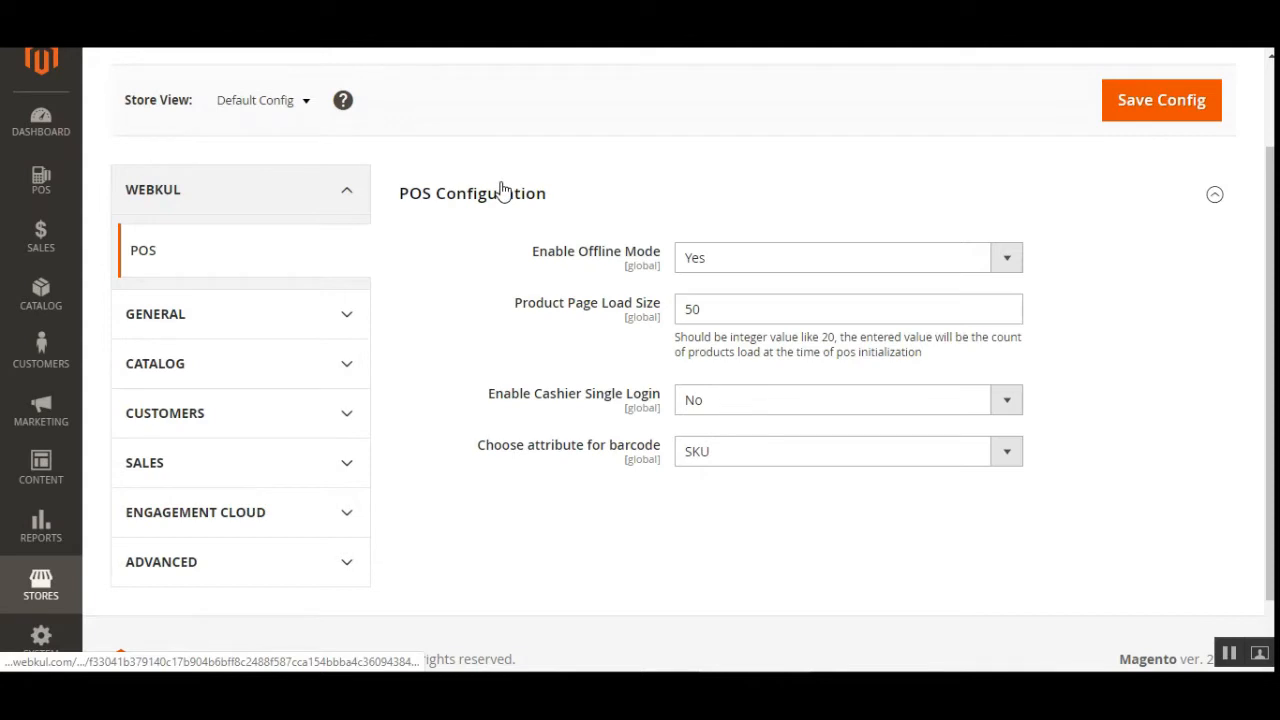
pyautogui.scroll(1, 1170, 510)
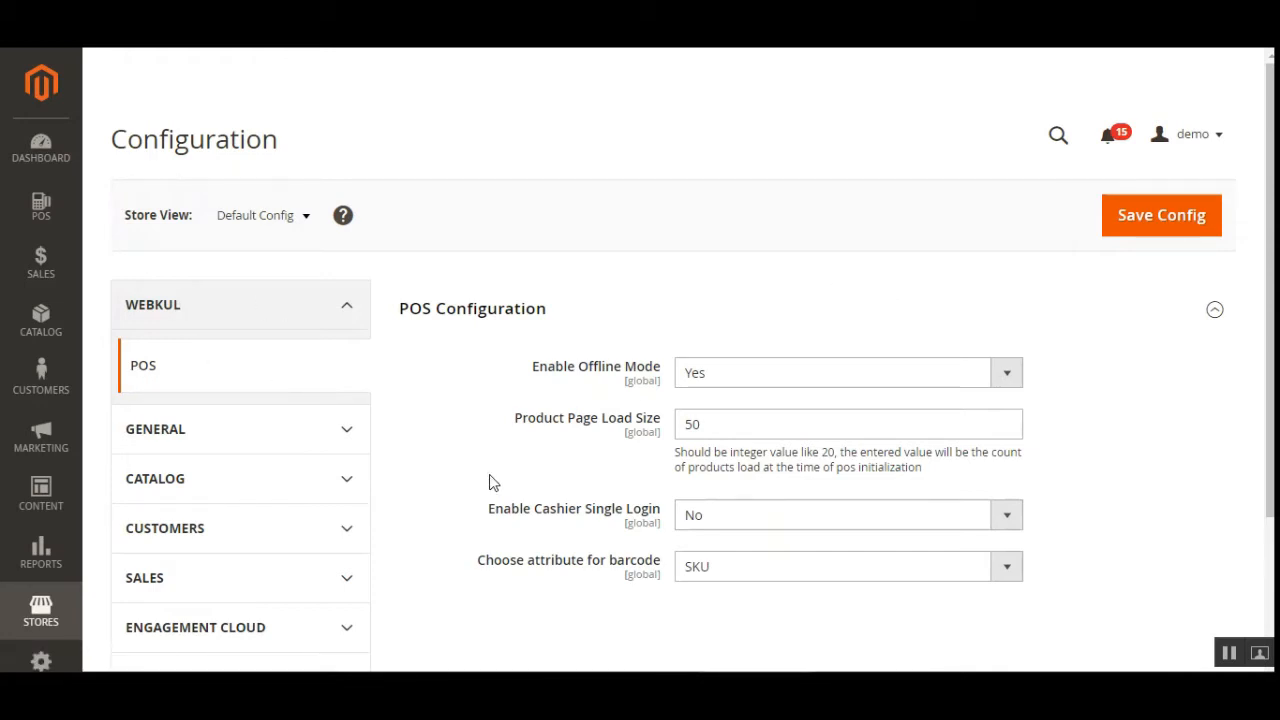
pyautogui.scroll(-1, 960, 520)
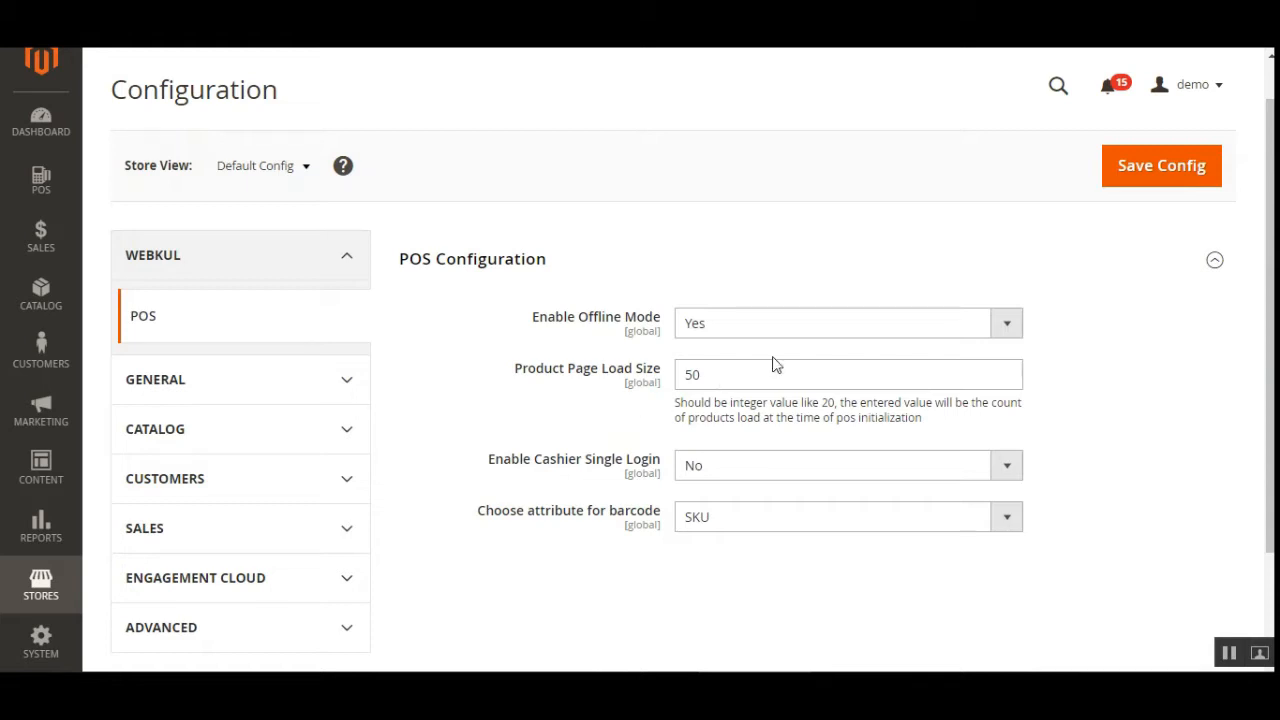
# Step: Choose Yes for Enable Offline Mode and look through the choices for Enable Cashier Single Login and the barcode attribute
pyautogui.click(762, 330)
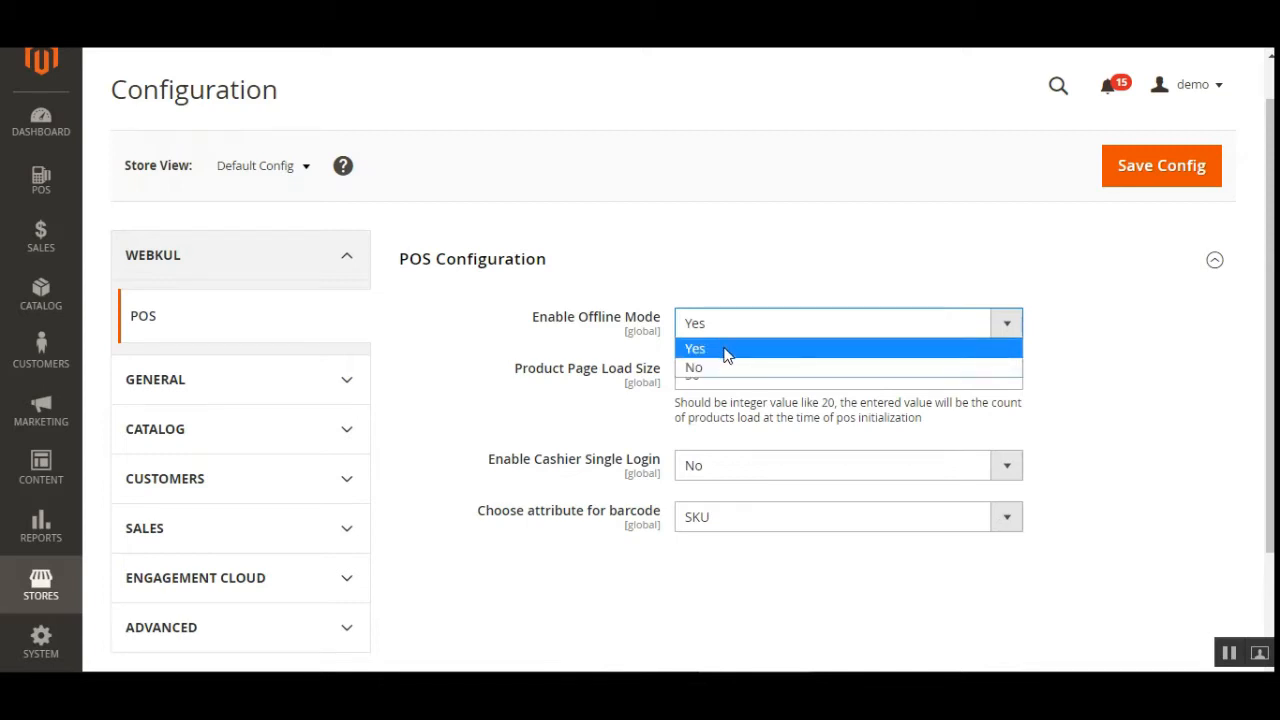
pyautogui.click(727, 350)
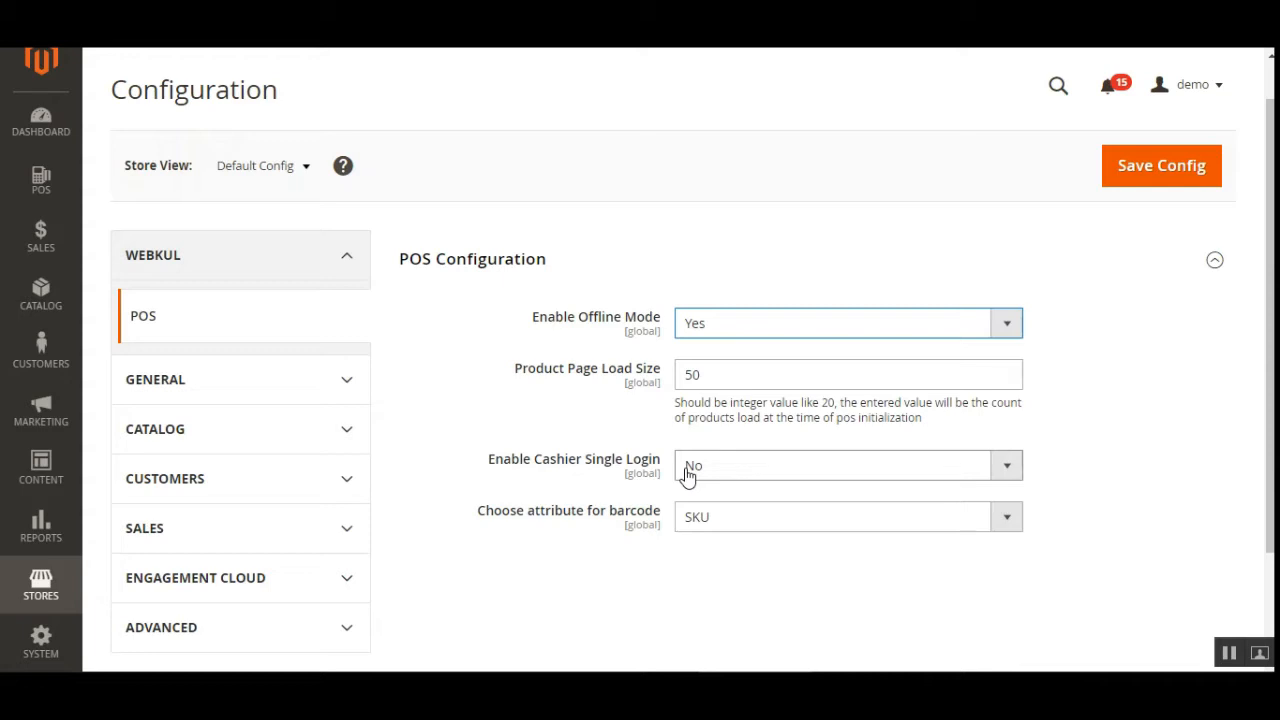
pyautogui.click(723, 475)
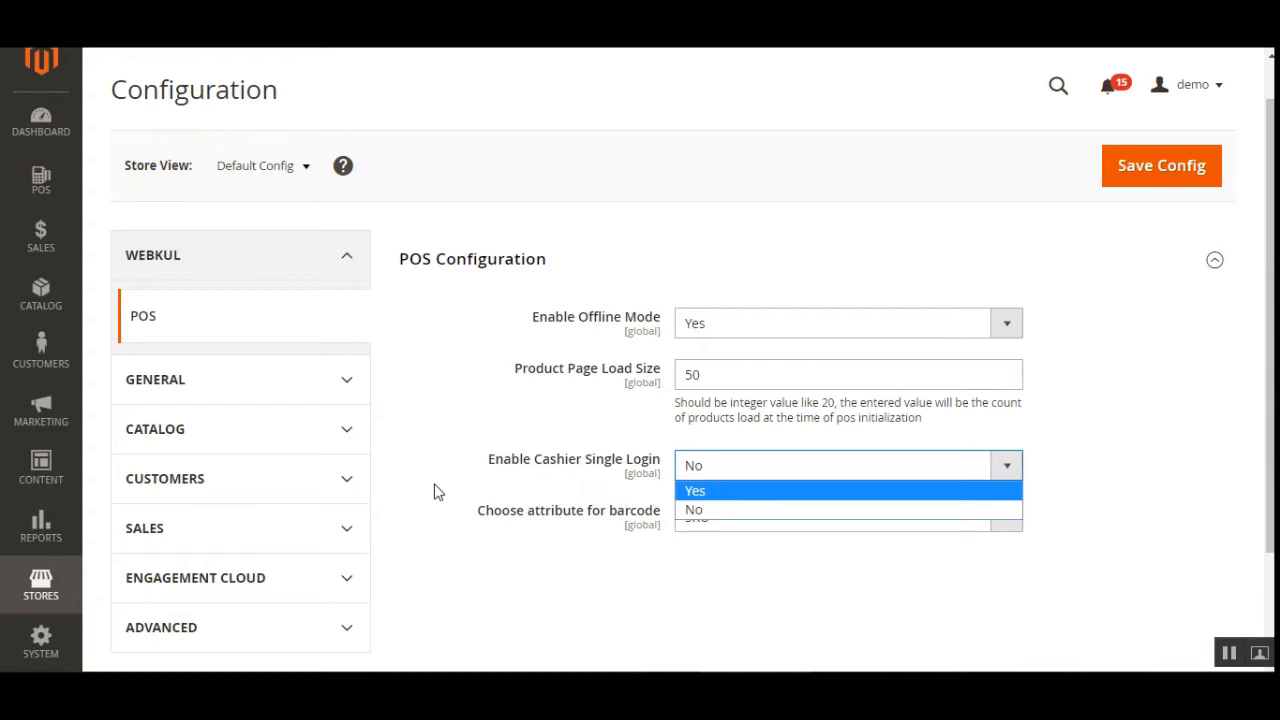
pyautogui.click(481, 567)
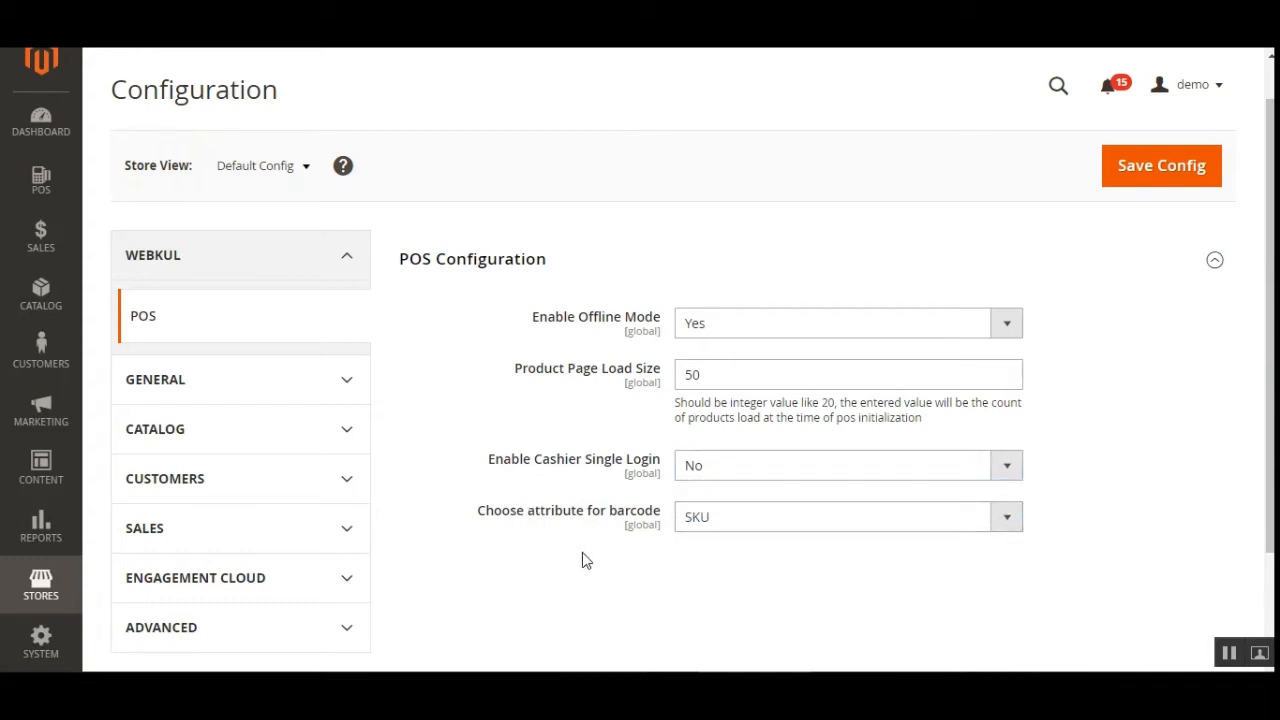
pyautogui.click(776, 526)
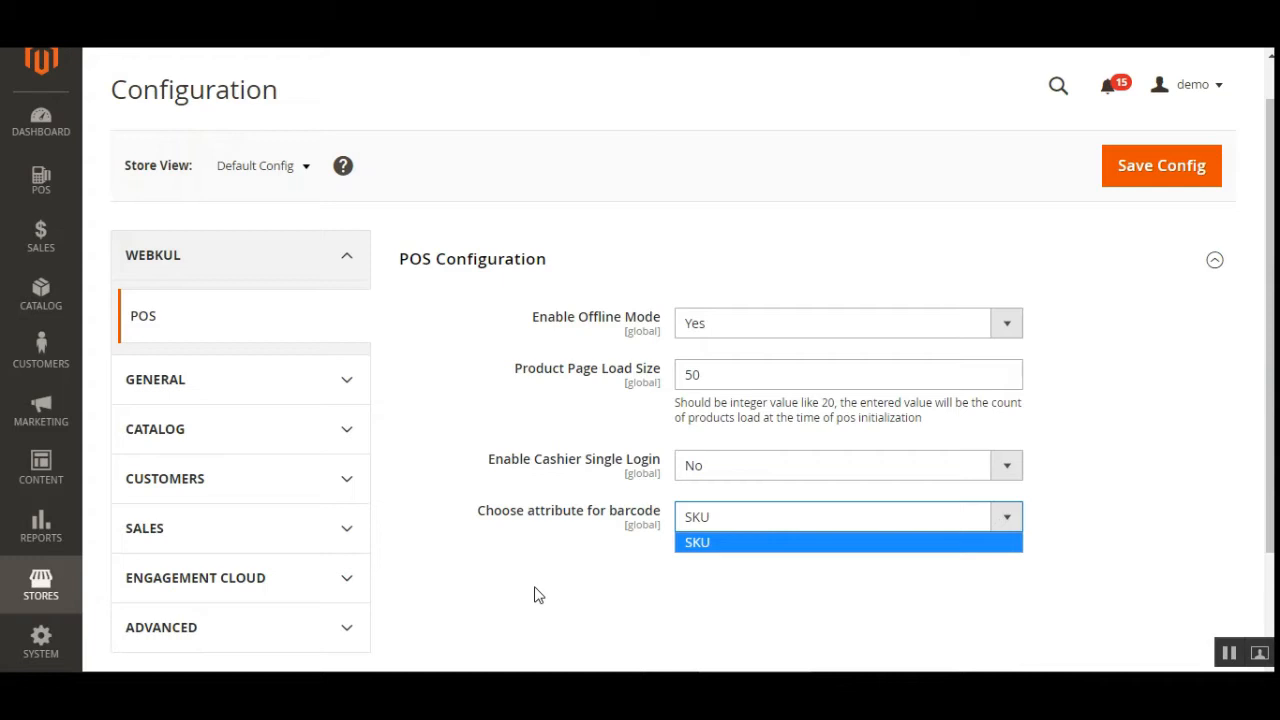
pyautogui.click(614, 582)
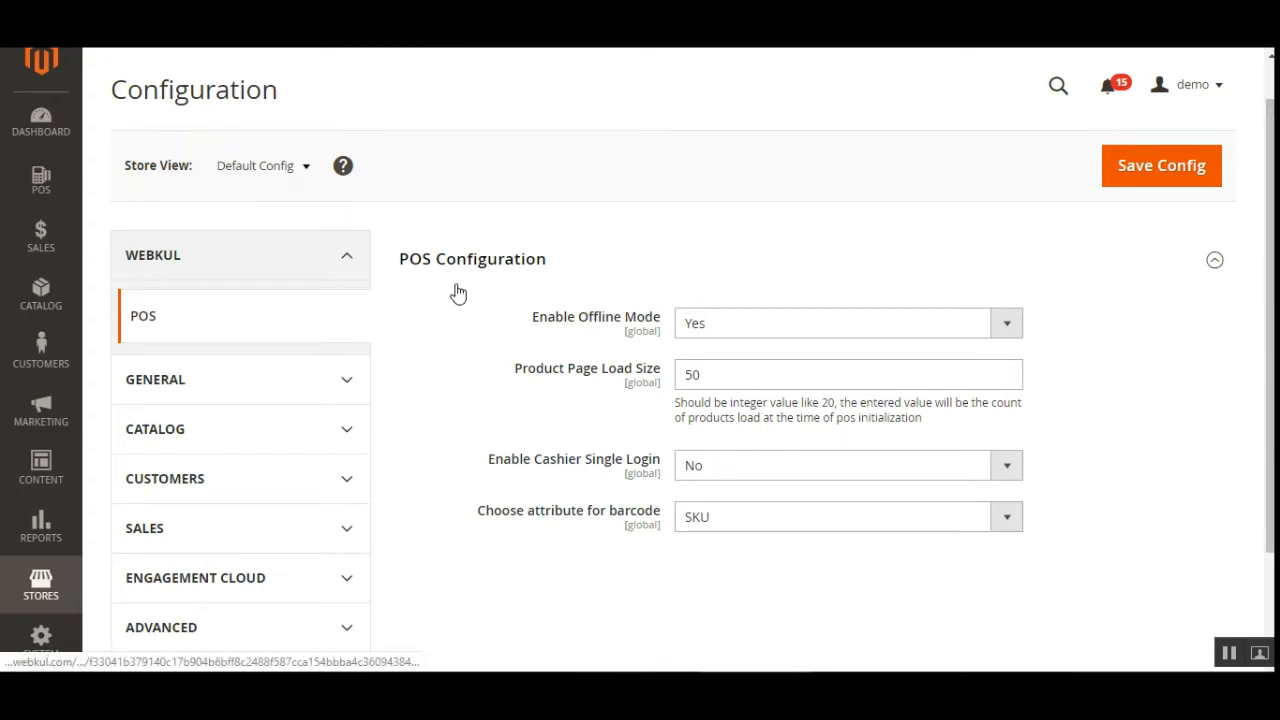
# Step: Open the POS Manage Receipt page in a new browser tab and switch to it
pyautogui.click(36, 180)
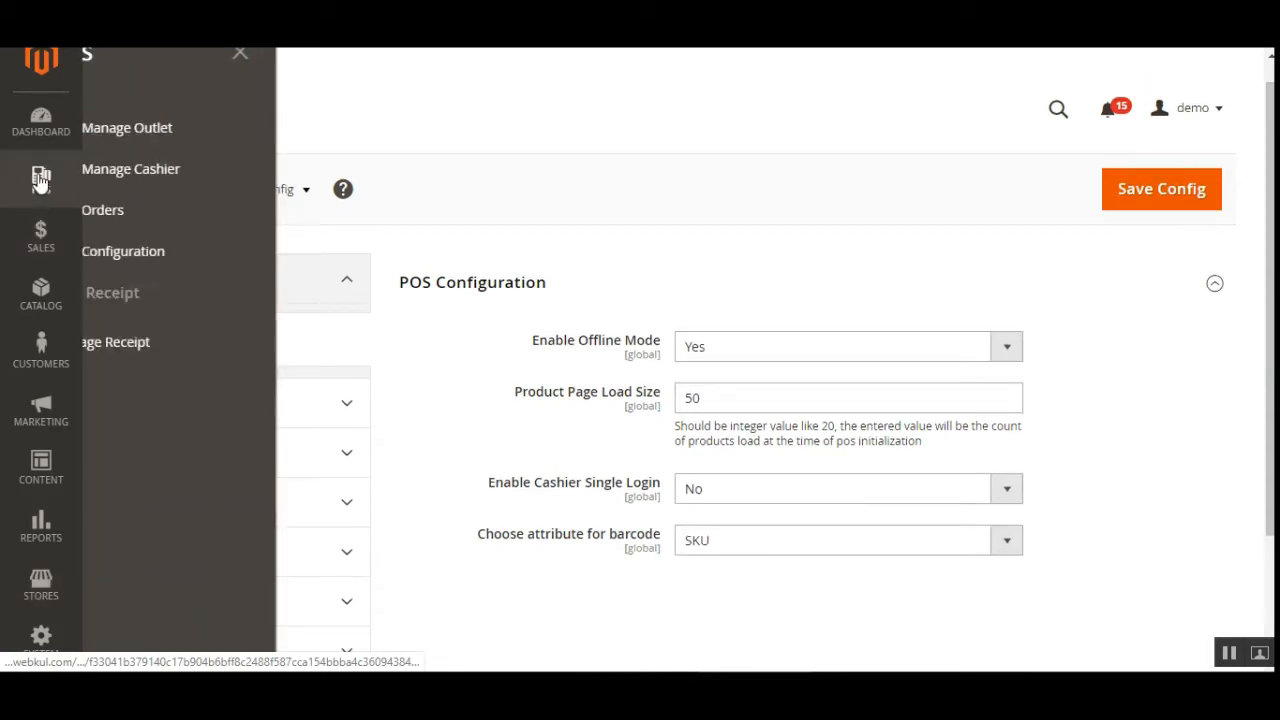
pyautogui.rightClick(174, 341)
pyautogui.click(250, 351)
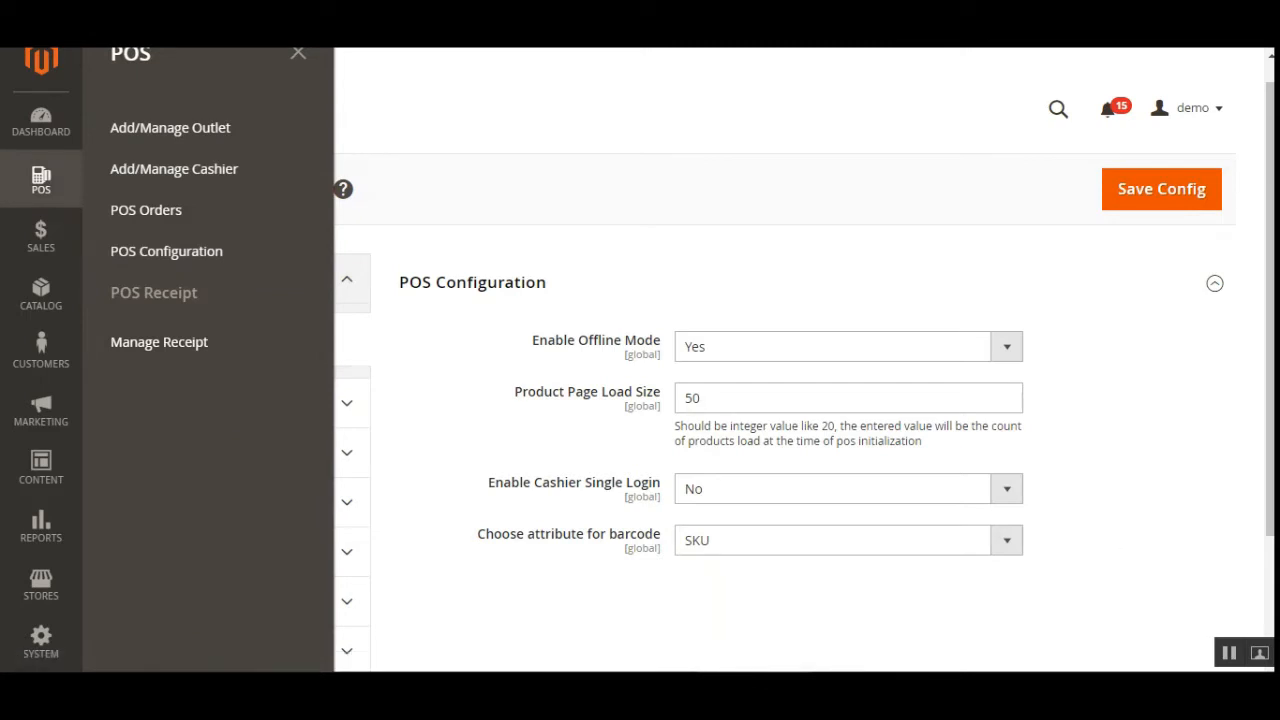
pyautogui.click(1010, 20)
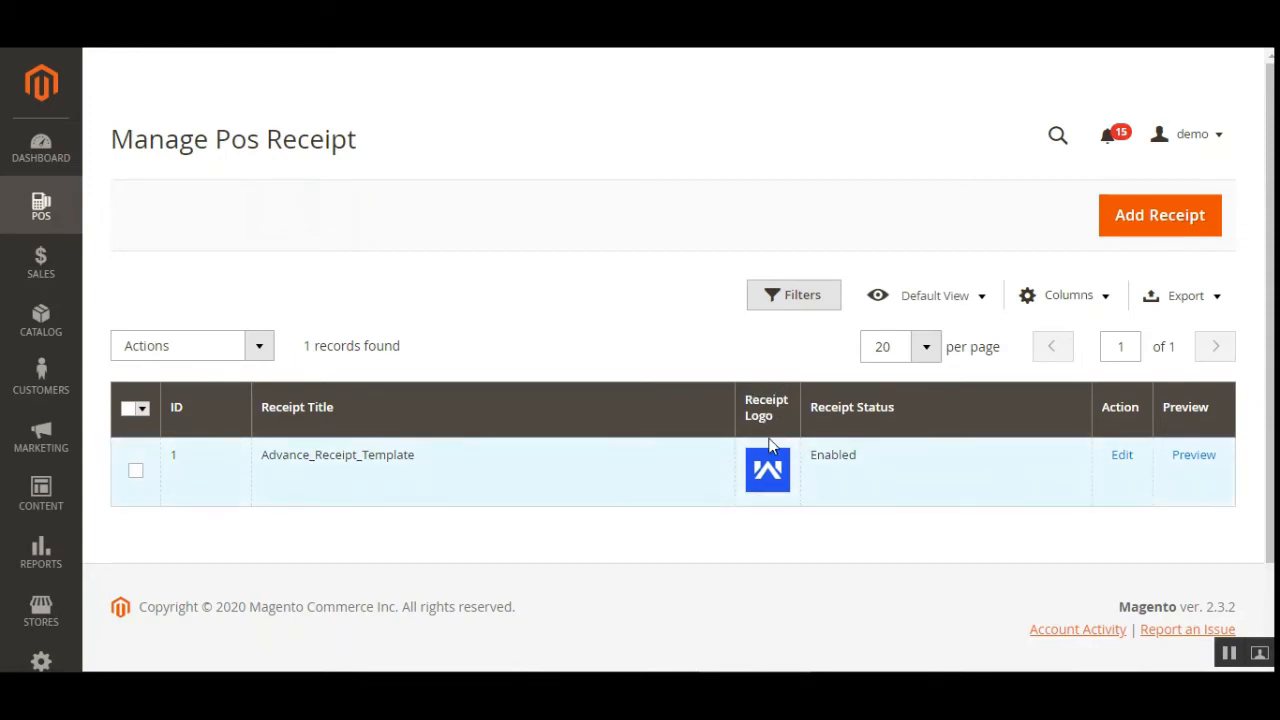
pyautogui.rightClick(1143, 228)
pyautogui.click(993, 180)
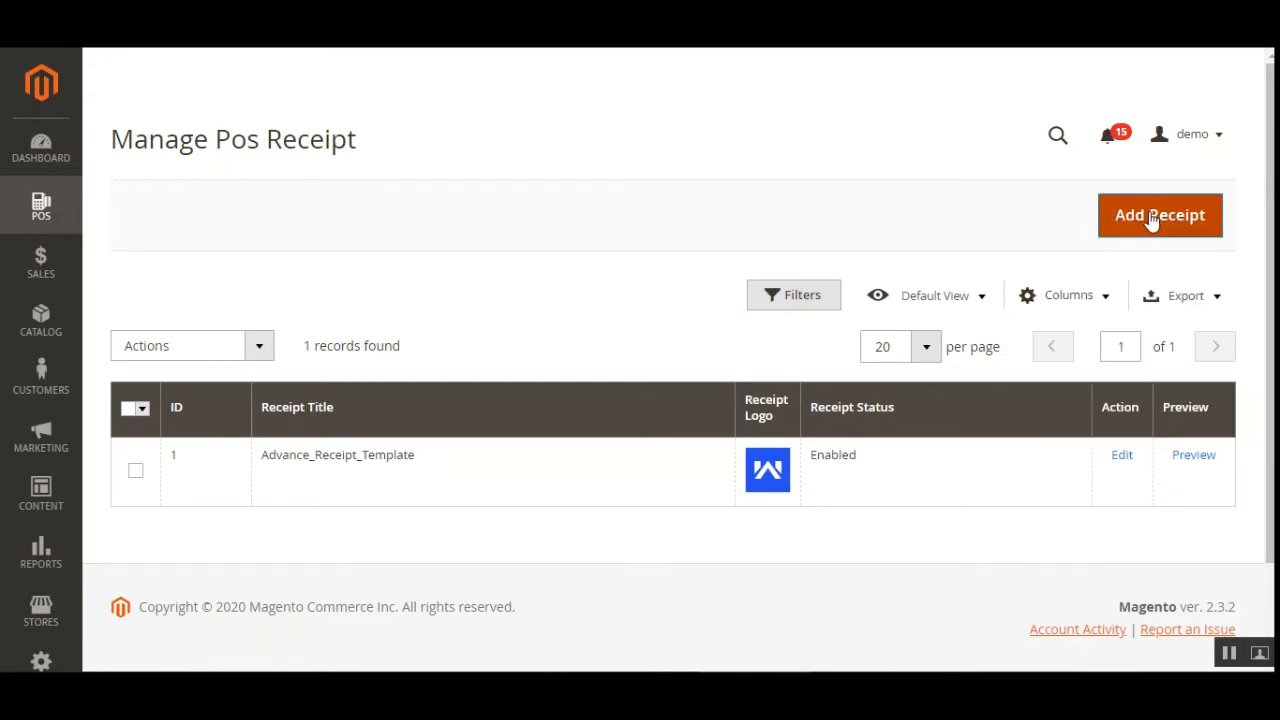
pyautogui.rightClick(1150, 220)
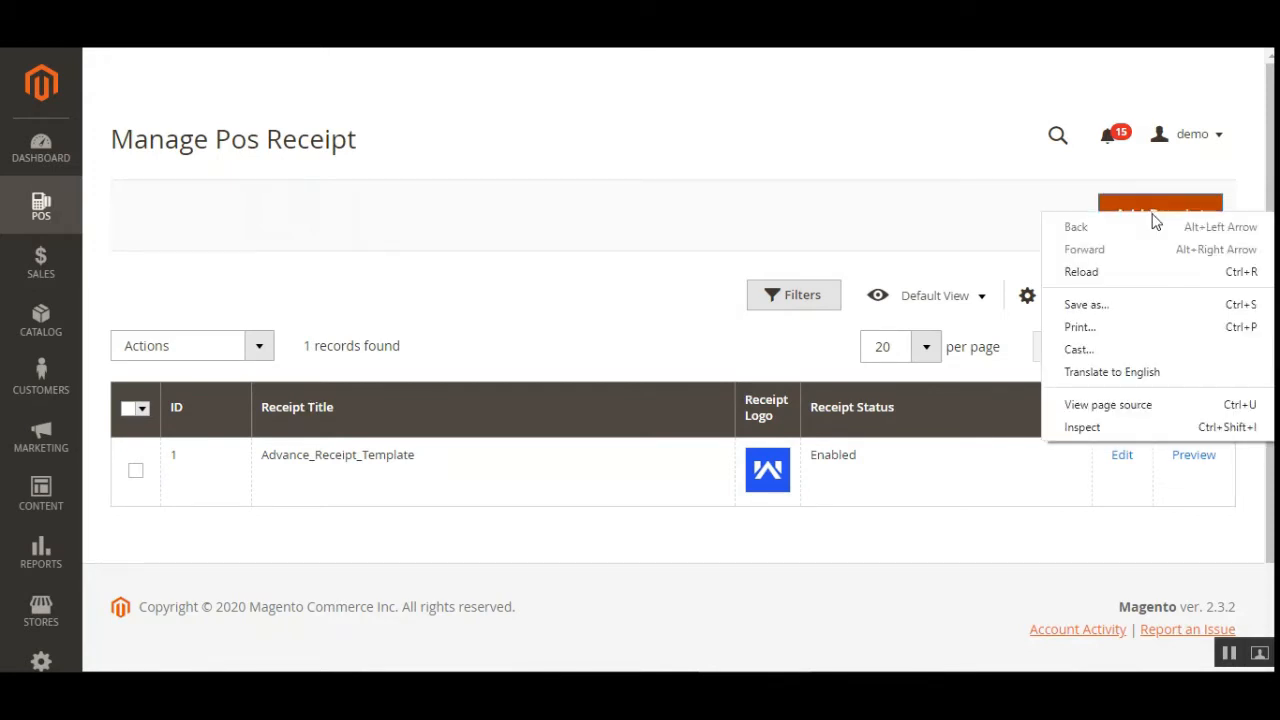
pyautogui.click(995, 177)
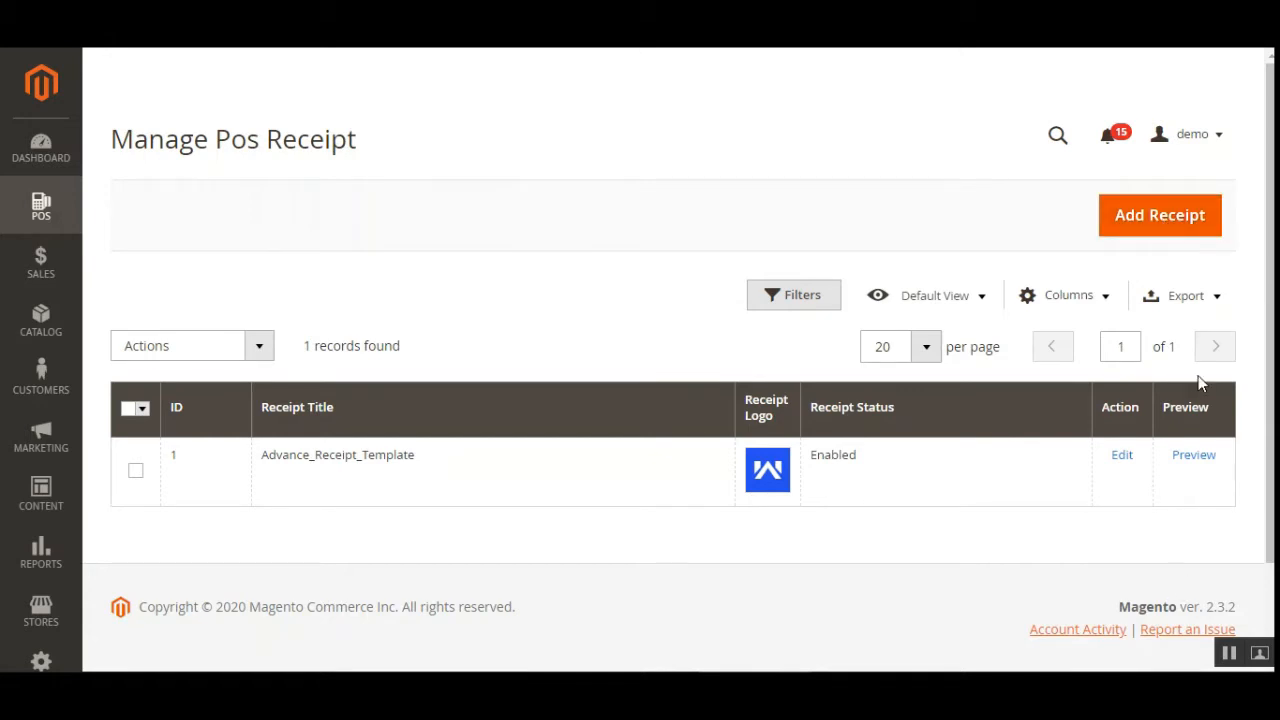
# Step: Open the preview of Advance_Receipt_Template in a new browser tab and open the form for adding a receipt
pyautogui.rightClick(1196, 460)
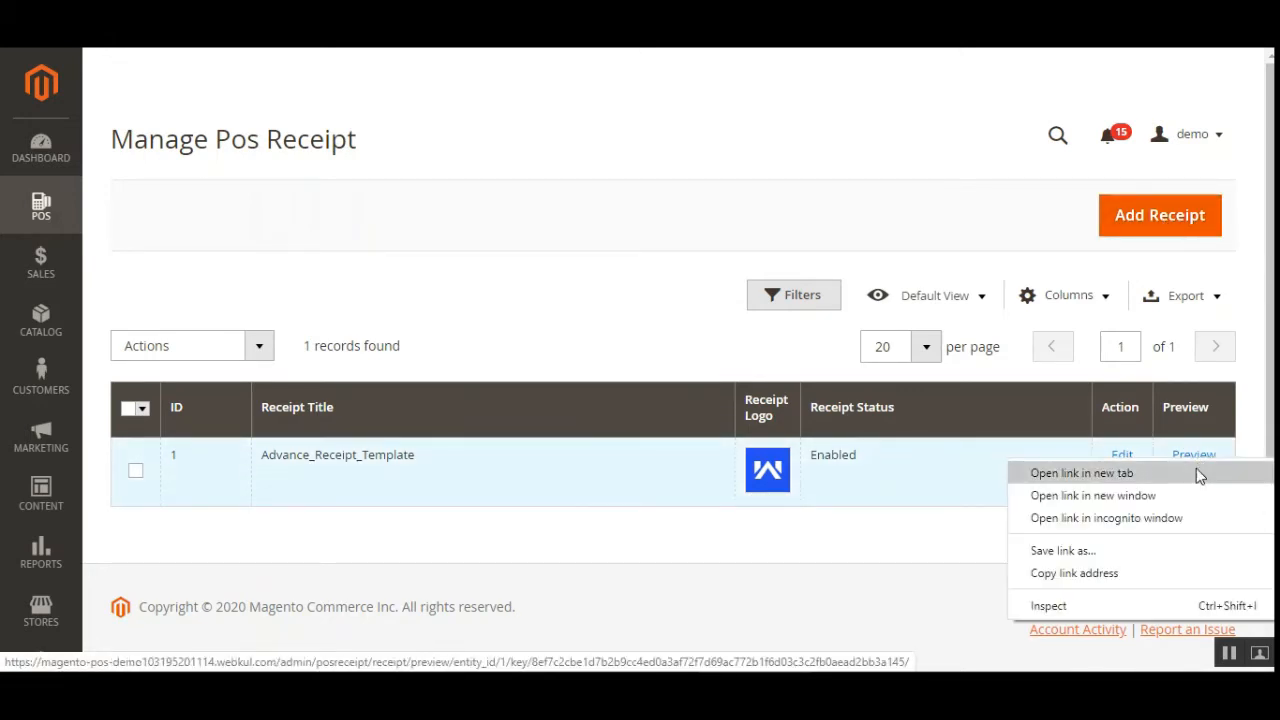
pyautogui.click(1197, 471)
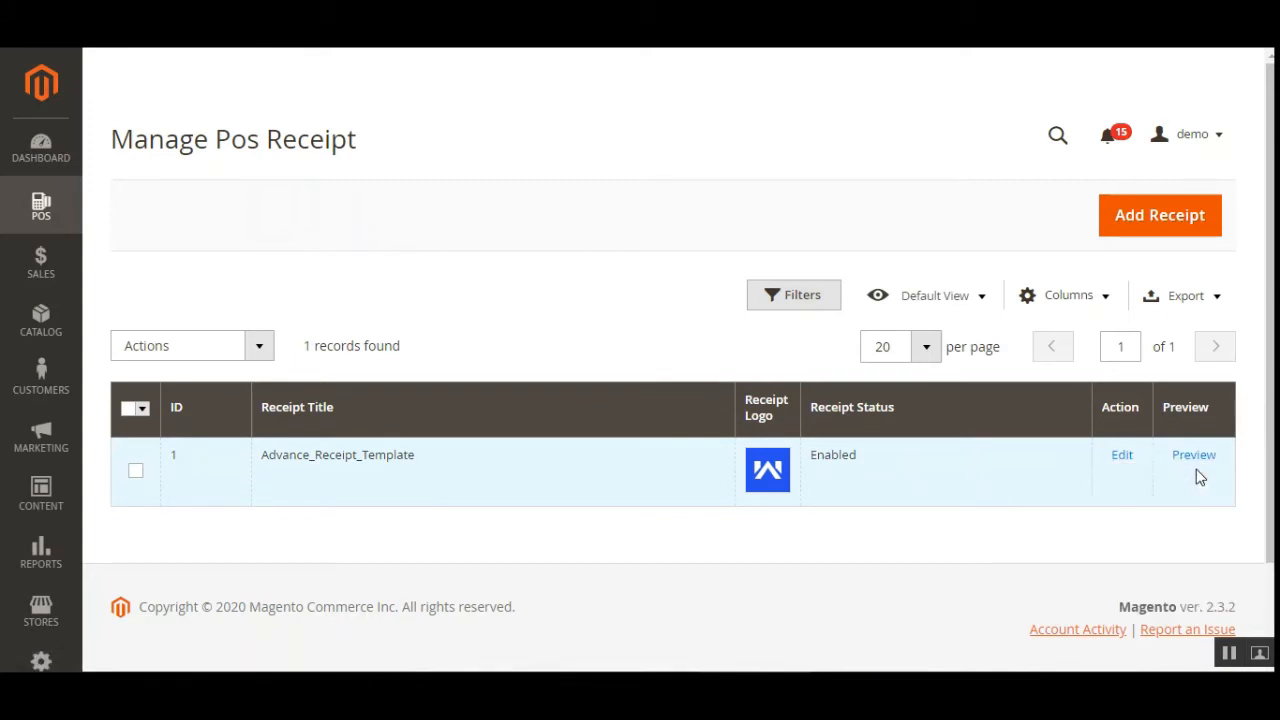
pyautogui.click(1151, 221)
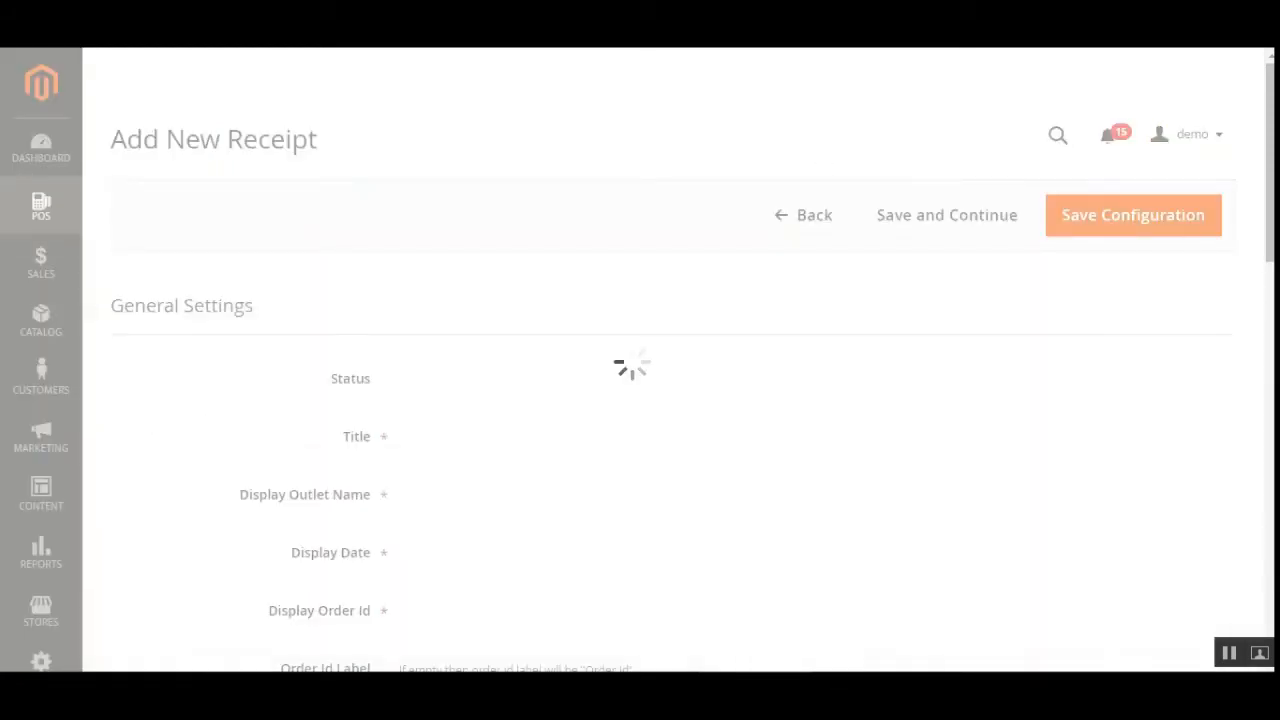
# Step: Examine the new receipt's General Settings, from status and title to the display toggles and label fields
pyautogui.scroll(-3, 545, 333)
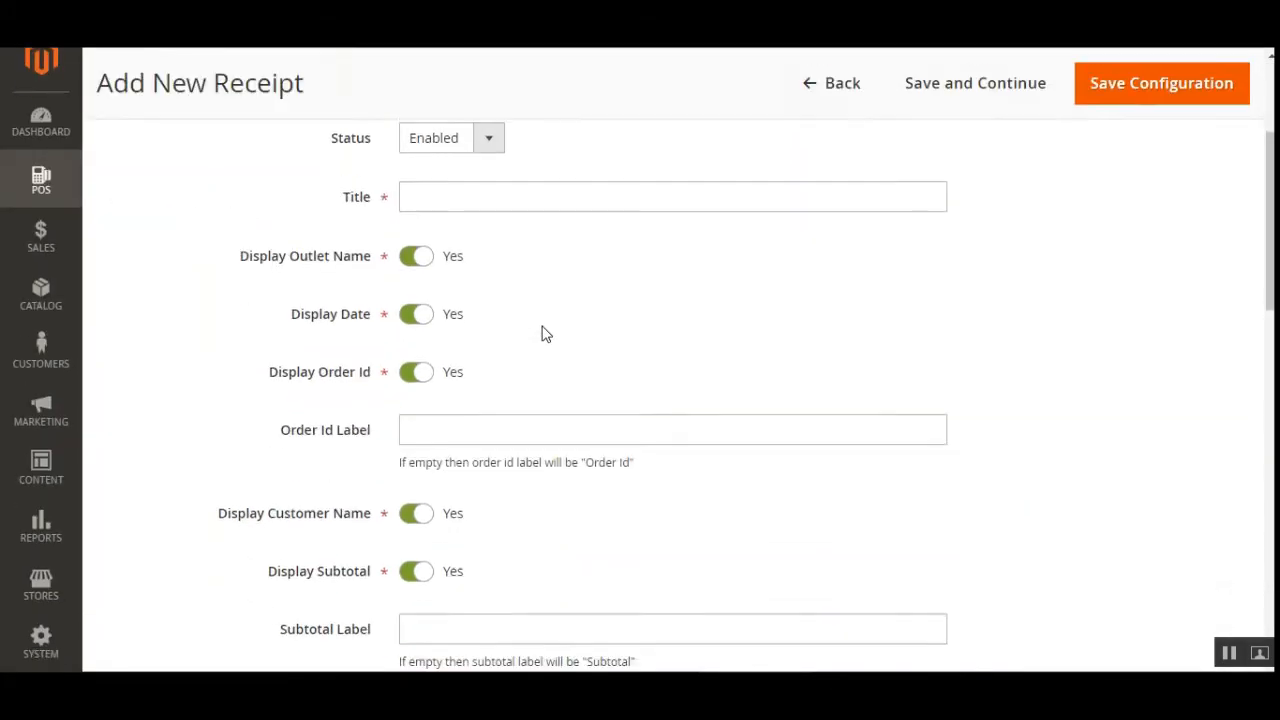
pyautogui.scroll(2, 545, 333)
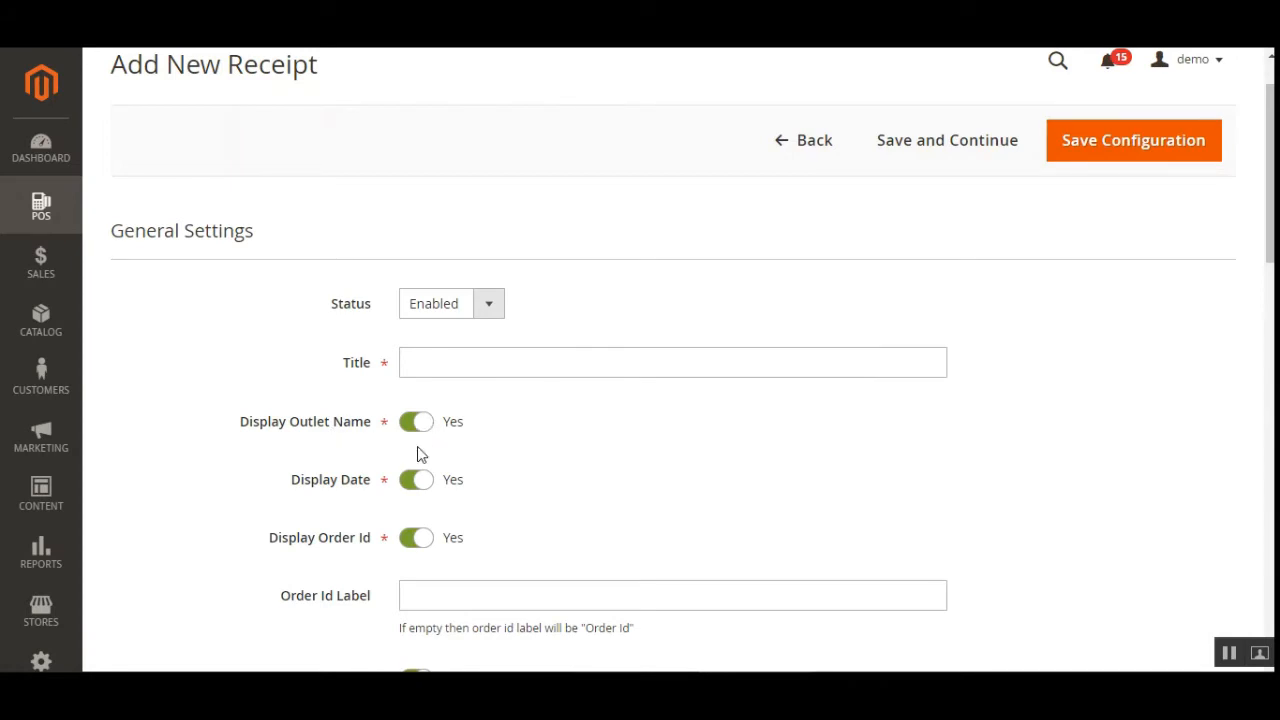
pyautogui.scroll(-2, 420, 451)
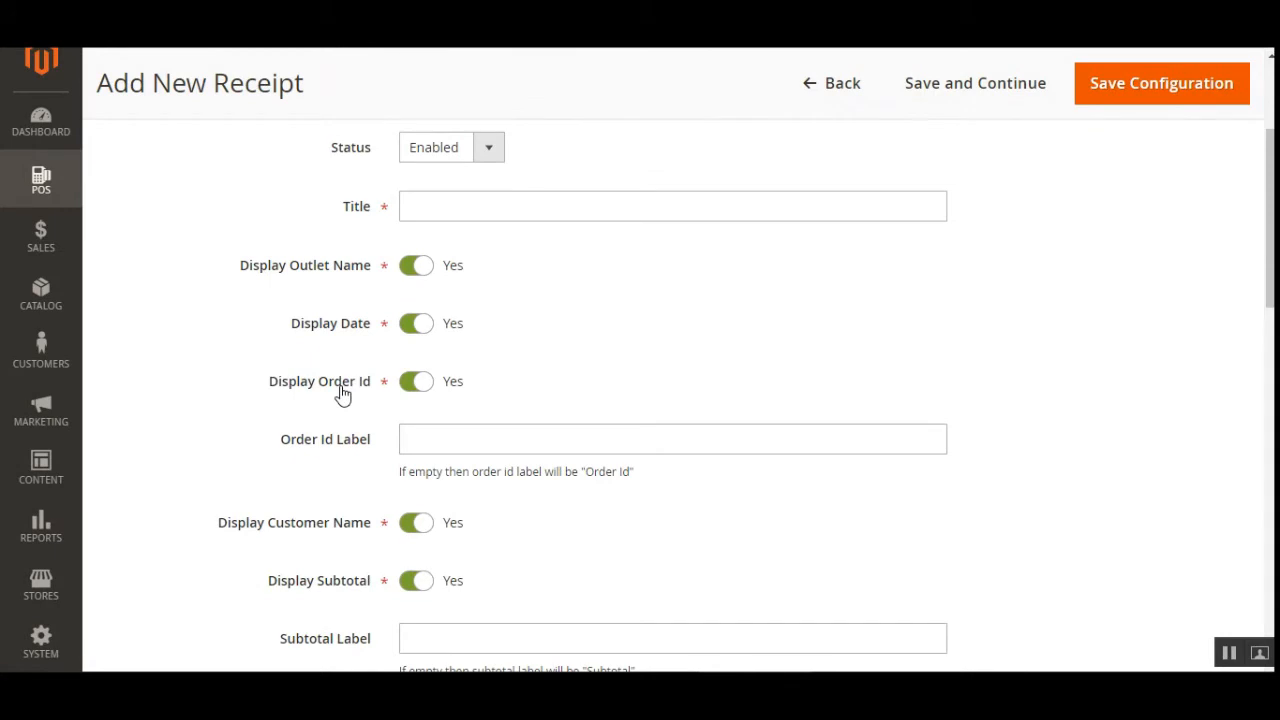
pyautogui.scroll(-2, 342, 393)
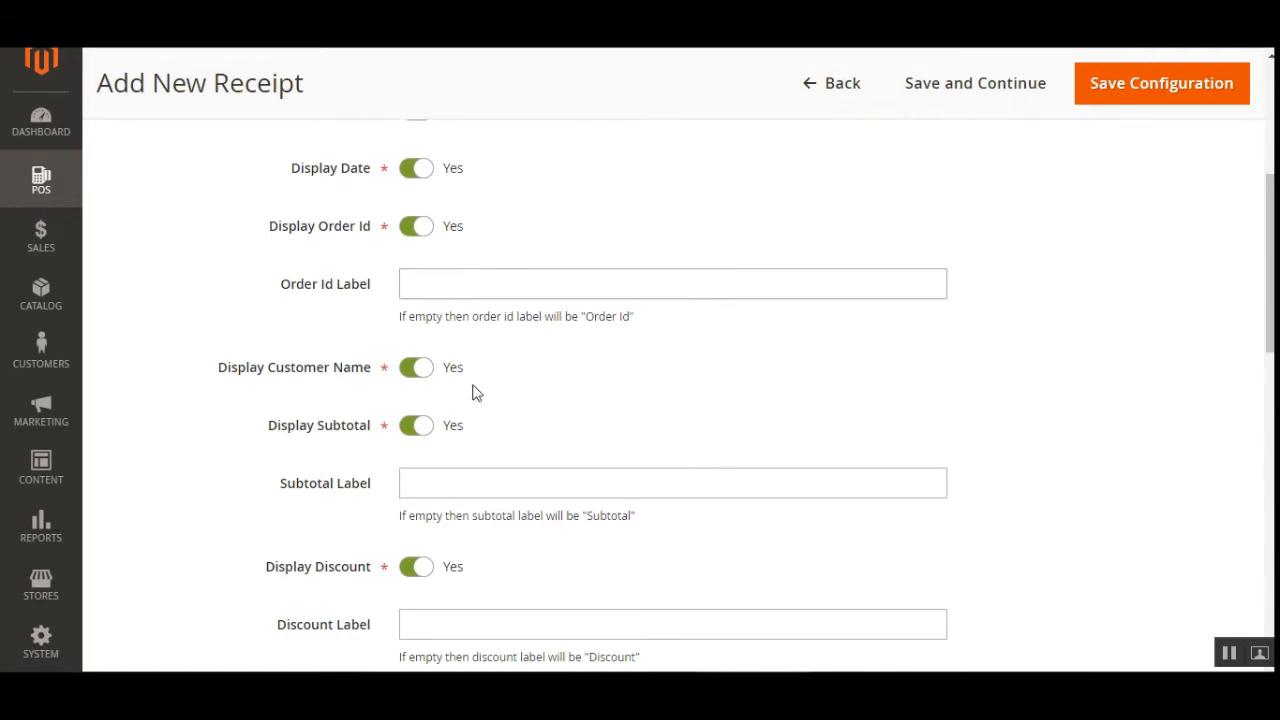
pyautogui.scroll(-1, 476, 393)
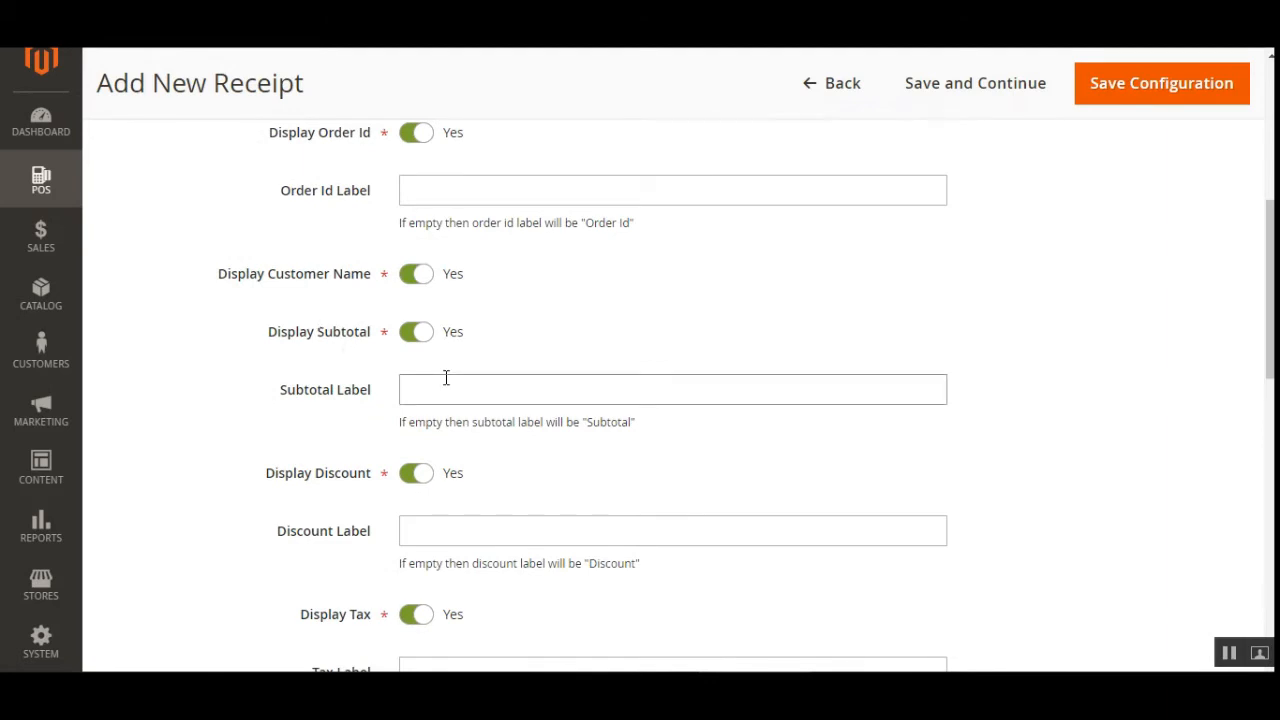
pyautogui.scroll(-2, 443, 375)
pyautogui.scroll(-2, 380, 457)
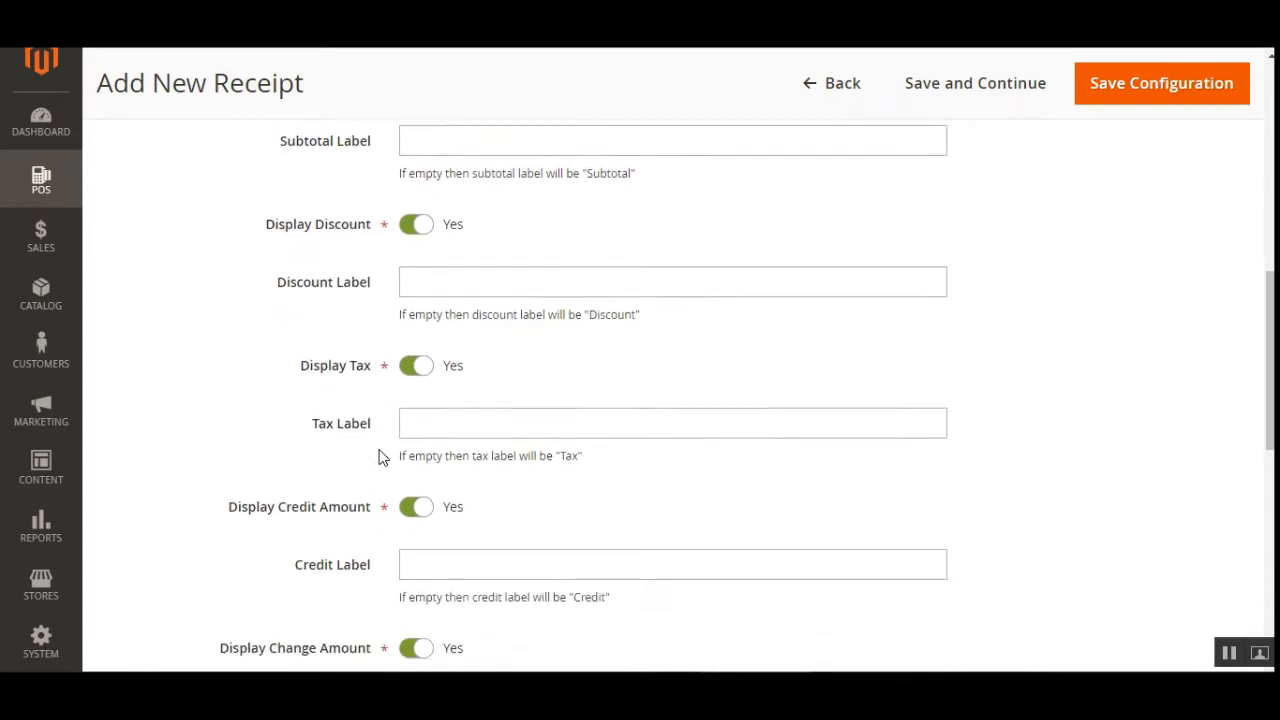
pyautogui.scroll(-2, 454, 495)
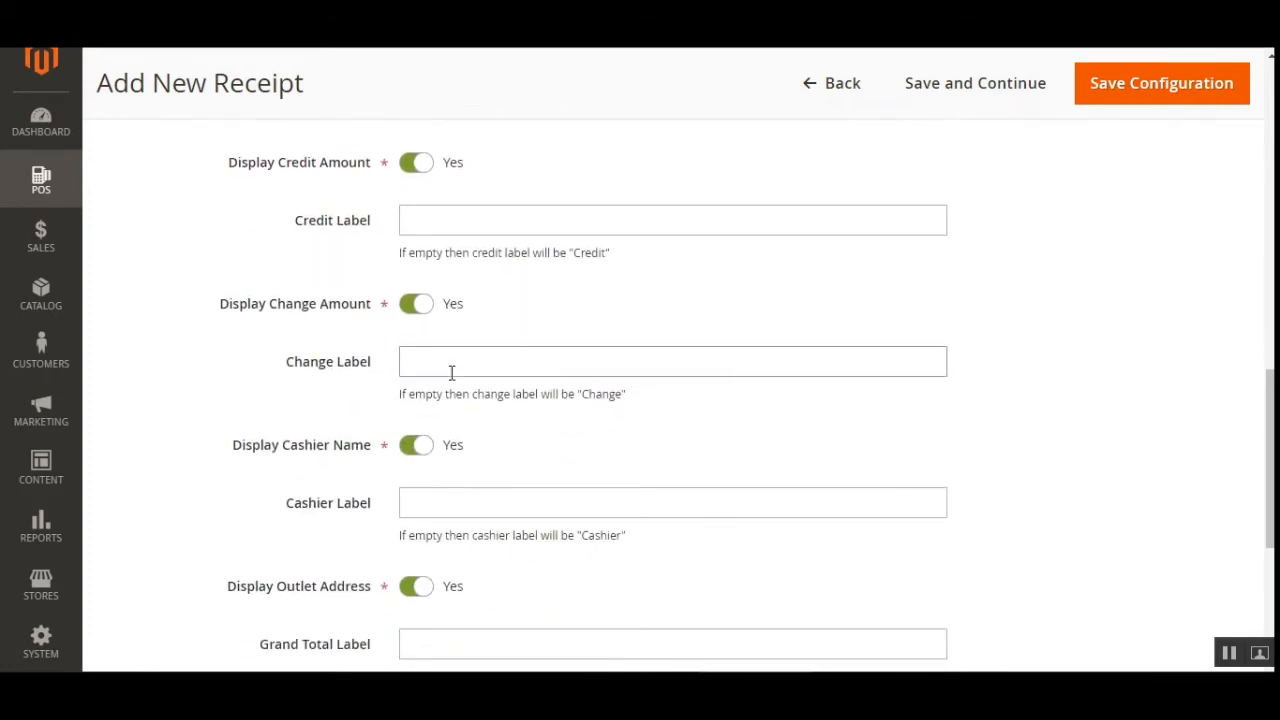
pyautogui.scroll(-2, 451, 372)
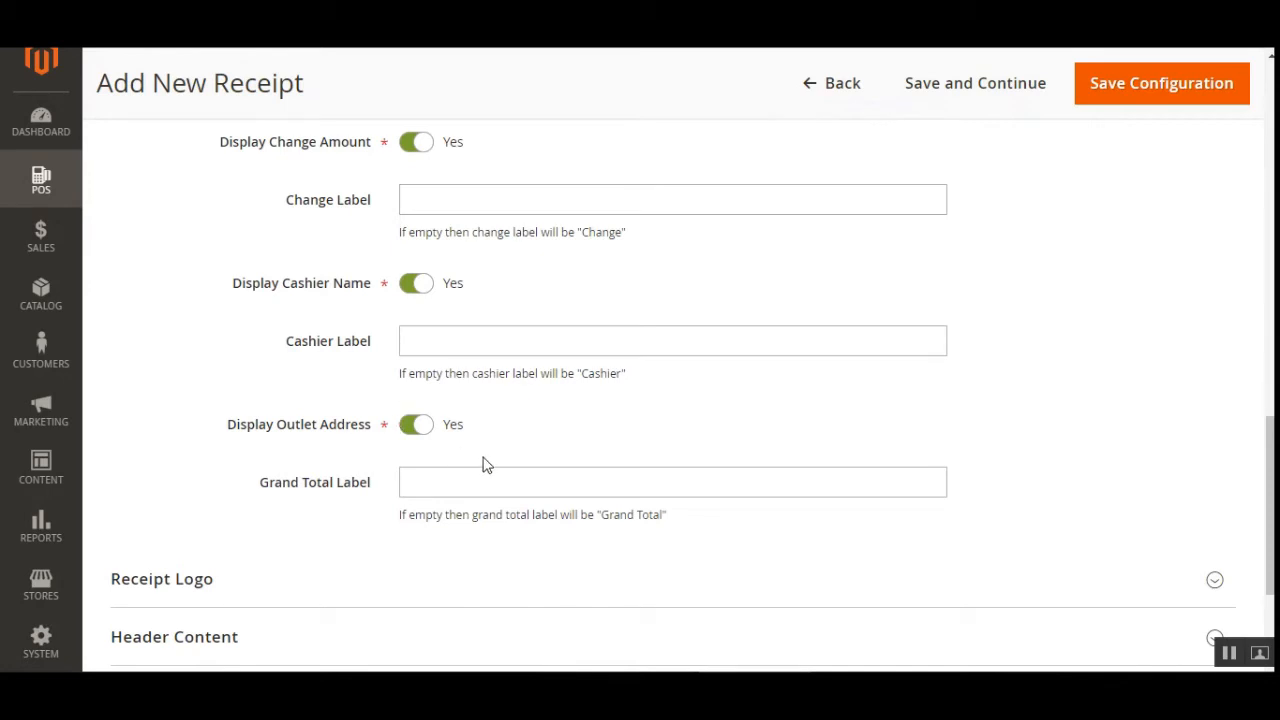
pyautogui.scroll(-2, 483, 463)
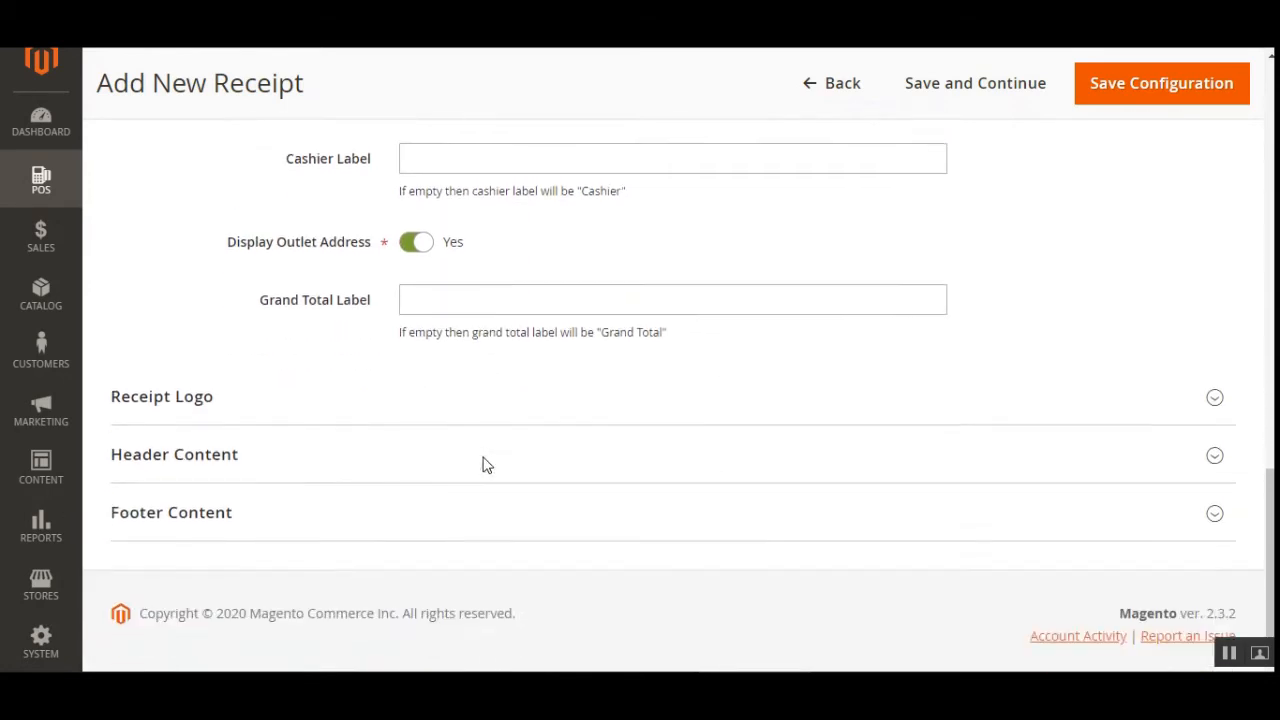
# Step: Expand the Receipt Logo section and review its display, upload, width, height and alt text fields
pyautogui.click(355, 383)
pyautogui.scroll(-2, 355, 385)
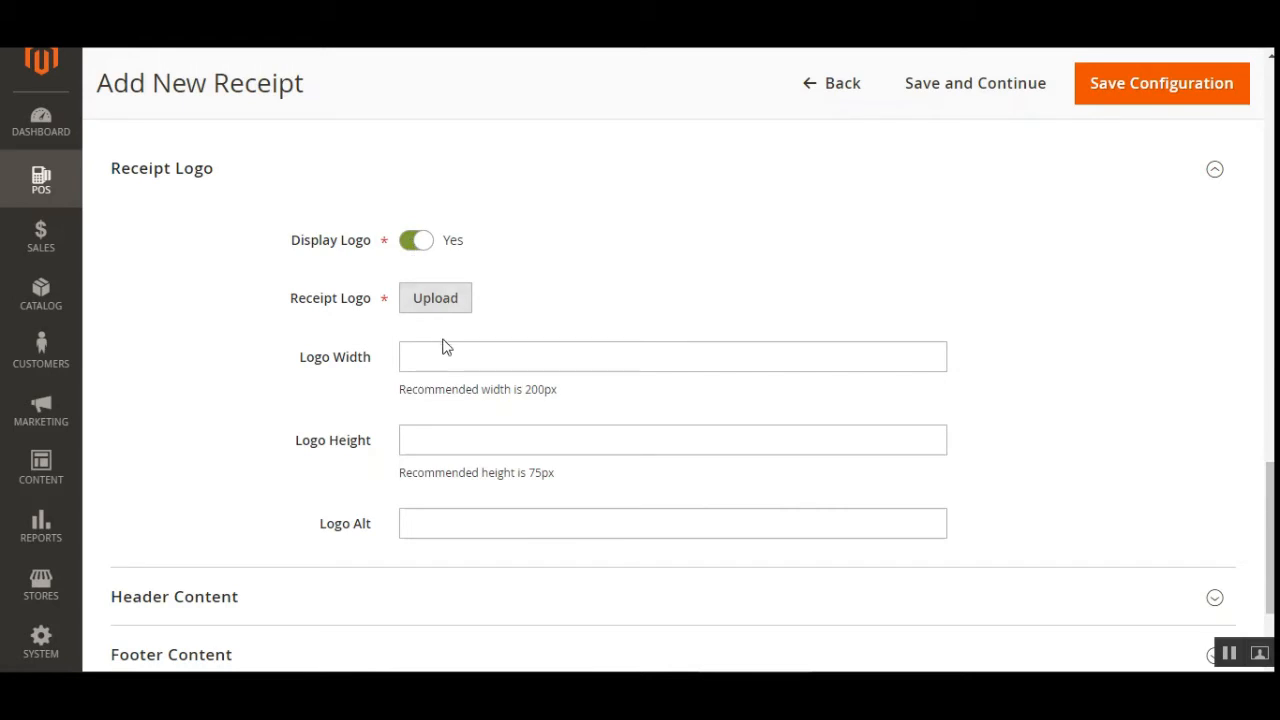
pyautogui.scroll(-1, 300, 555)
pyautogui.scroll(-1, 304, 565)
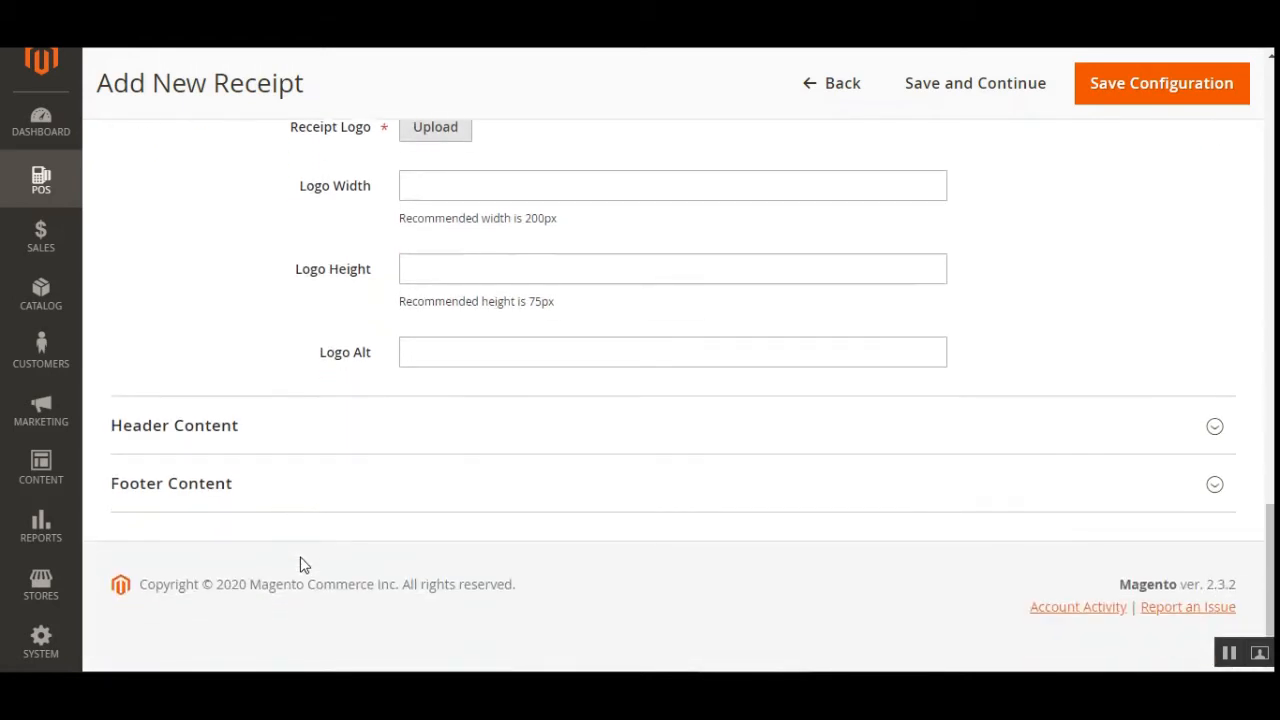
# Step: Expand and review the Header Content and Footer Content editors, and go back without saving the new receipt
pyautogui.click(208, 437)
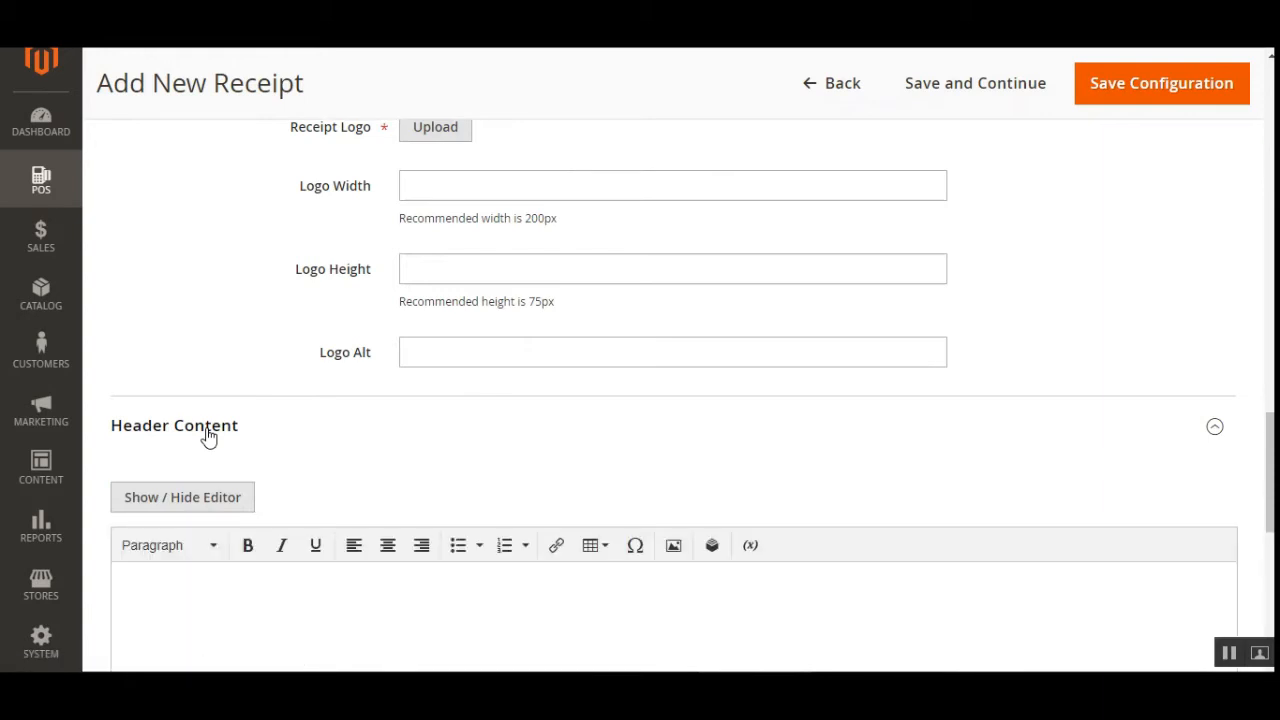
pyautogui.scroll(-6, 206, 437)
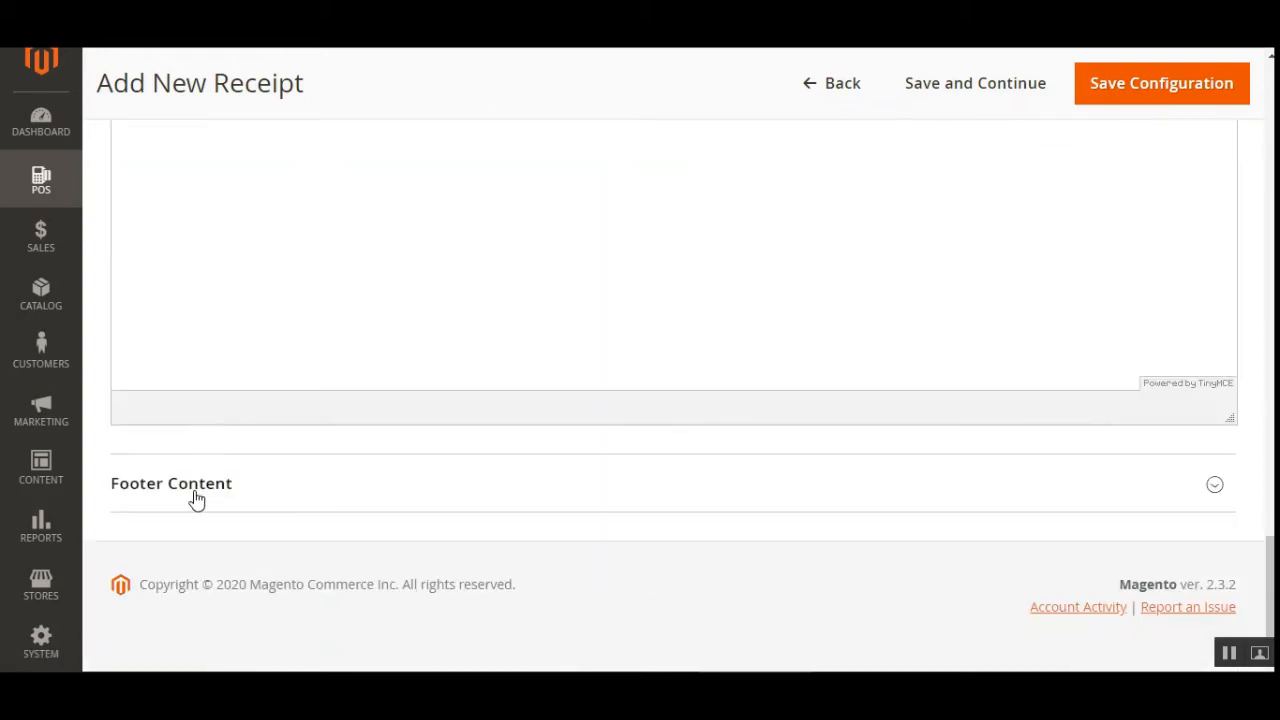
pyautogui.click(197, 489)
pyautogui.scroll(-3, 196, 500)
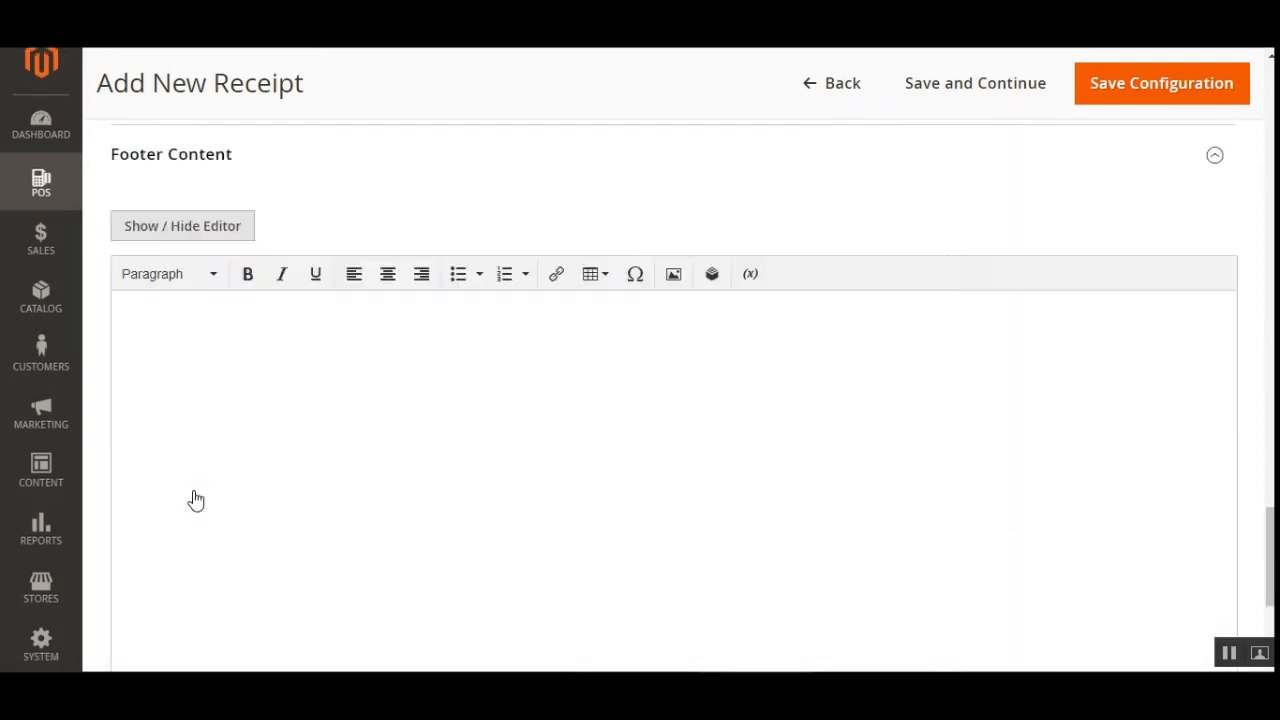
pyautogui.scroll(20, 196, 500)
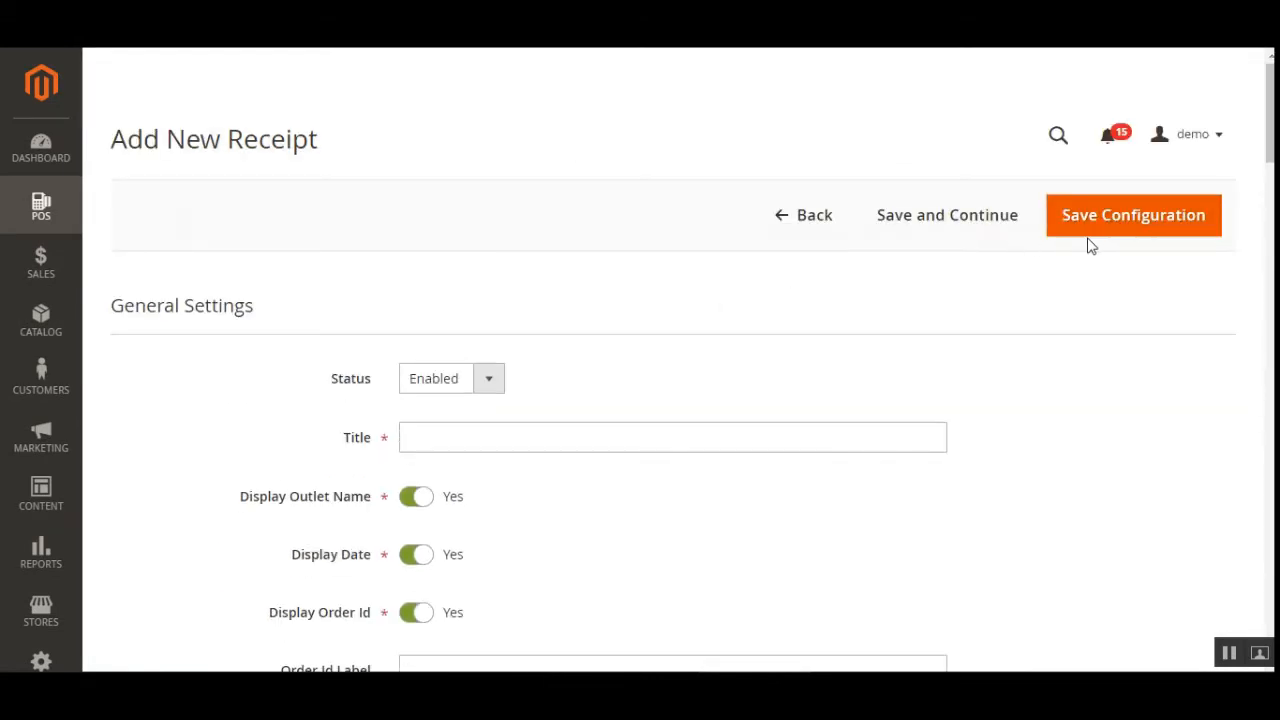
pyautogui.click(785, 222)
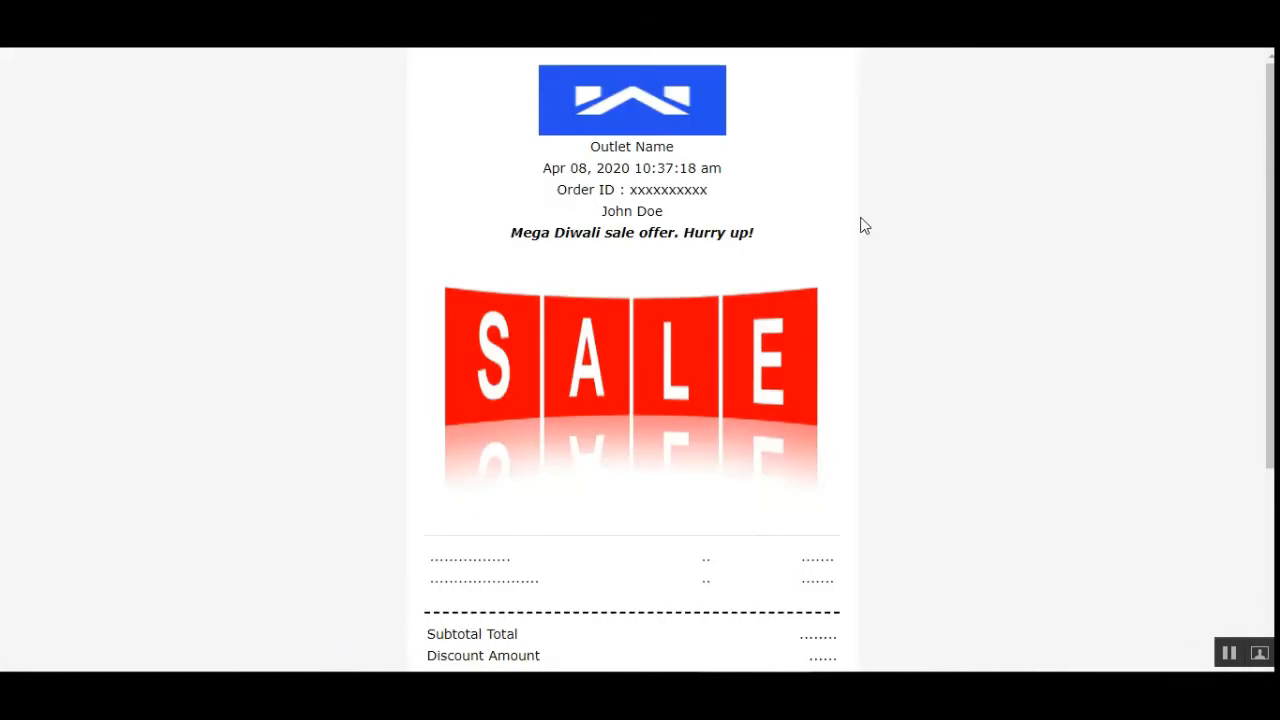
# Step: Review the receipt template preview from its header down to the totals, cashier name and footer
pyautogui.scroll(-3, 710, 352)
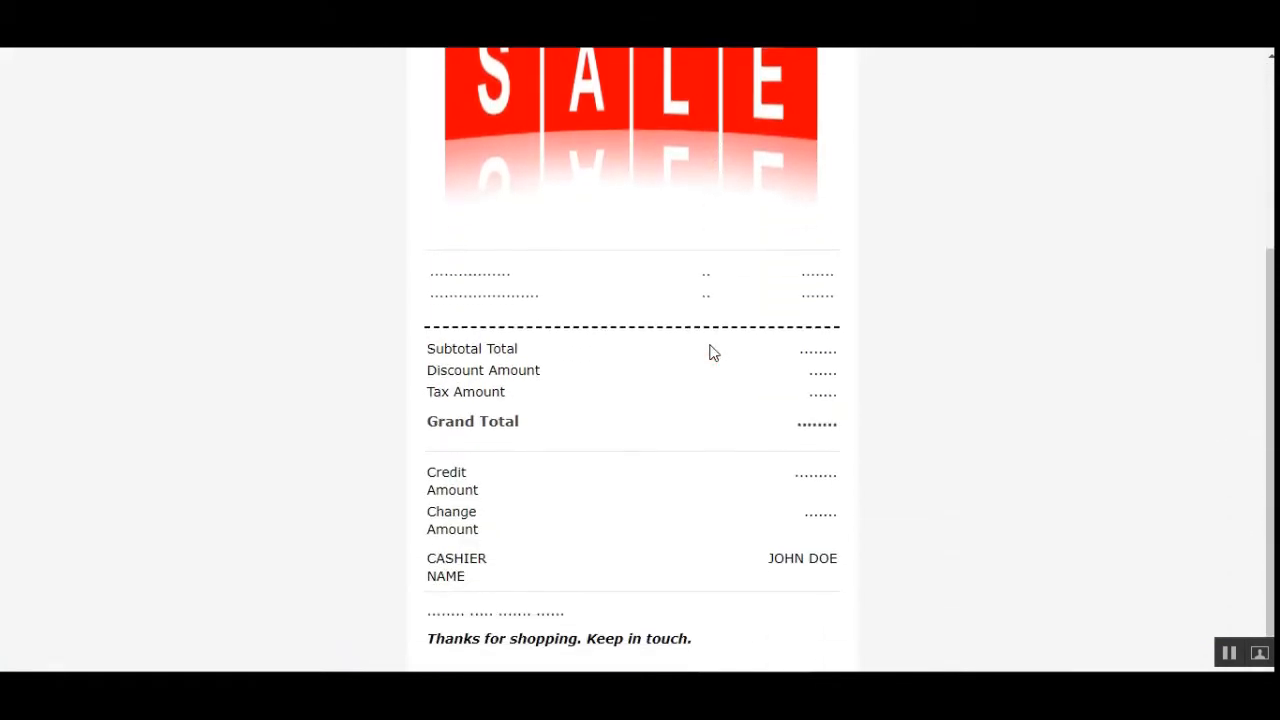
pyautogui.scroll(3, 710, 352)
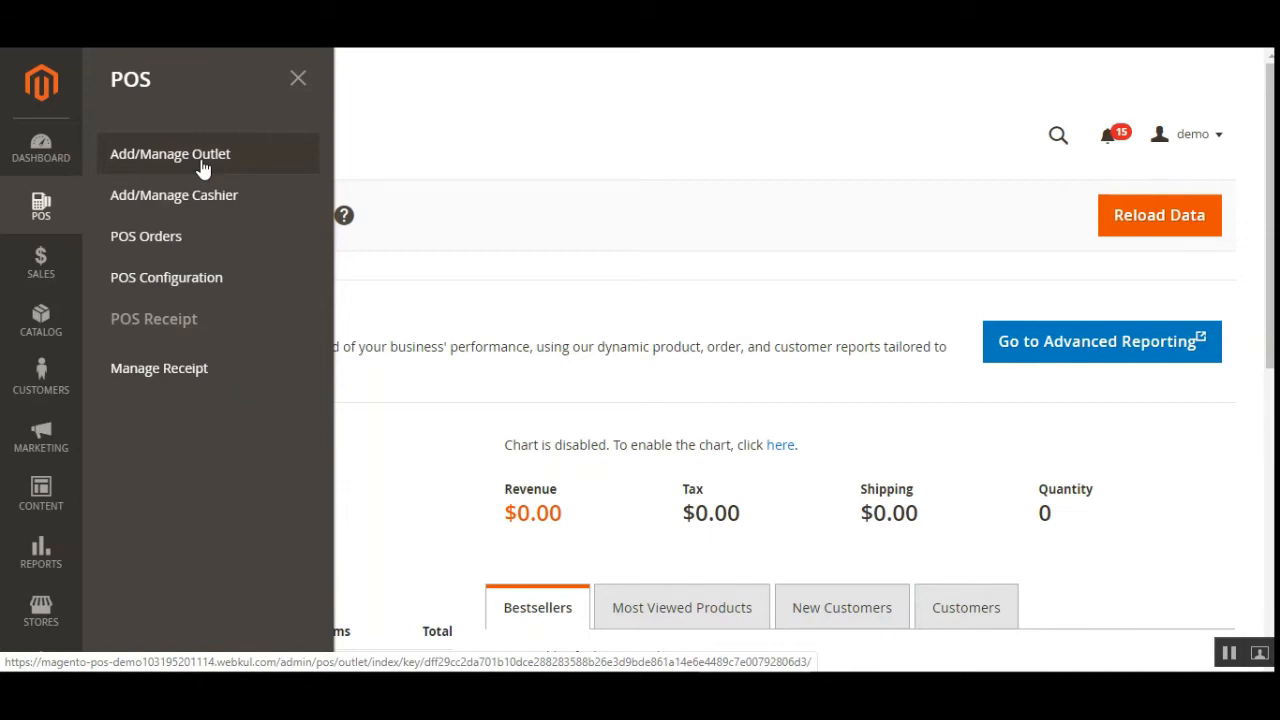
# Step: Open the inventory Sources page in a new browser tab and look over the listed sources
pyautogui.click(41, 608)
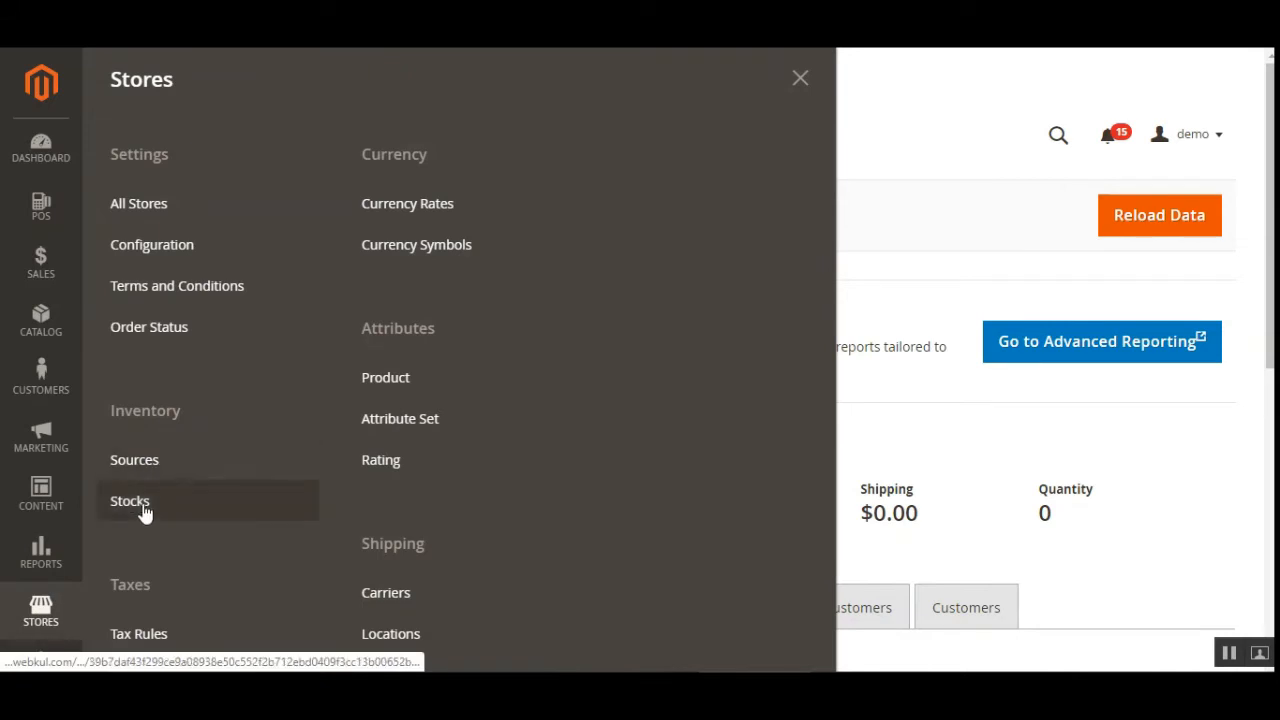
pyautogui.rightClick(168, 470)
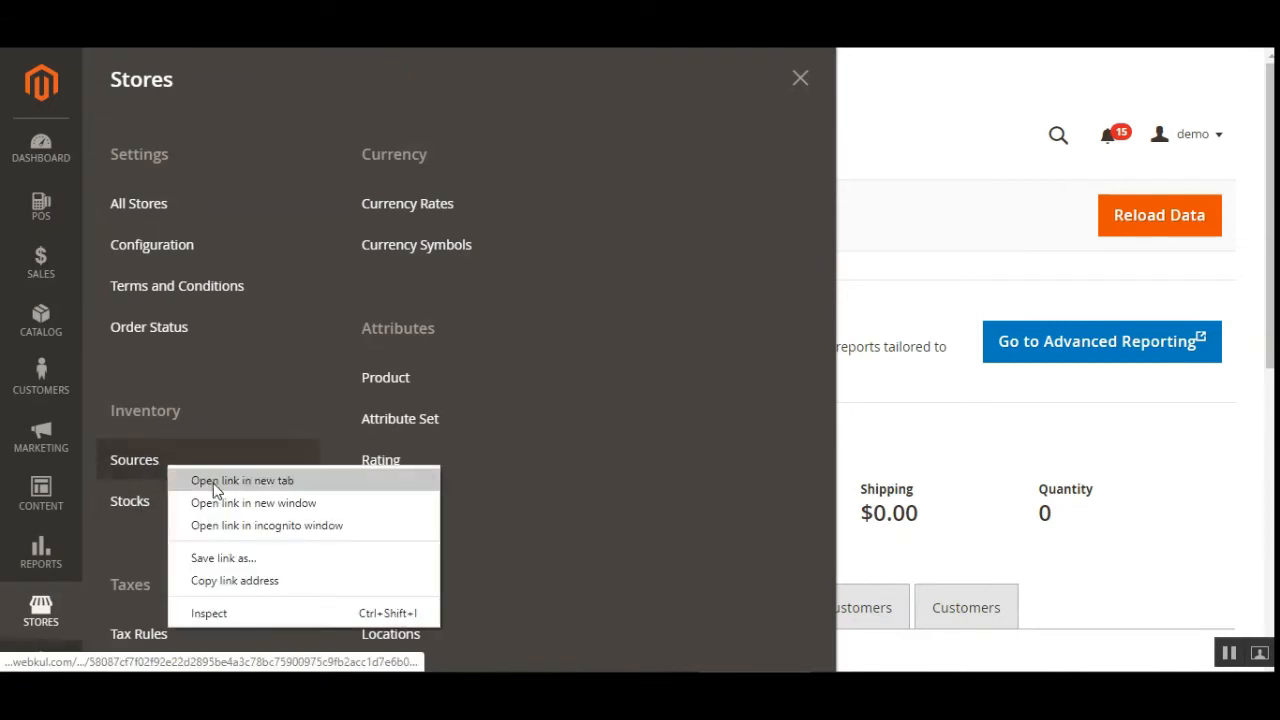
pyautogui.click(213, 481)
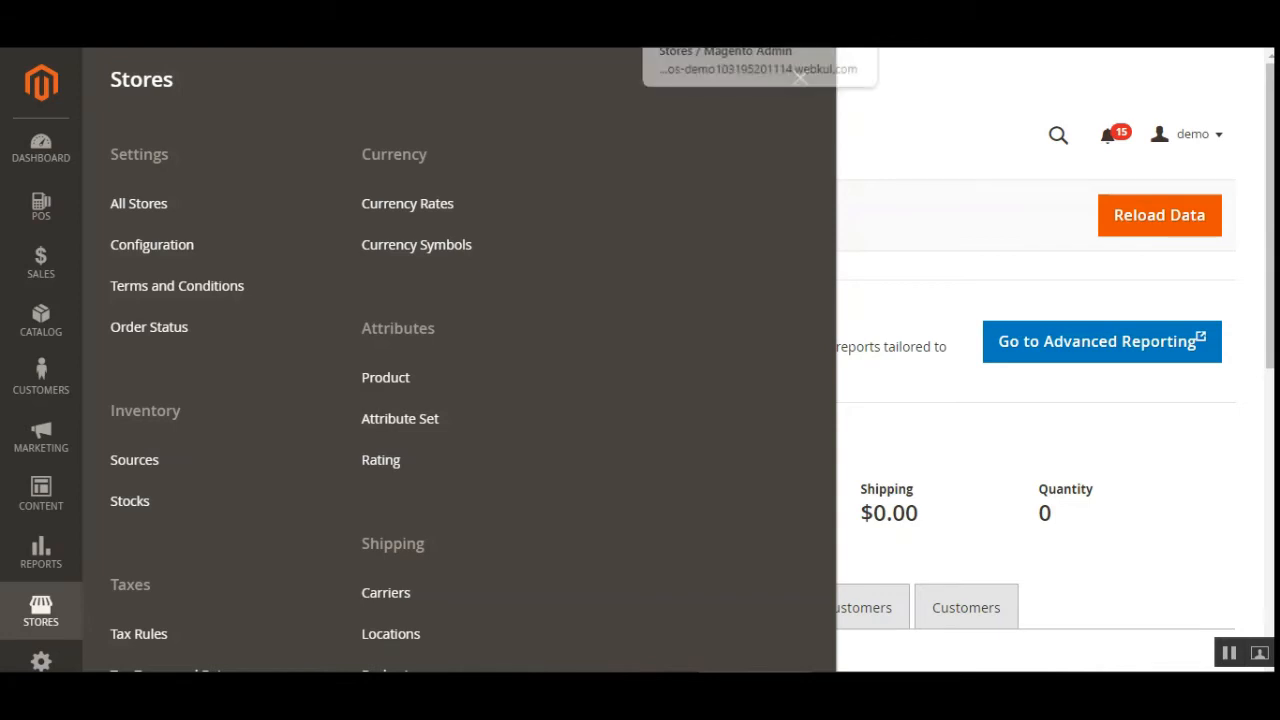
pyautogui.click(710, 12)
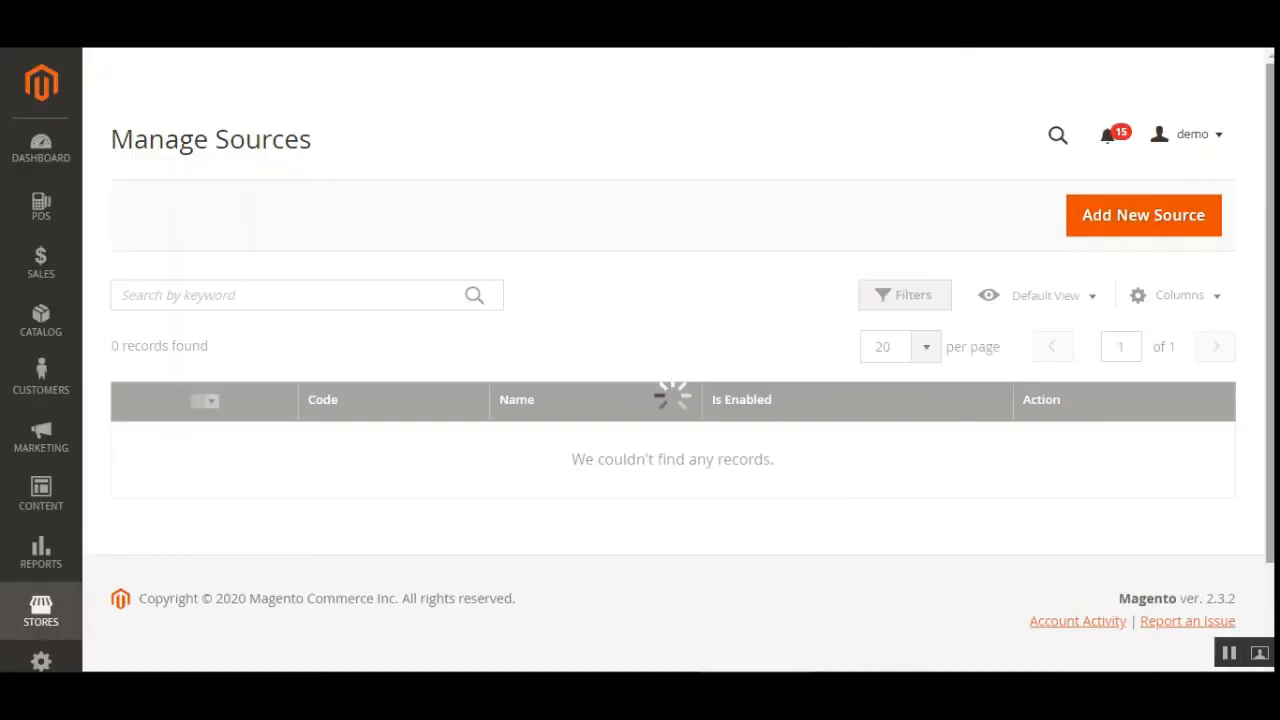
pyautogui.scroll(-1, 1273, 242)
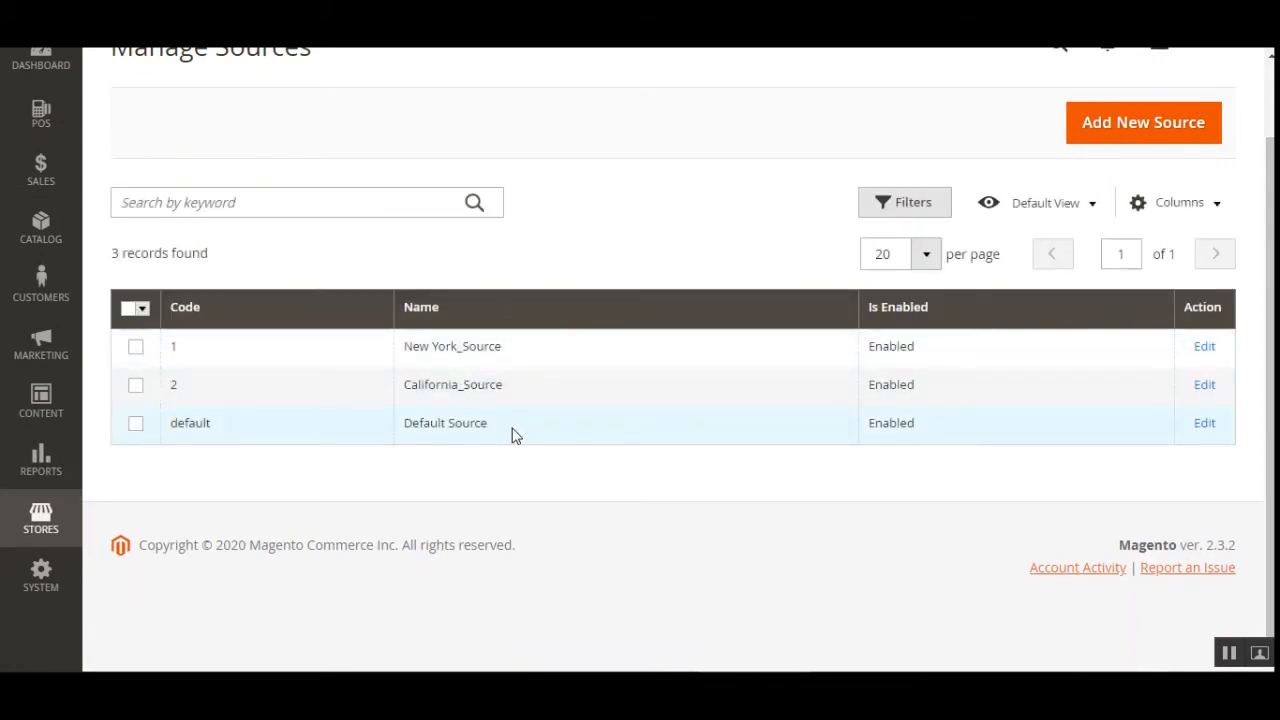
pyautogui.scroll(2, 515, 435)
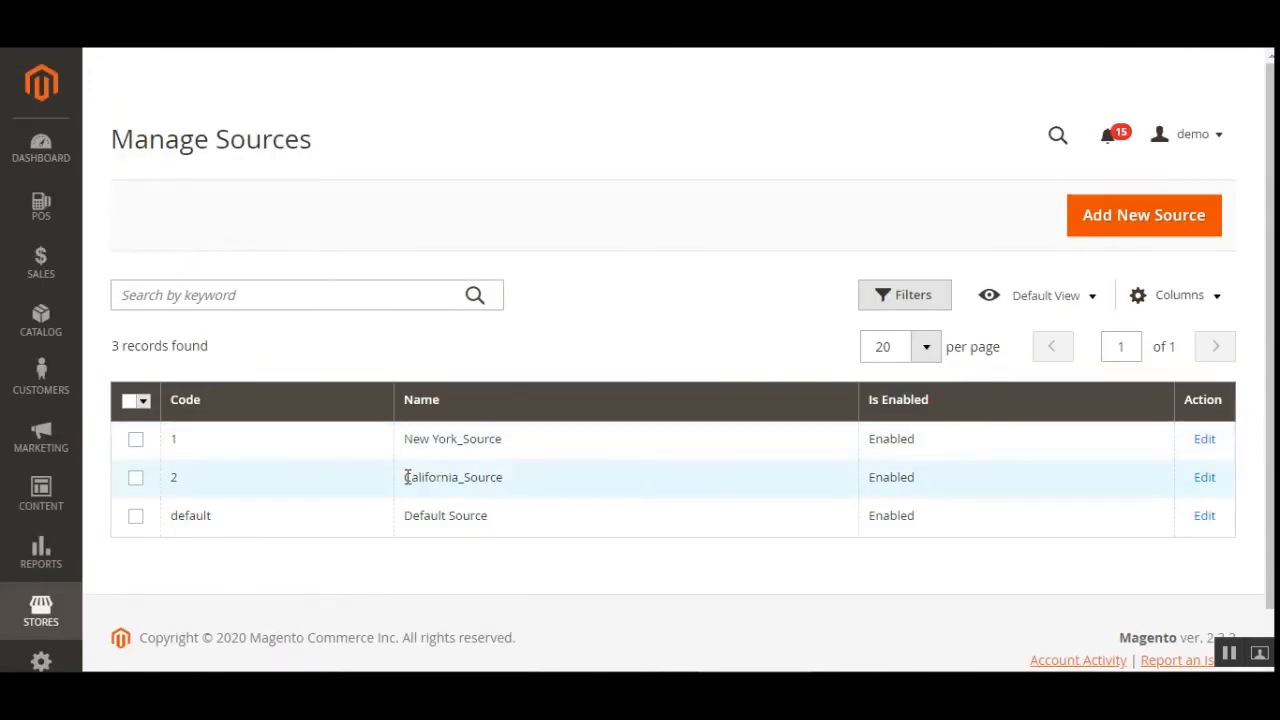
# Step: Open the form for adding a source and review its General and Contact Info fields
pyautogui.click(1150, 228)
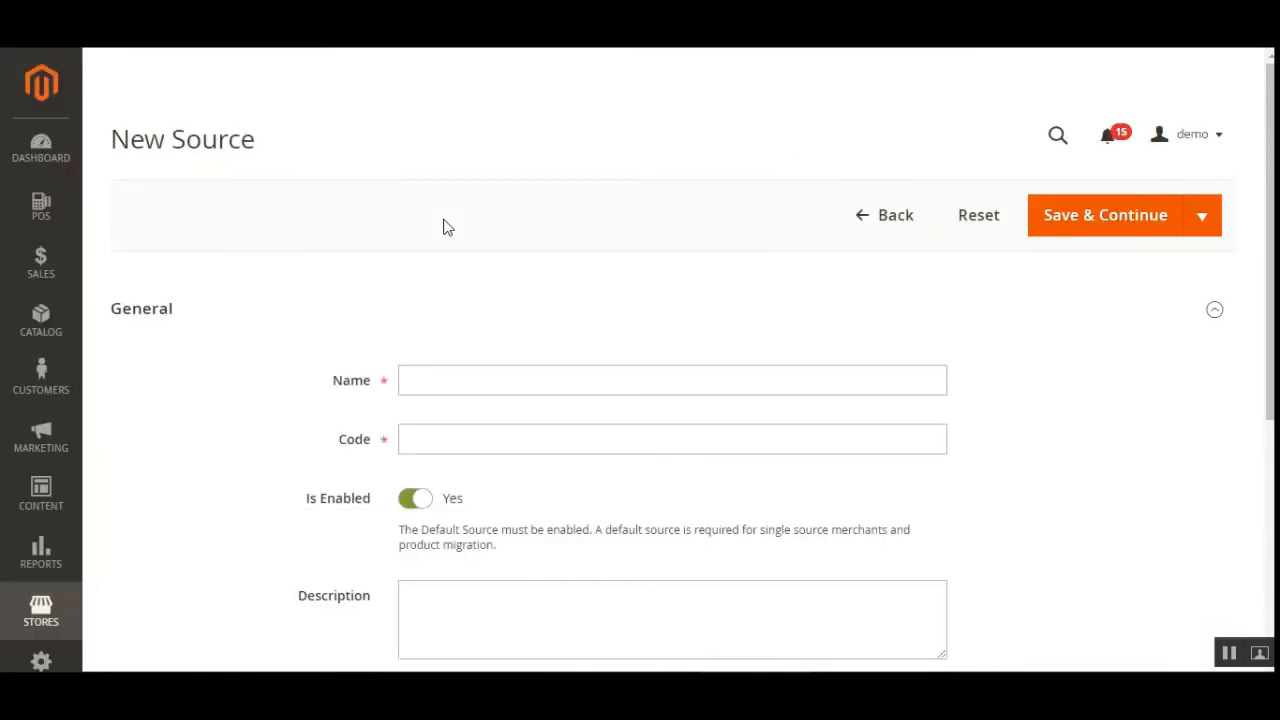
pyautogui.scroll(-3, 481, 266)
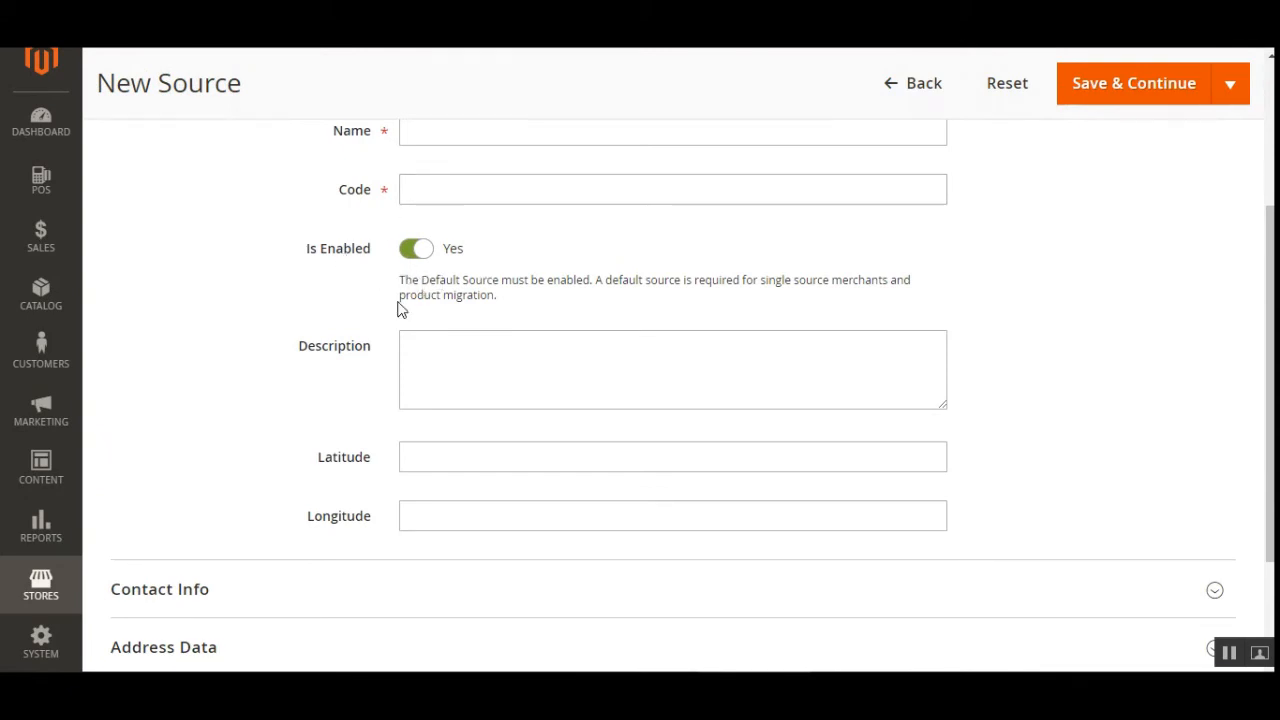
pyautogui.scroll(-2, 410, 369)
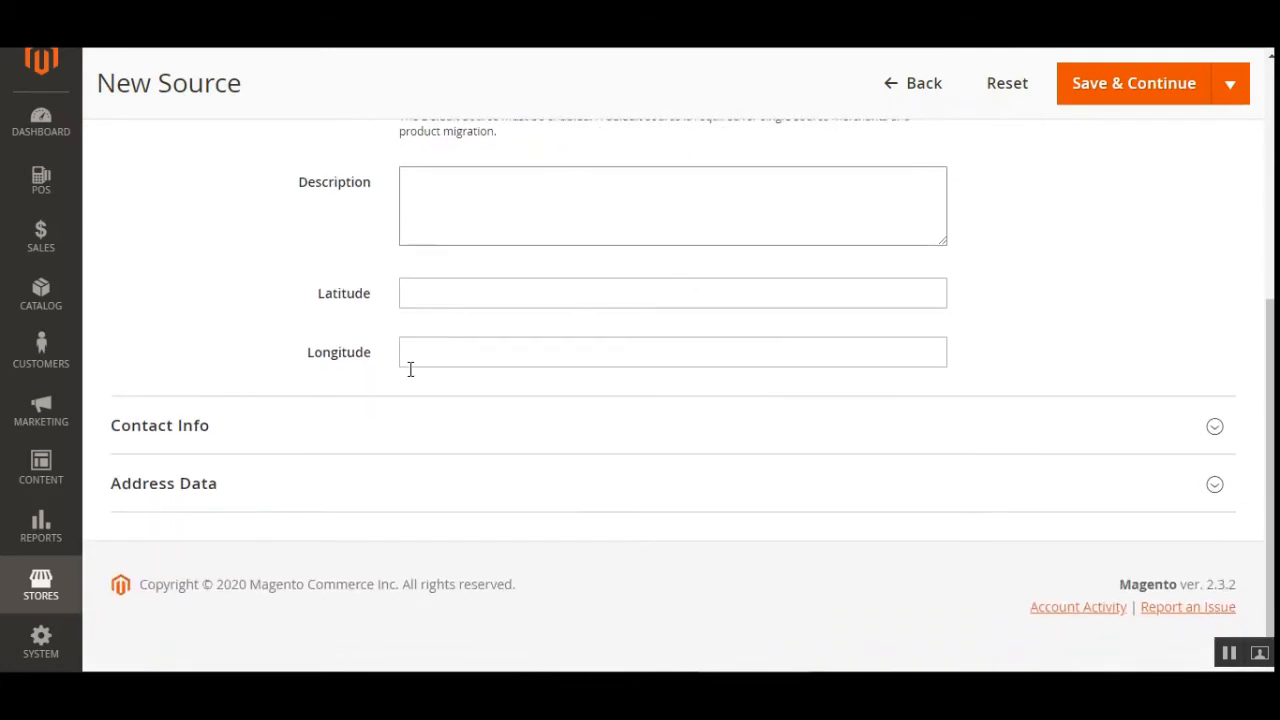
pyautogui.click(165, 440)
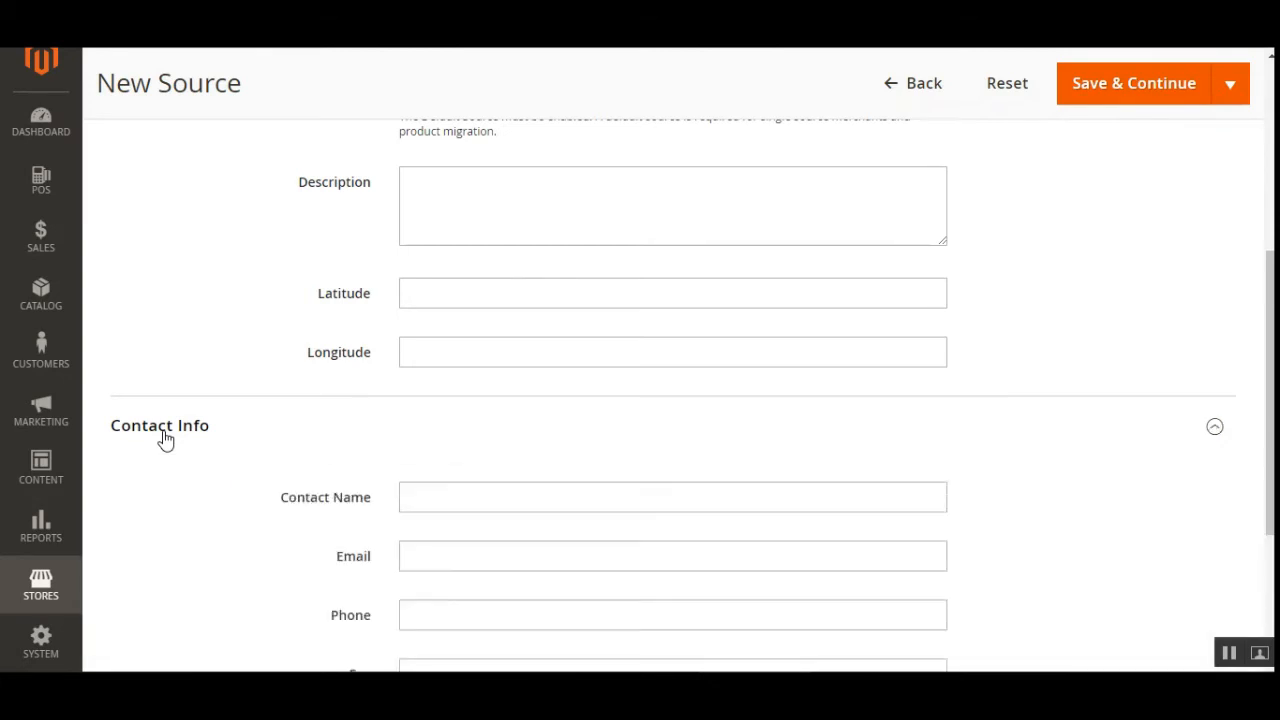
pyautogui.scroll(-2, 165, 440)
pyautogui.scroll(-2, 165, 440)
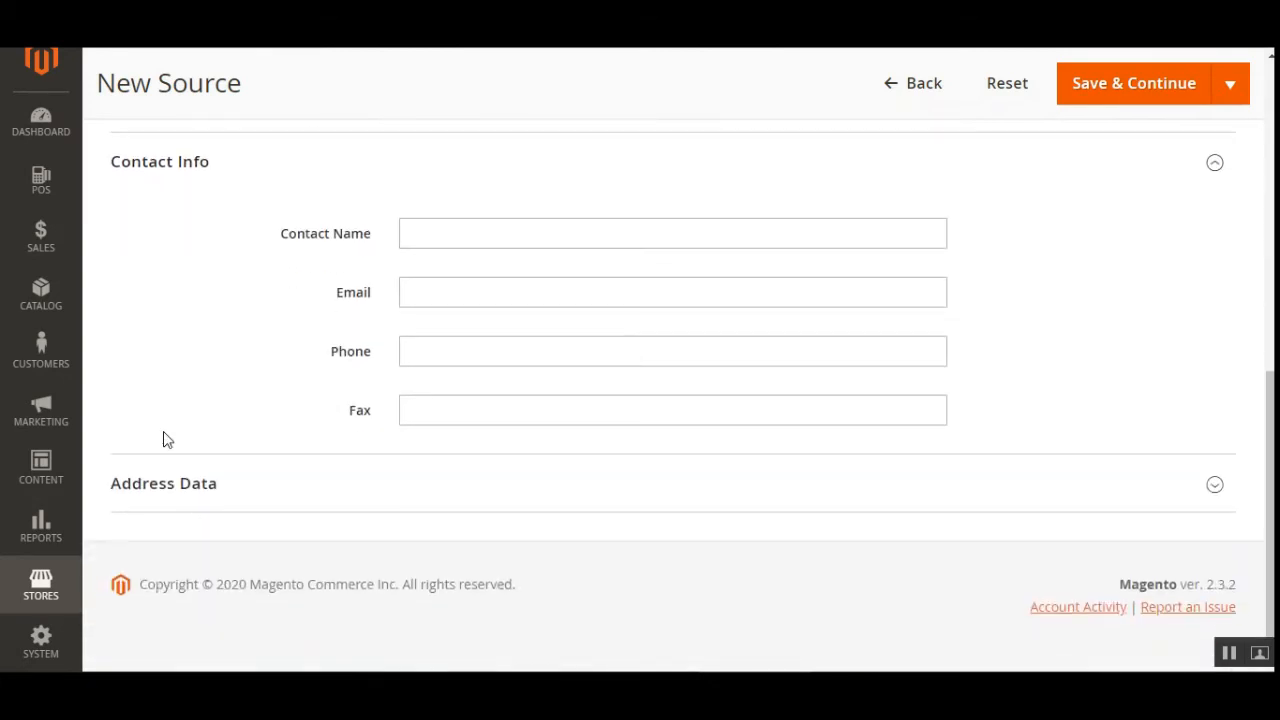
# Step: Expand and review the new source's Address Data fields, and go back without saving the source
pyautogui.click(172, 505)
pyautogui.scroll(-2, 172, 505)
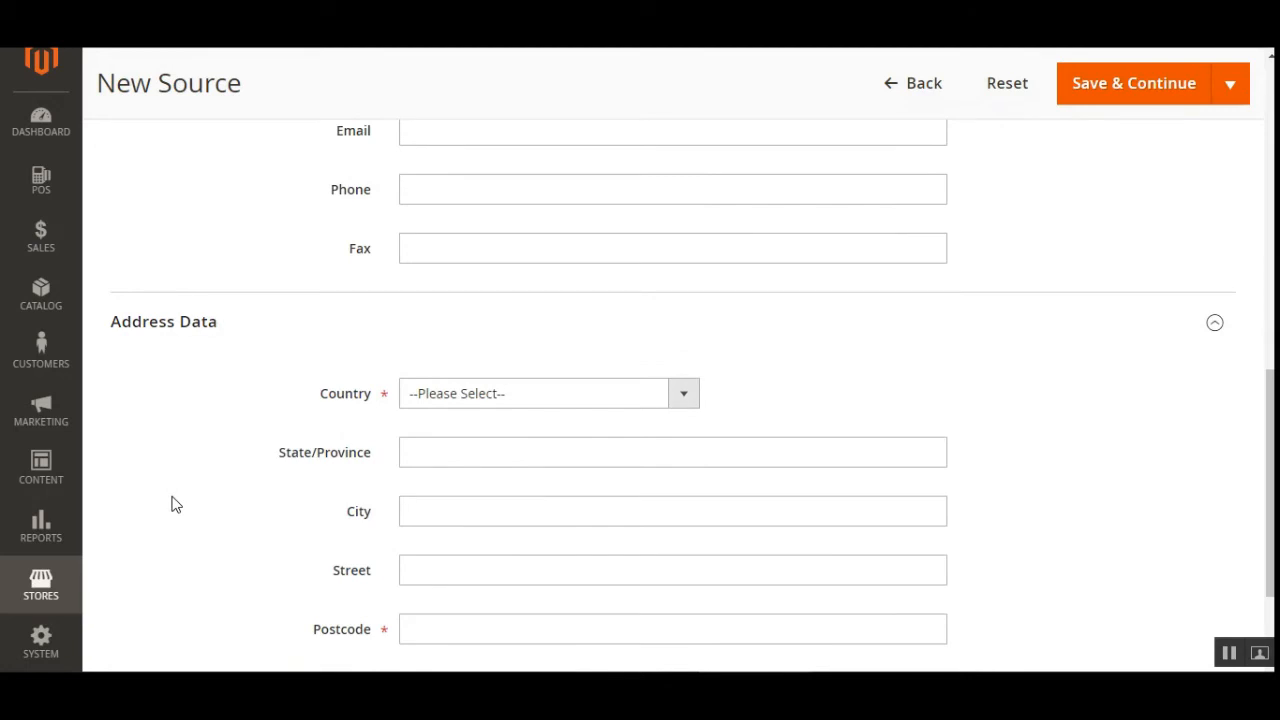
pyautogui.scroll(-2, 172, 505)
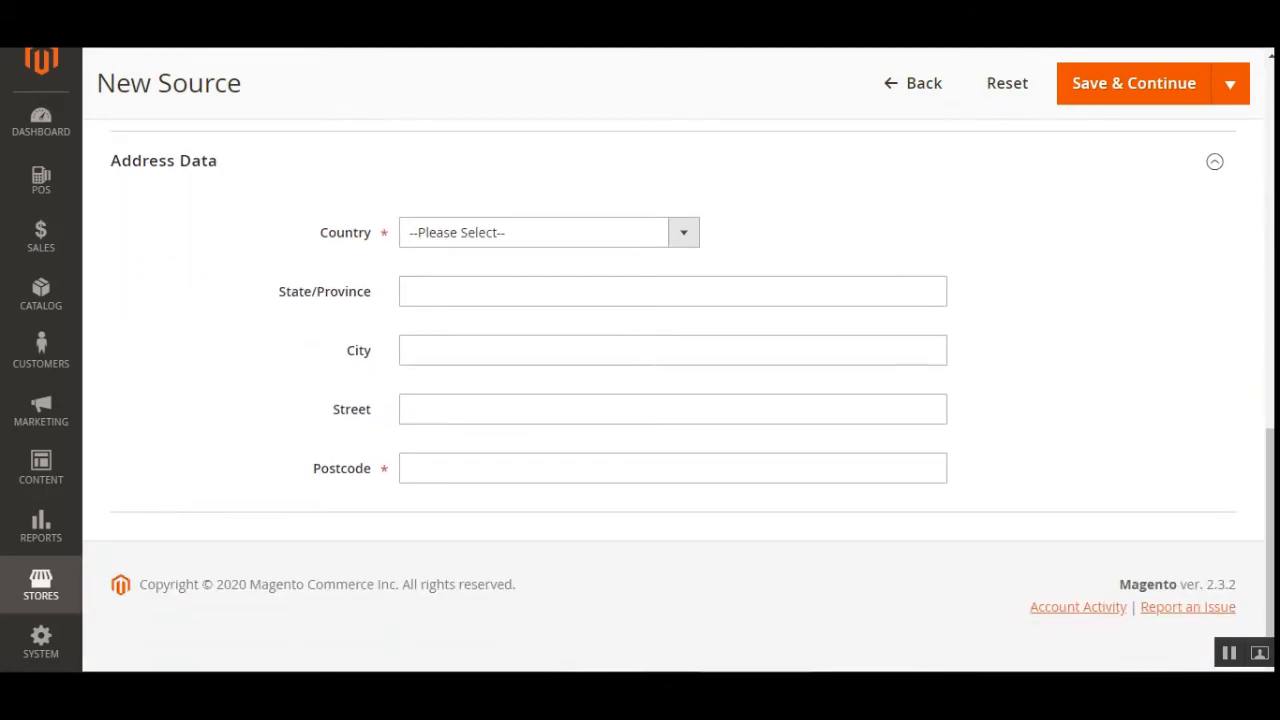
pyautogui.click(897, 90)
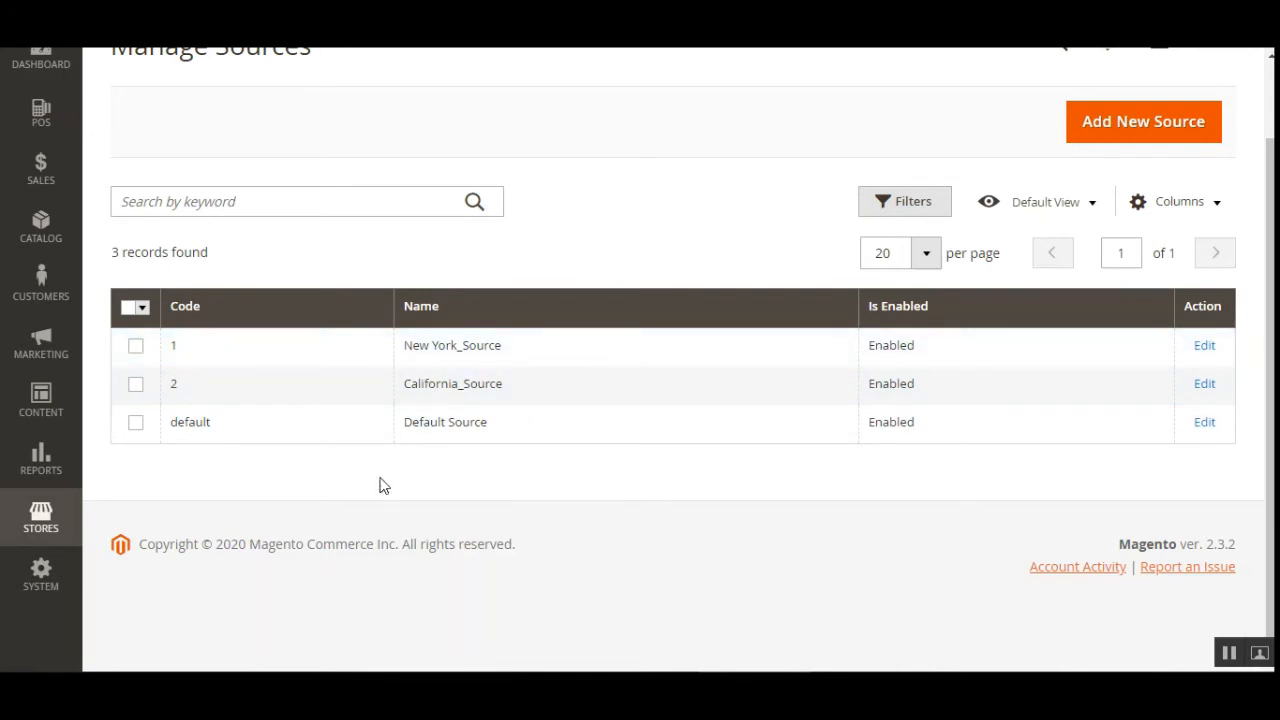
# Step: Open the POS Add/Manage Outlet page in a new browser tab and switch to it
pyautogui.scroll(2, 330, 435)
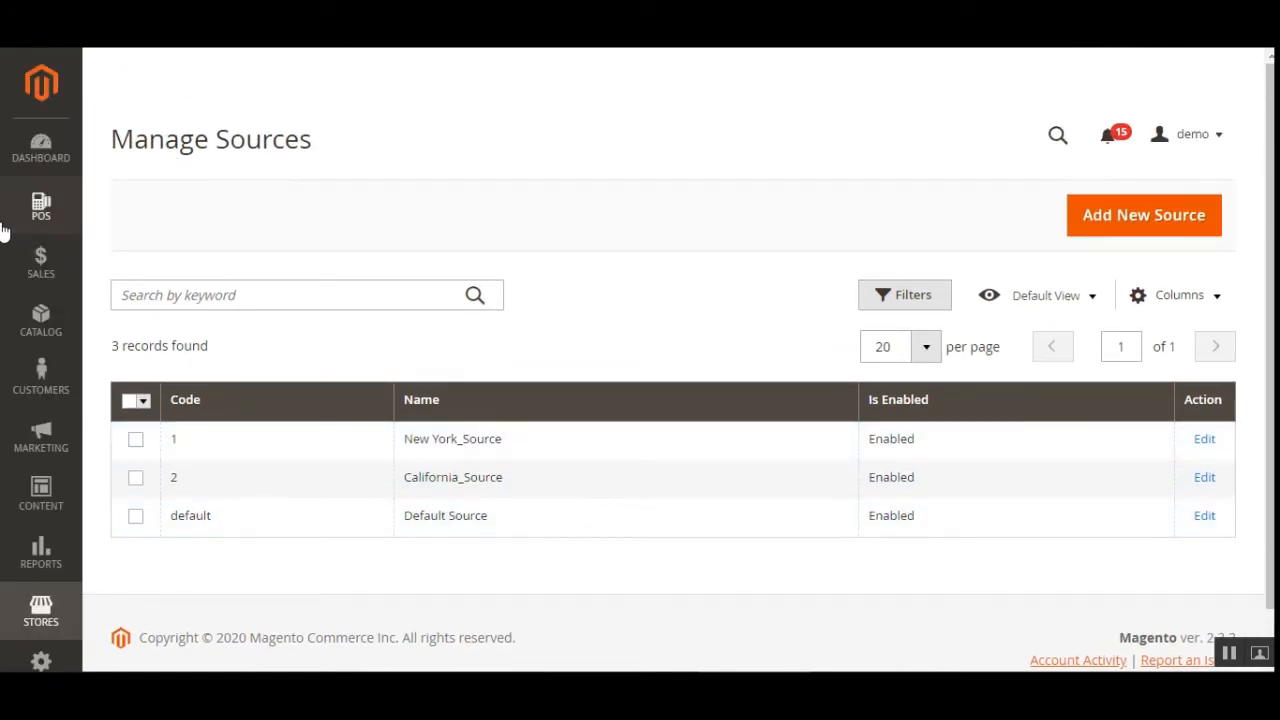
pyautogui.click(42, 208)
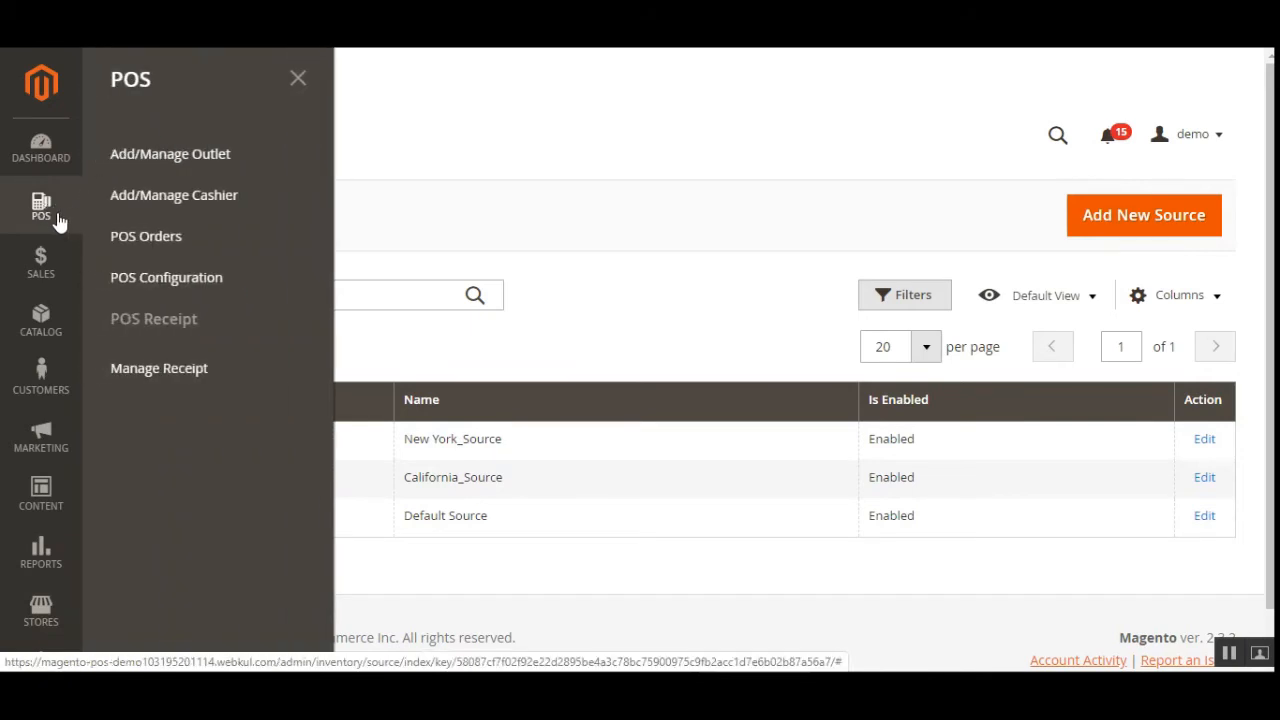
pyautogui.rightClick(192, 150)
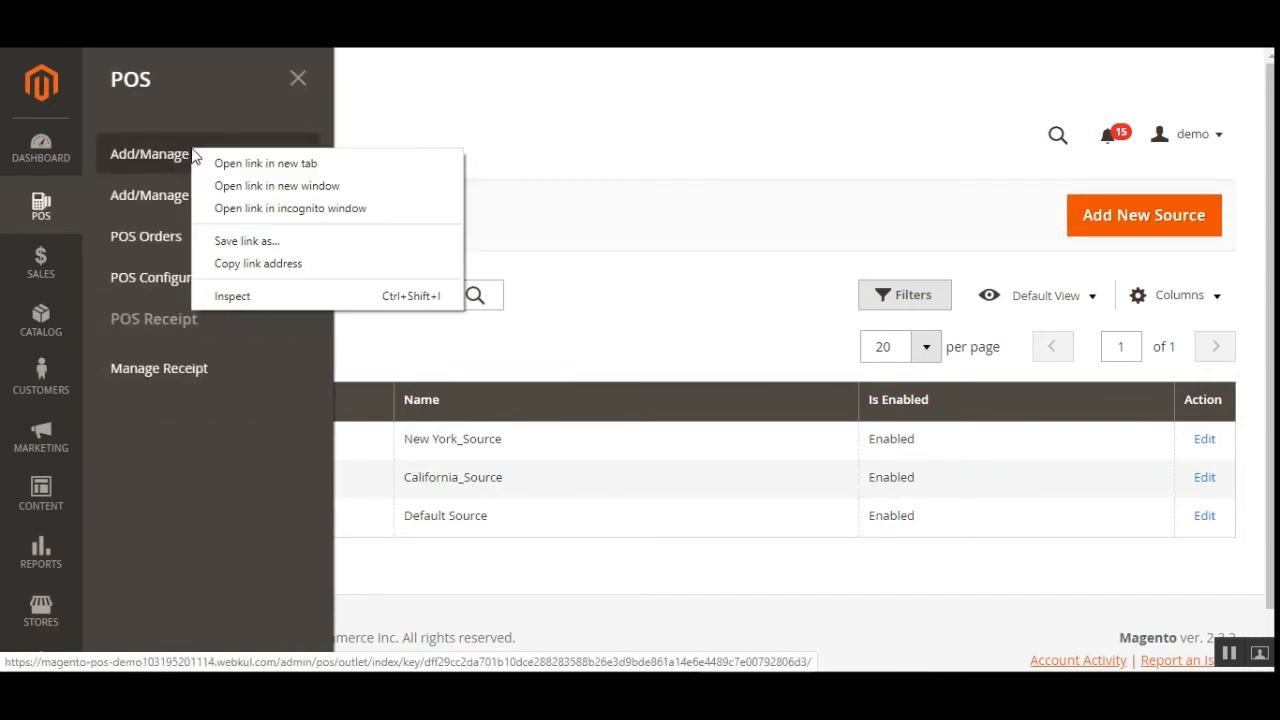
pyautogui.click(258, 164)
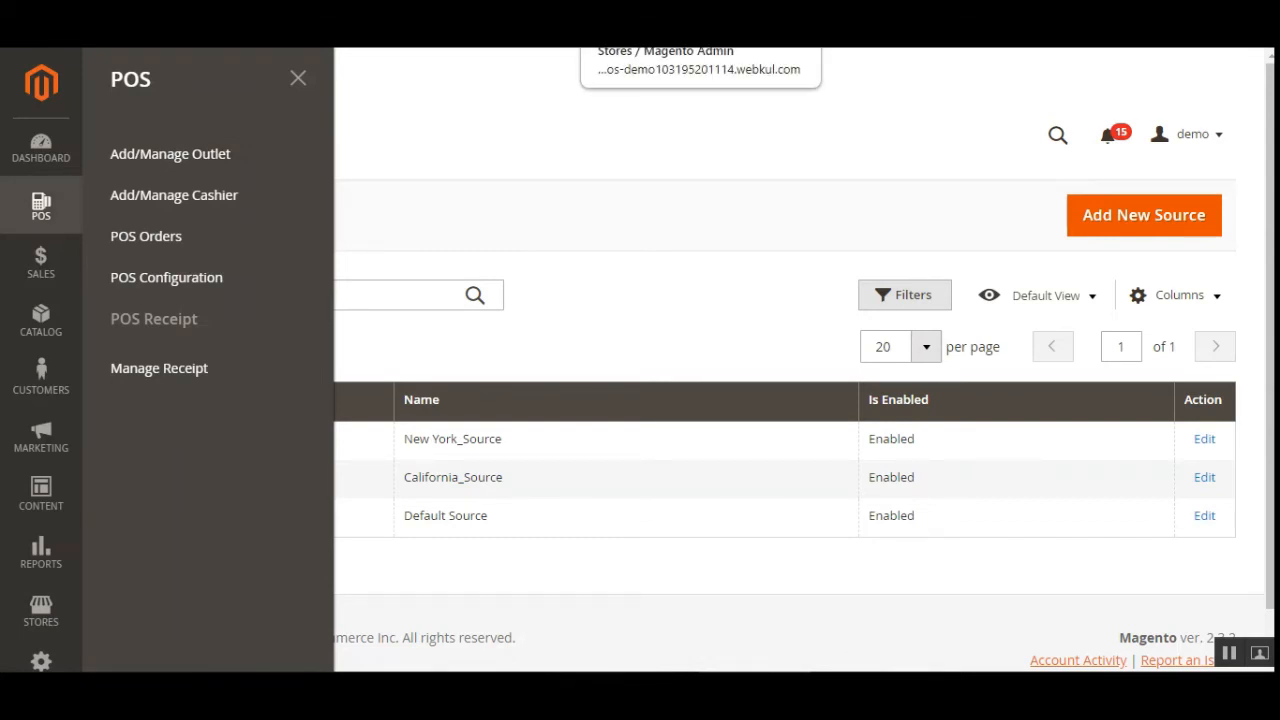
pyautogui.click(712, 20)
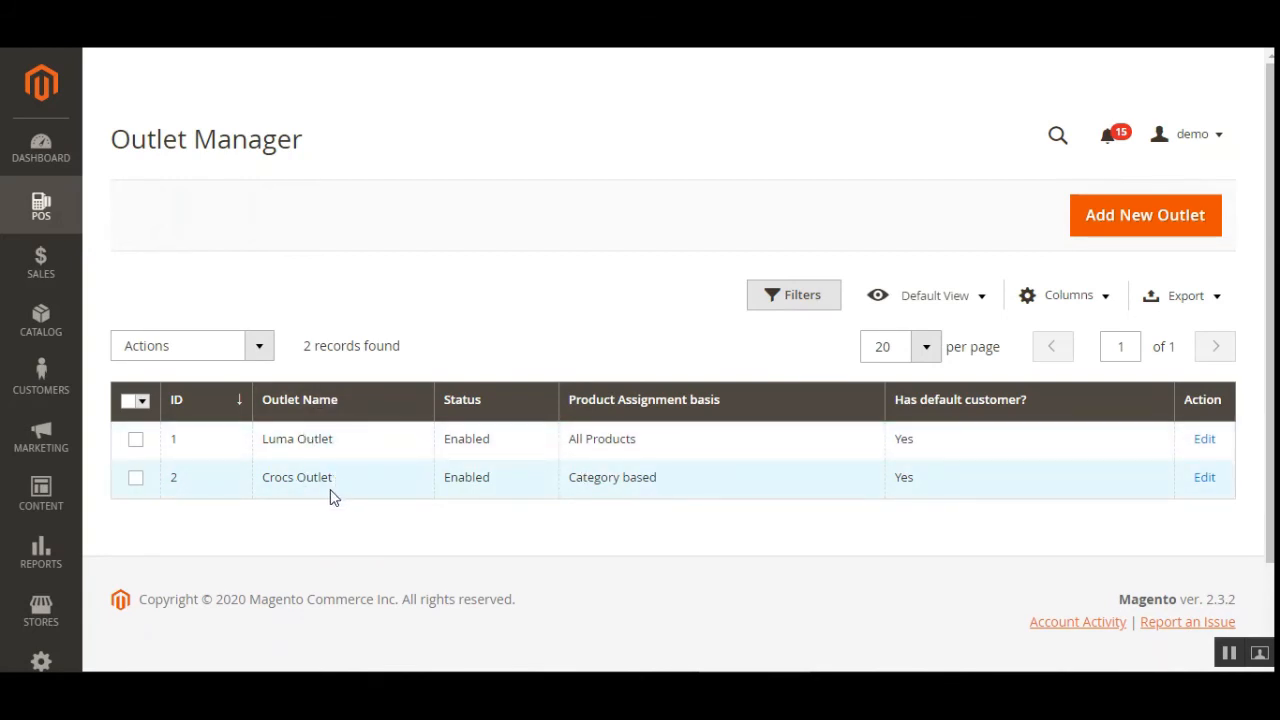
# Step: Open the form for adding an outlet and examine the choices for its source and product assignment basis
pyautogui.click(1127, 218)
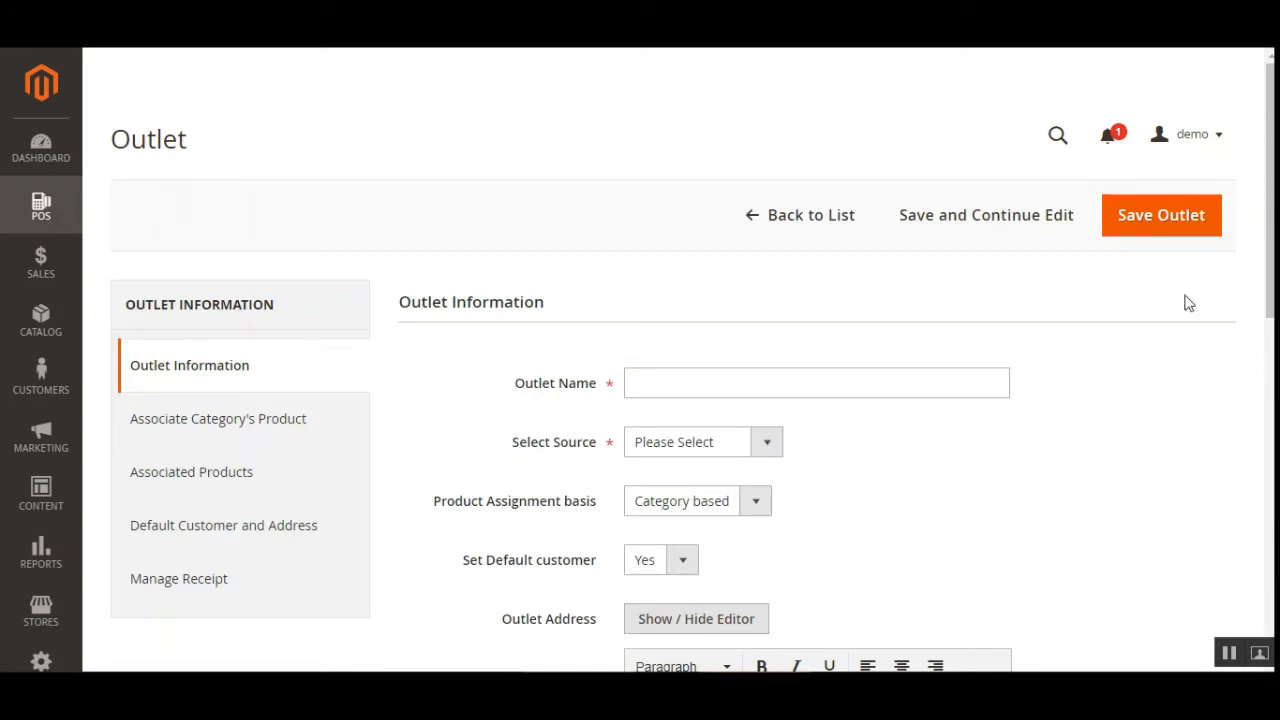
pyautogui.scroll(-1, 571, 314)
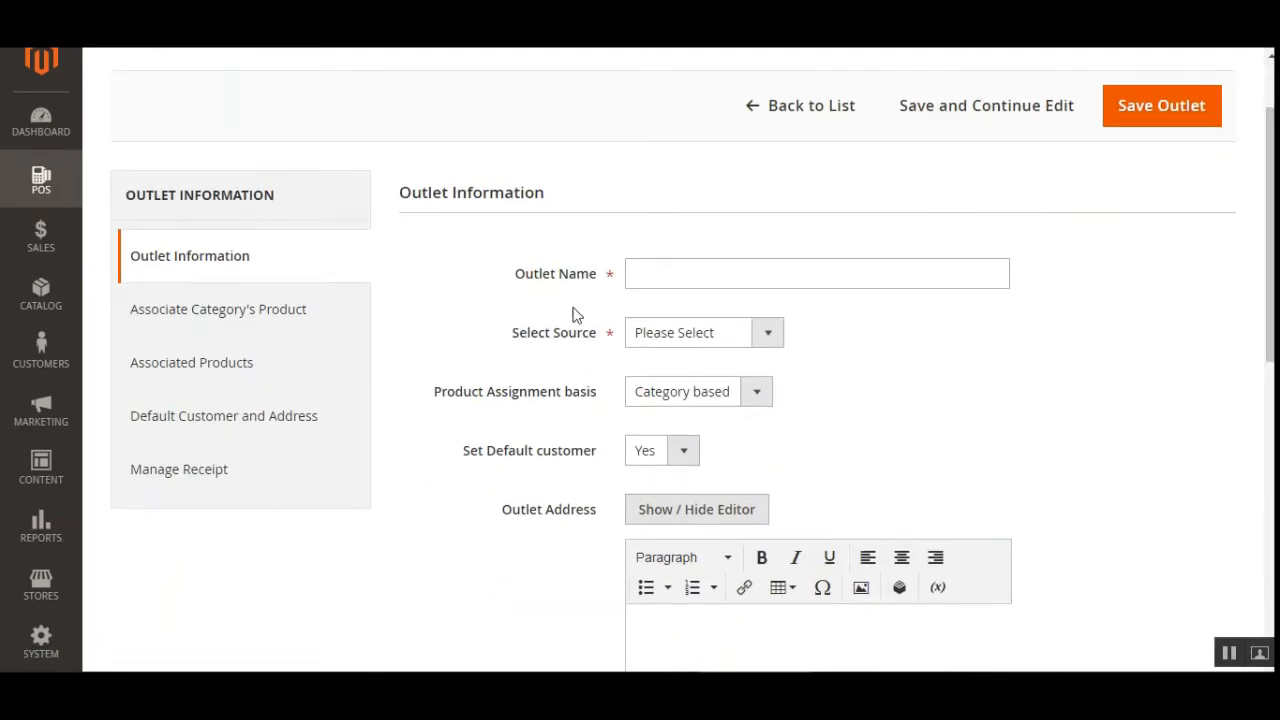
pyautogui.click(751, 340)
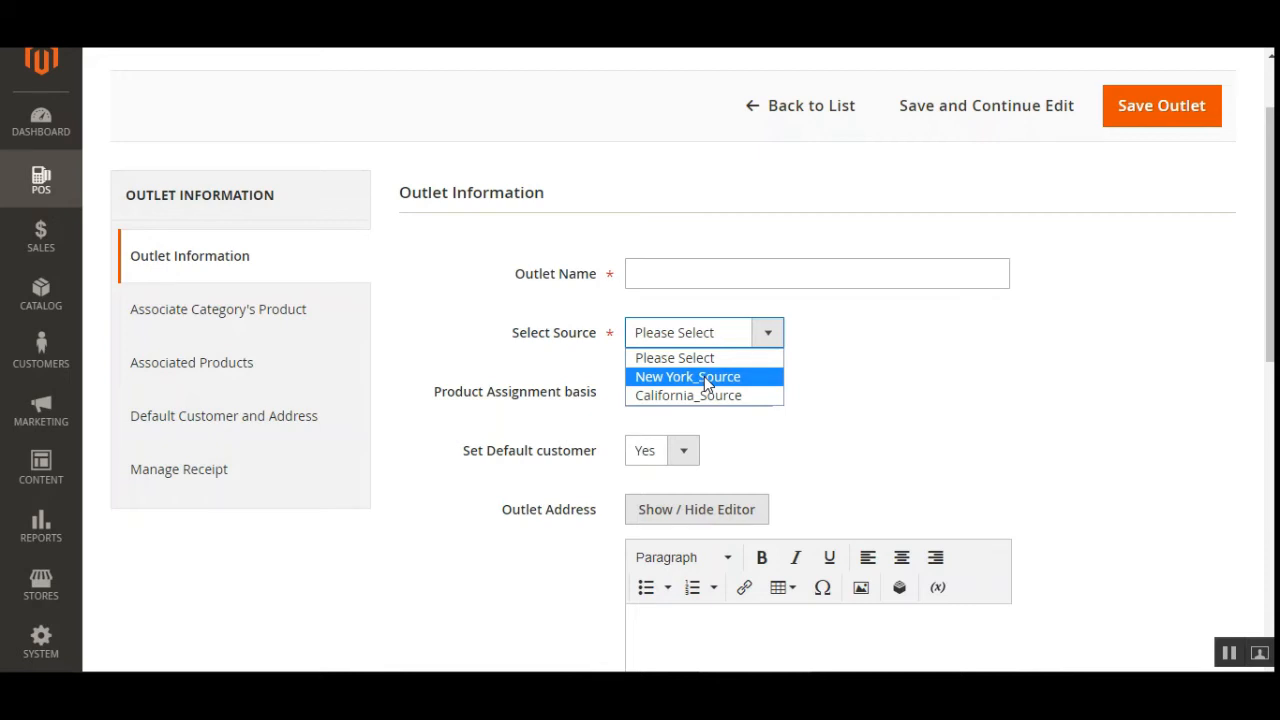
pyautogui.click(1004, 404)
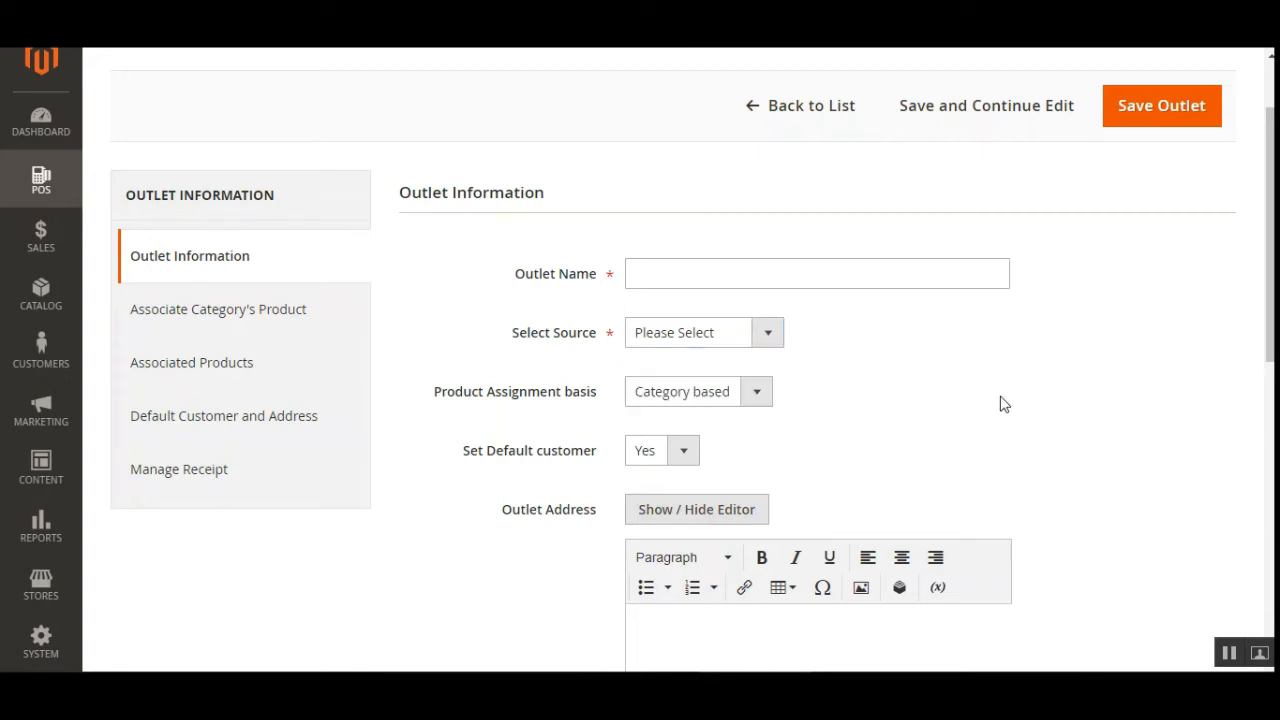
pyautogui.scroll(-1, 1002, 400)
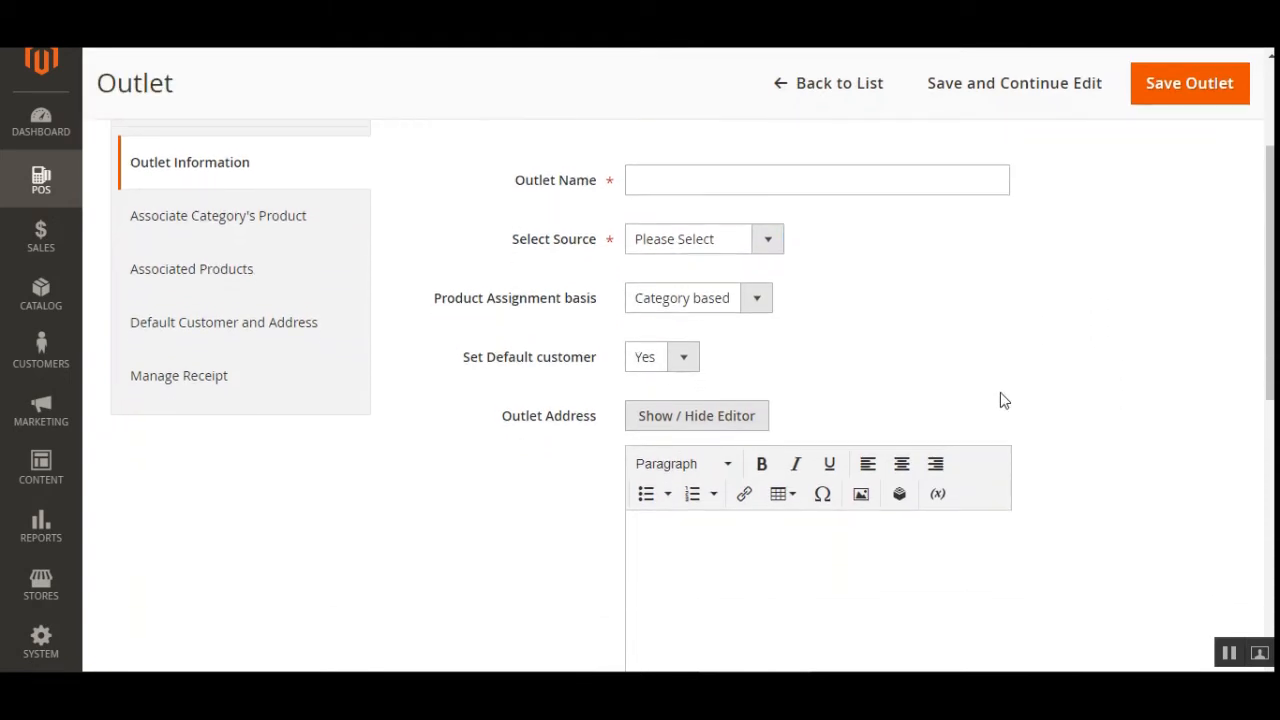
pyautogui.click(755, 299)
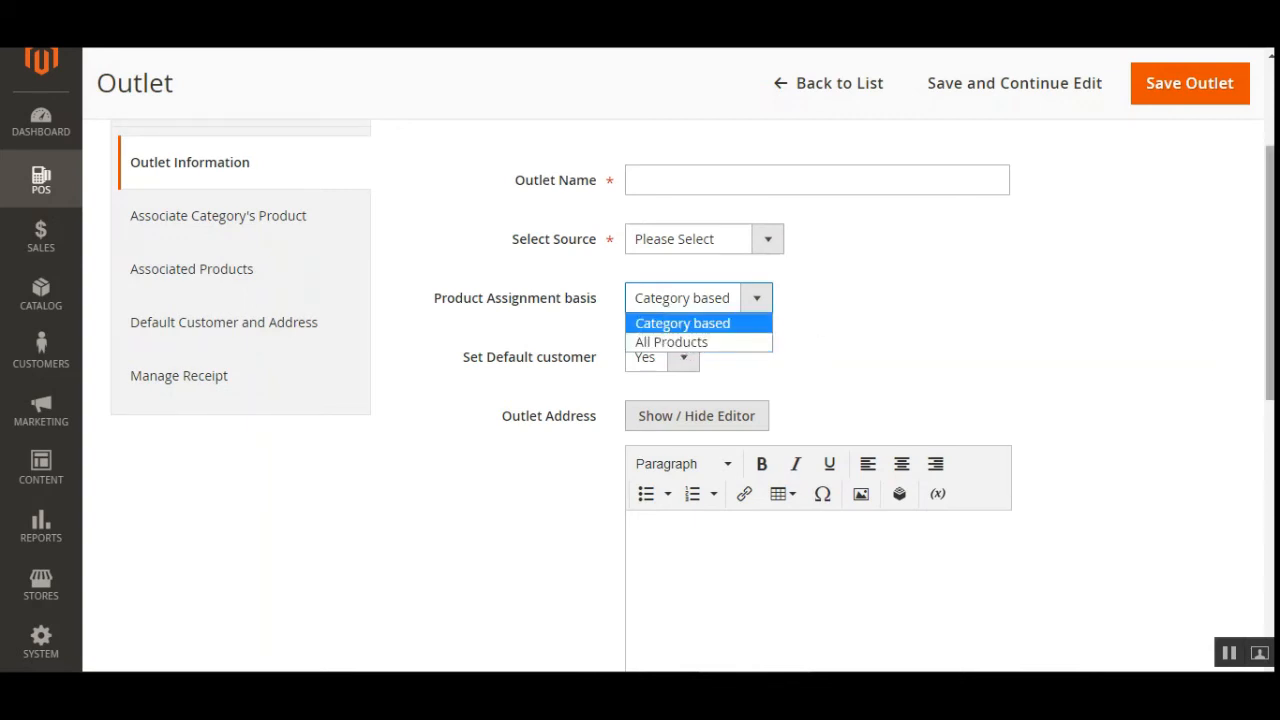
pyautogui.click(1166, 308)
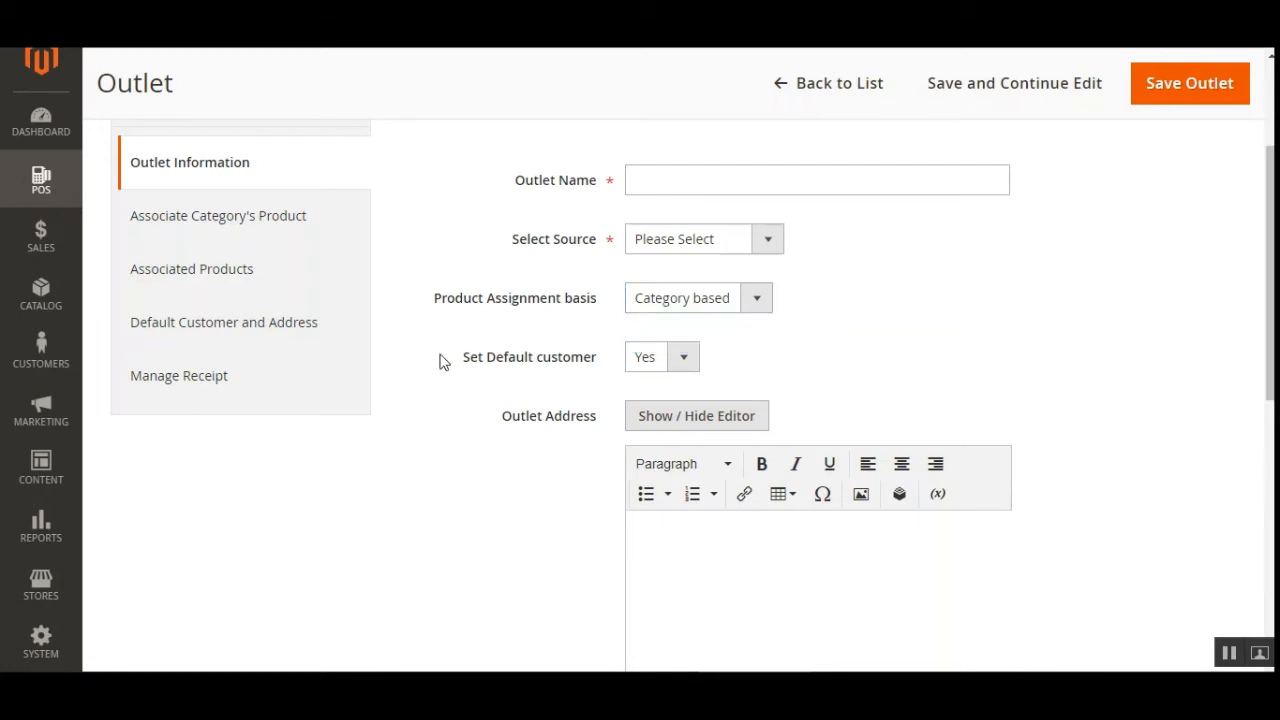
# Step: Review the outlet's default customer setting, Outlet Address editor and Status field
pyautogui.scroll(-2, 444, 362)
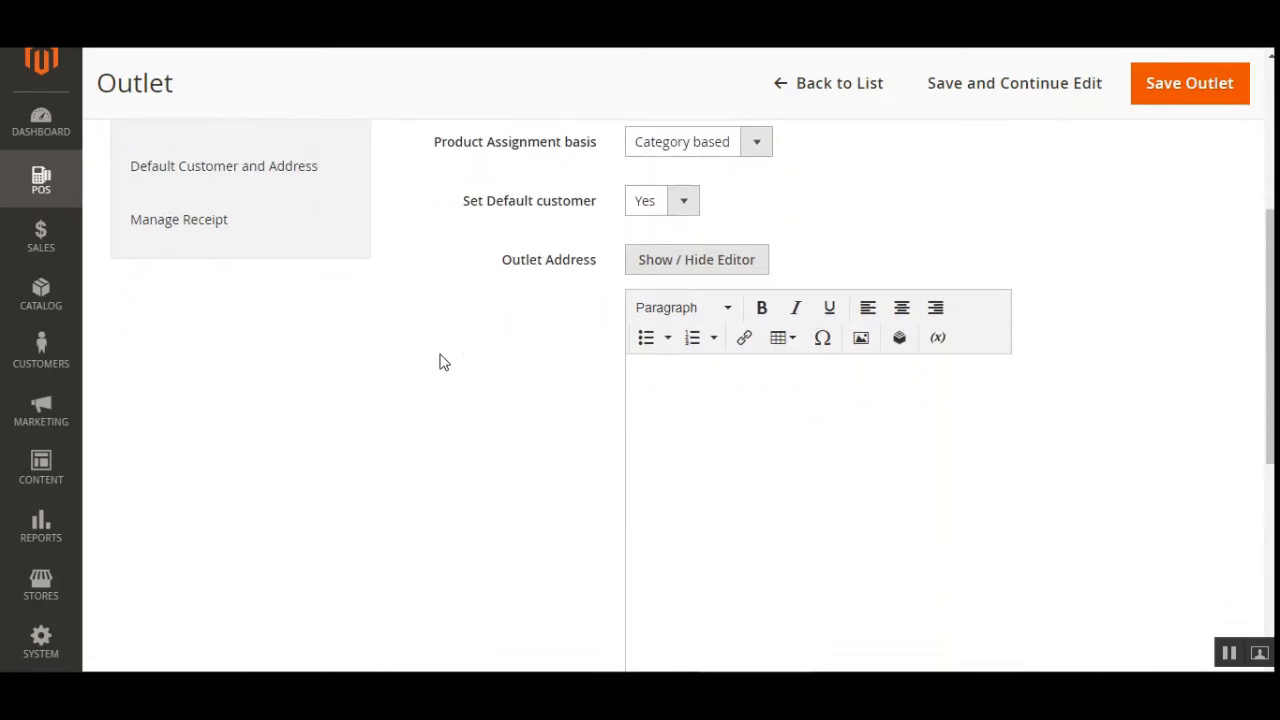
pyautogui.scroll(1, 444, 362)
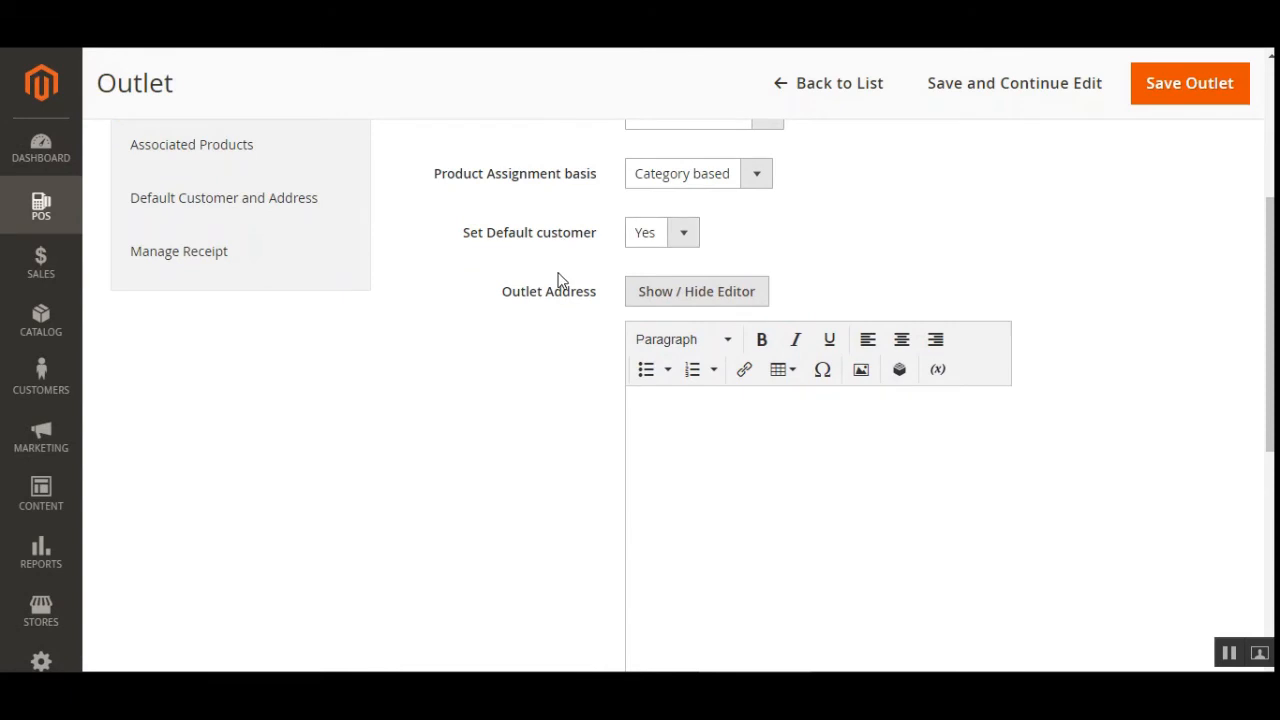
pyautogui.scroll(-1, 557, 280)
pyautogui.scroll(-5, 557, 280)
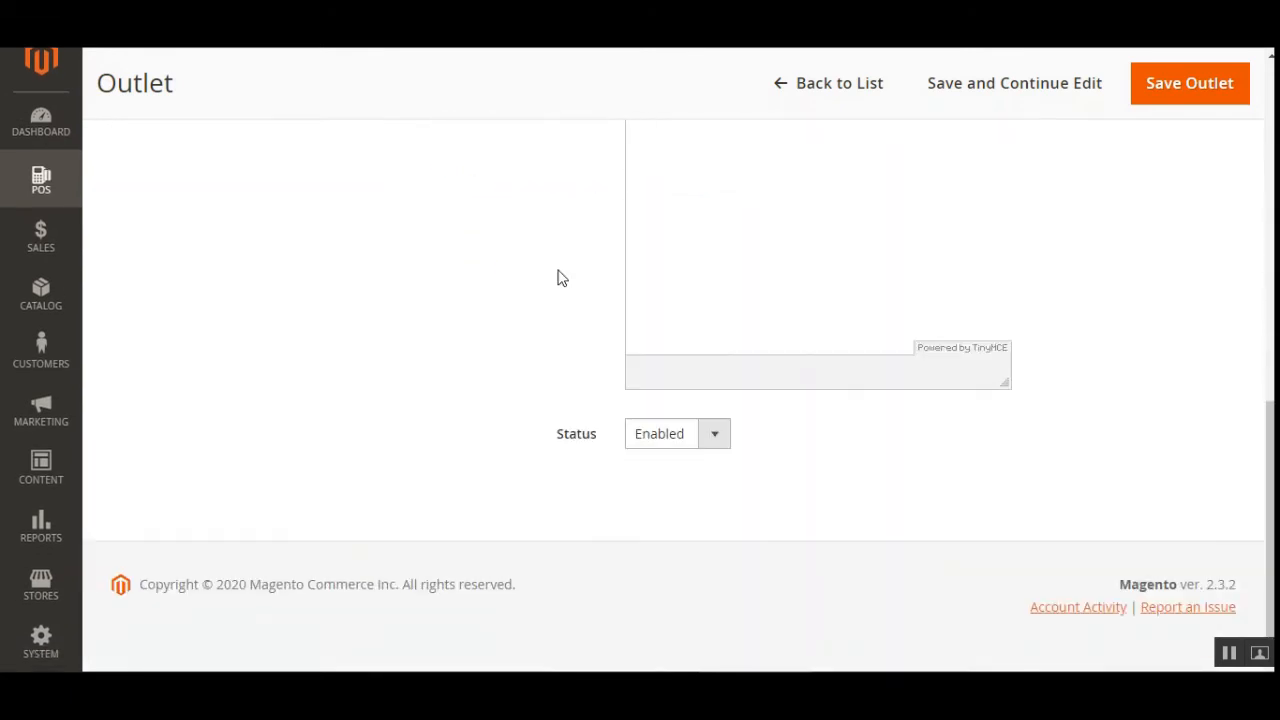
pyautogui.scroll(6, 557, 278)
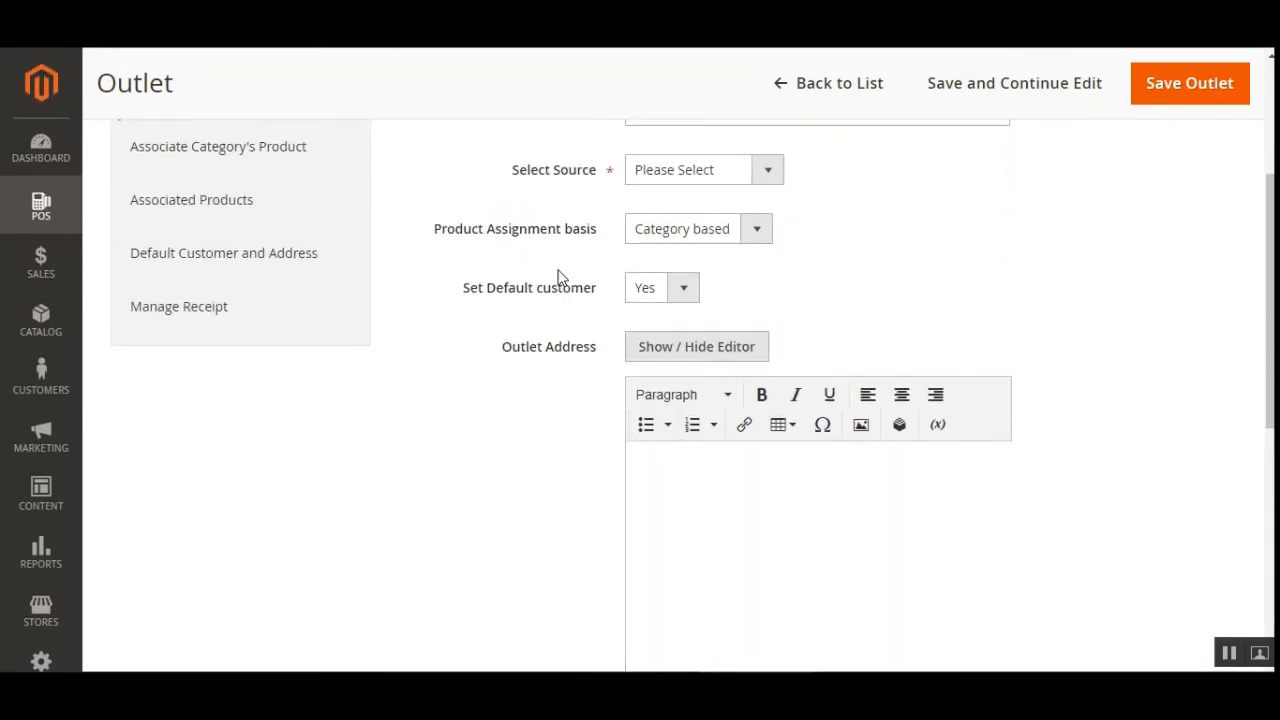
pyautogui.scroll(-5, 557, 278)
pyautogui.scroll(8, 557, 278)
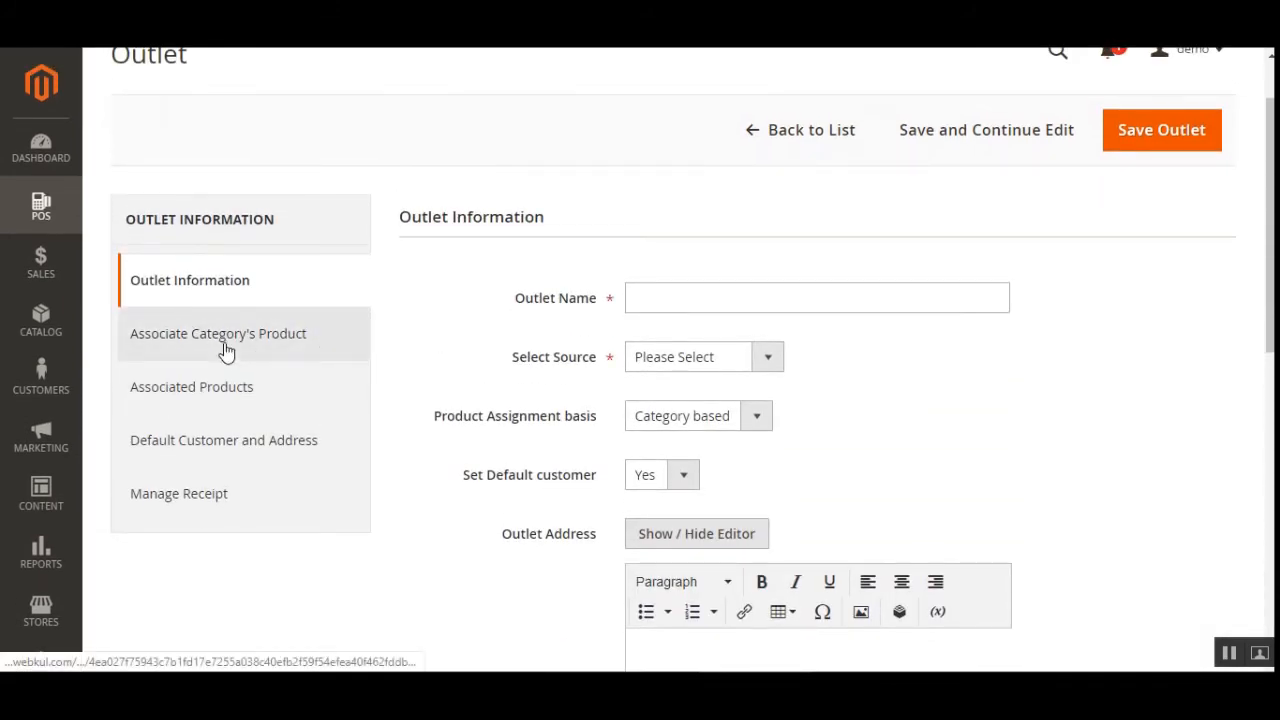
# Step: Expand the Root category tree under Associate Category's Product, and recheck the outlet's Product Assignment basis options
pyautogui.click(224, 344)
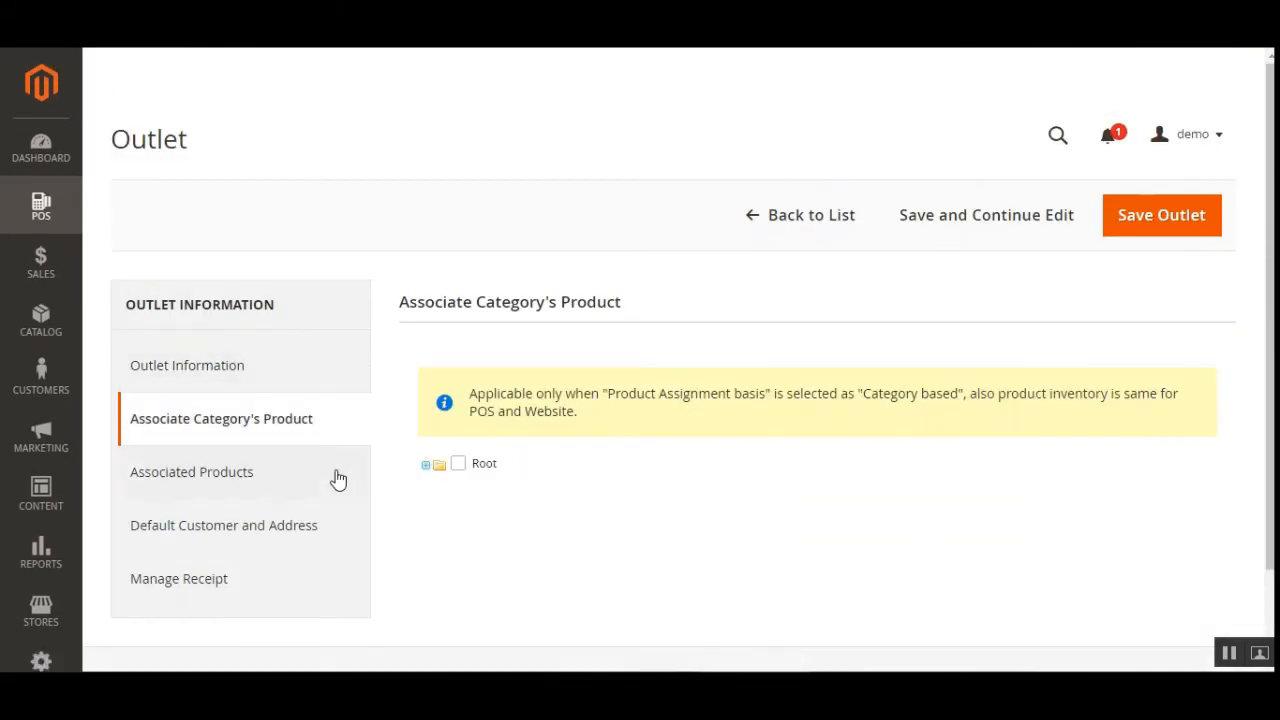
pyautogui.scroll(-2, 333, 480)
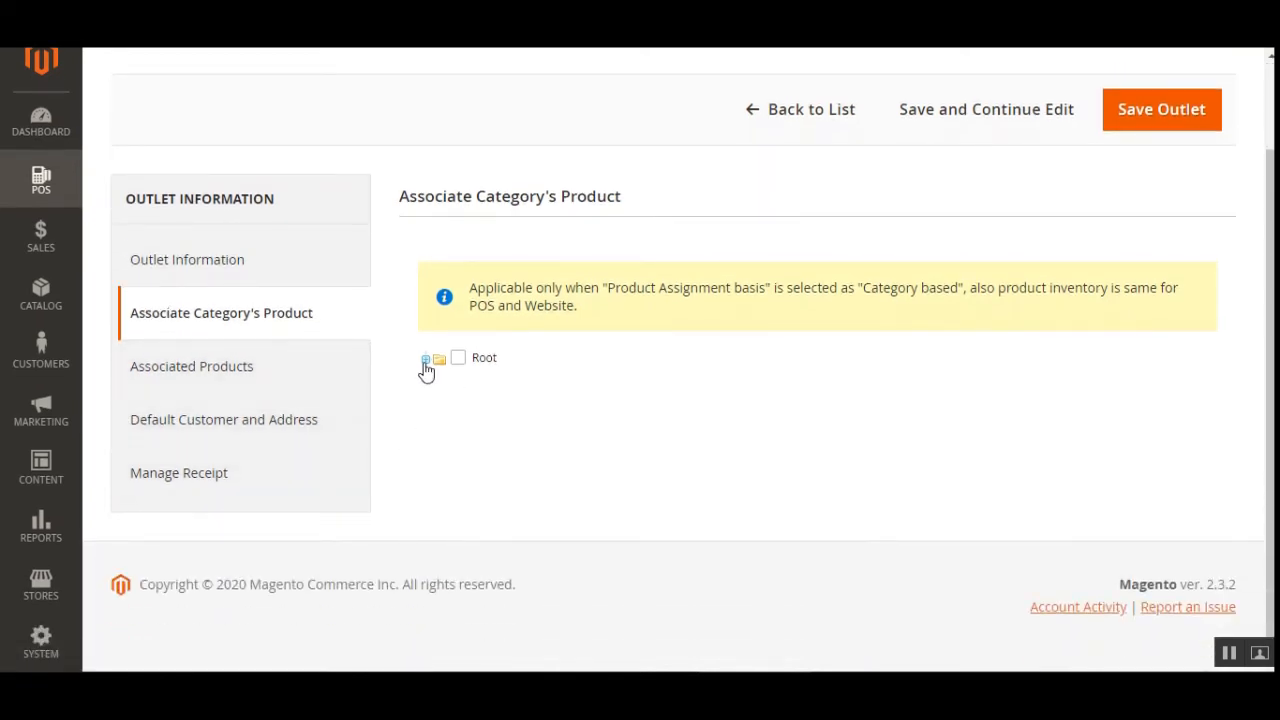
pyautogui.click(425, 359)
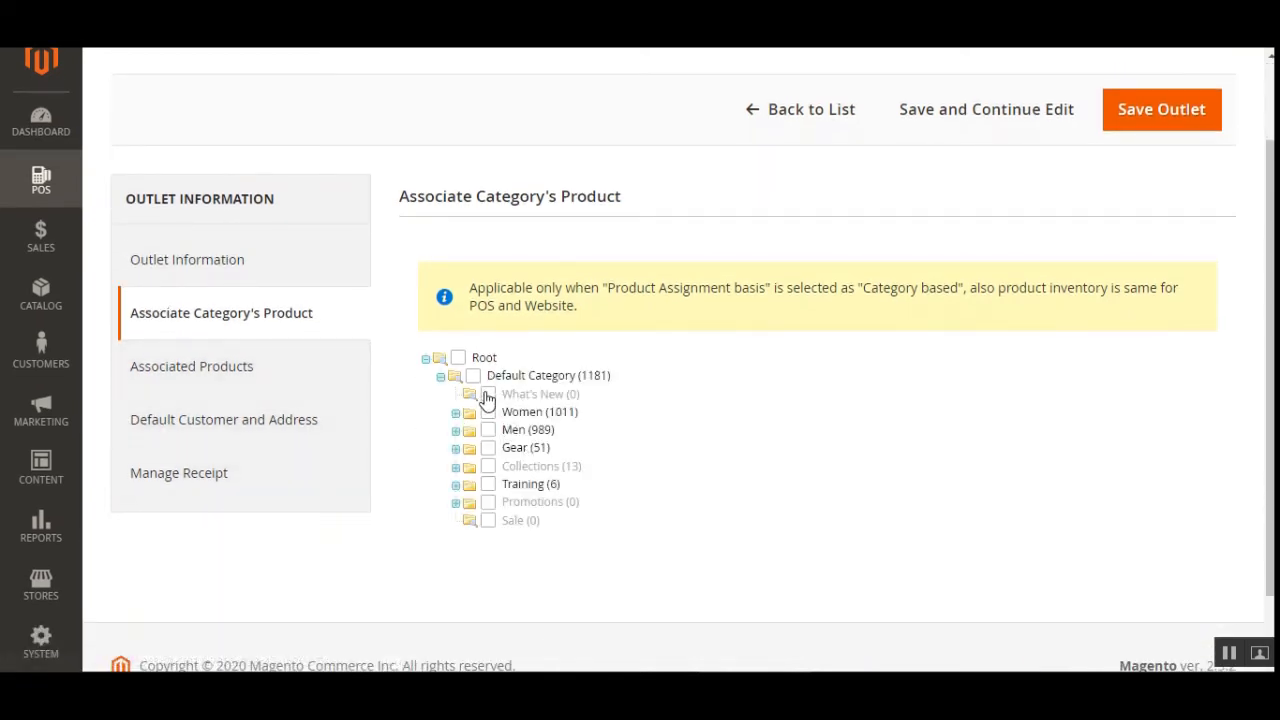
pyautogui.click(240, 272)
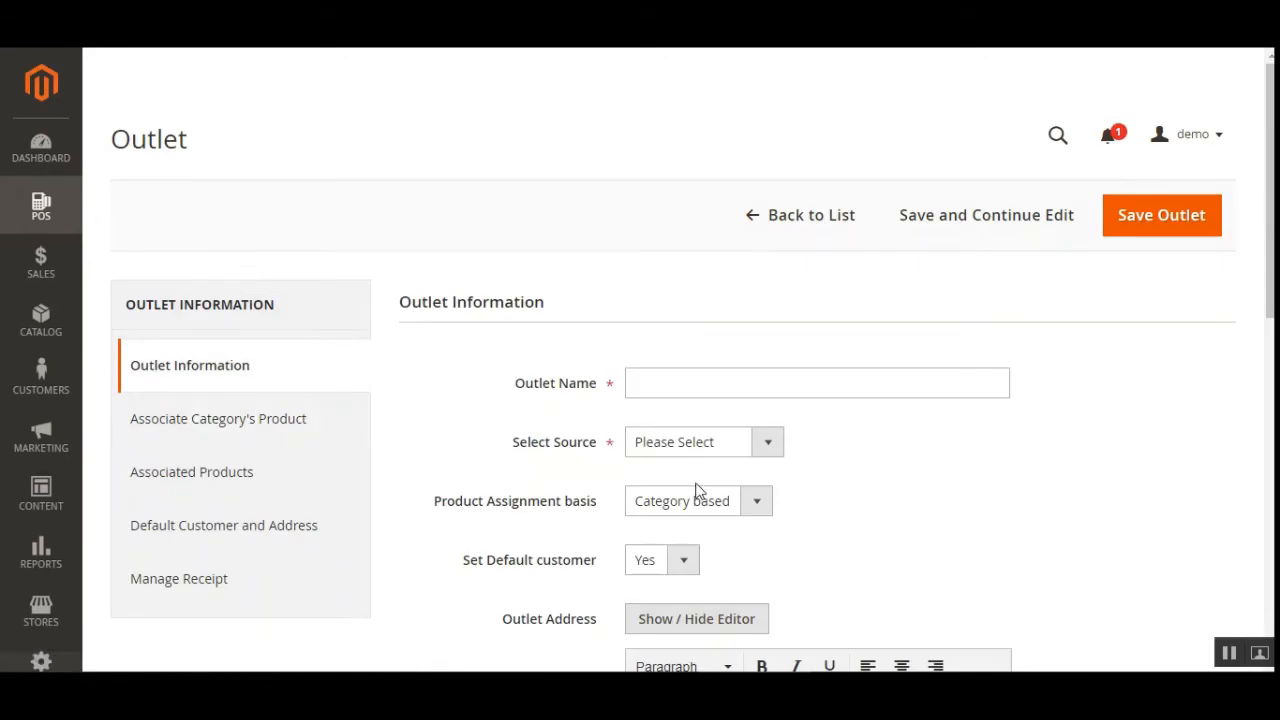
pyautogui.click(752, 507)
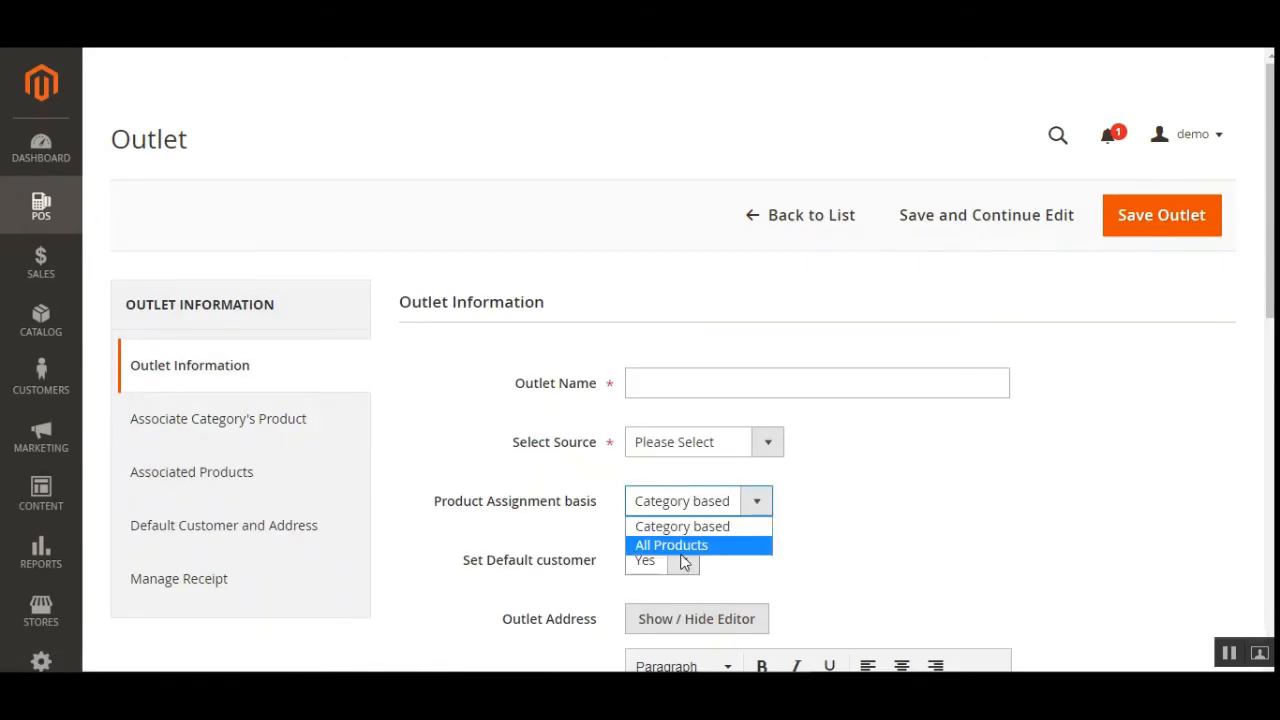
# Step: Review the outlet's Associated Products list and its Default Customer and Address section
pyautogui.click(223, 486)
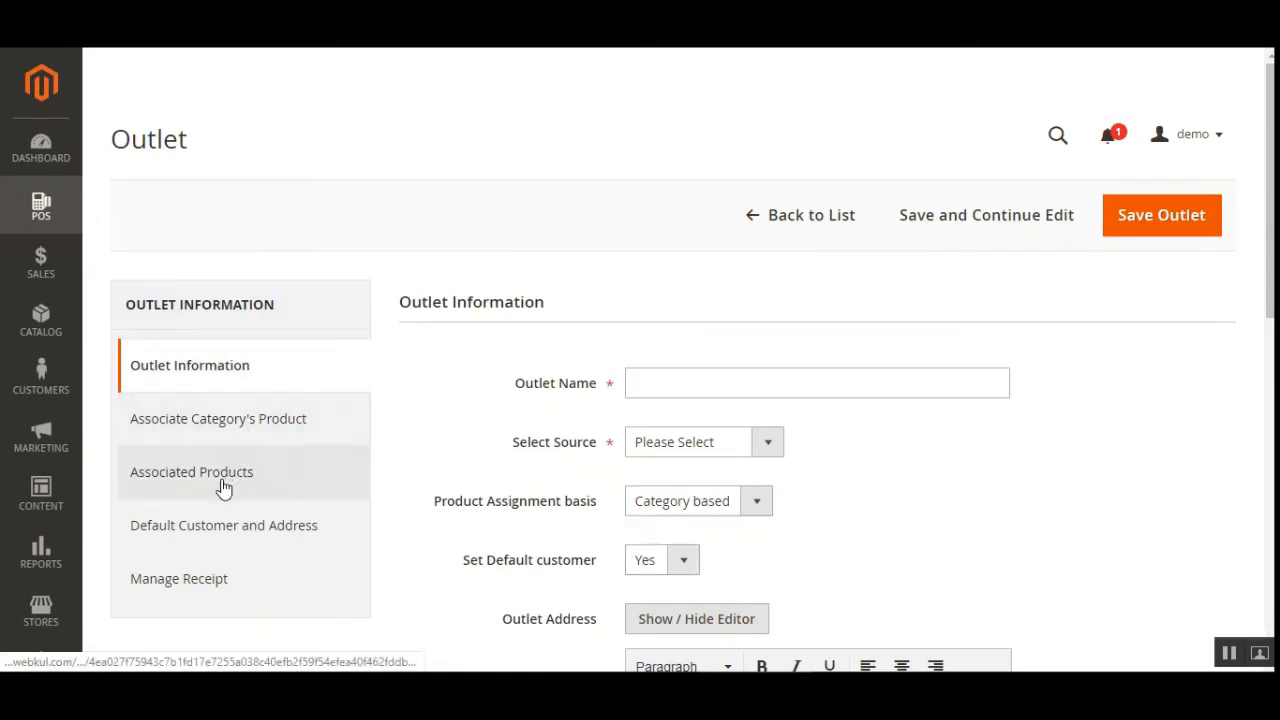
pyautogui.scroll(-3, 574, 534)
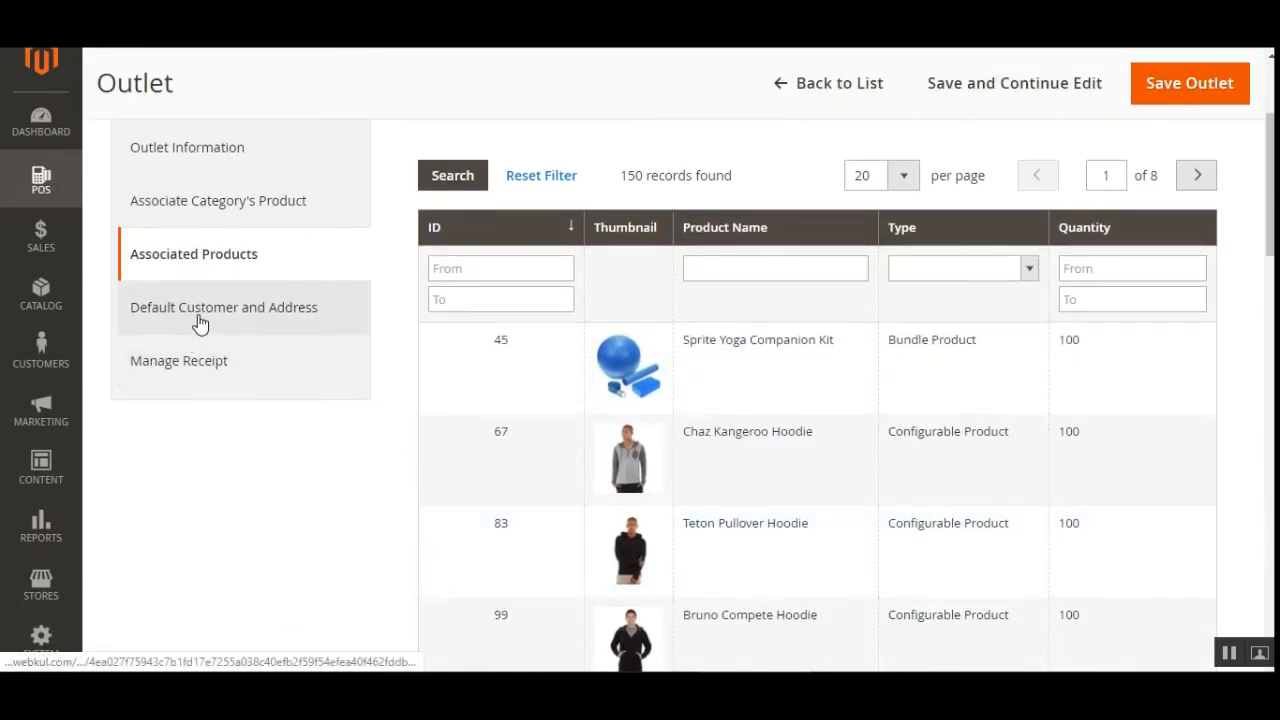
pyautogui.click(280, 318)
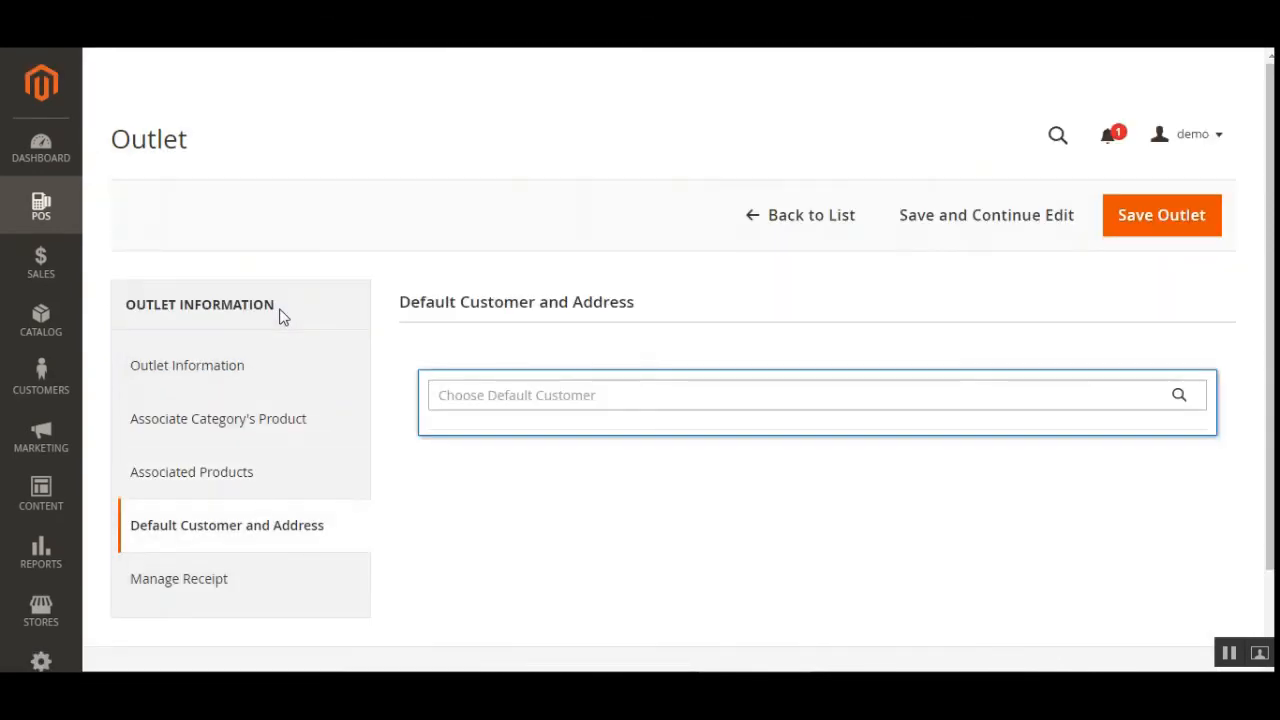
pyautogui.scroll(-2, 594, 452)
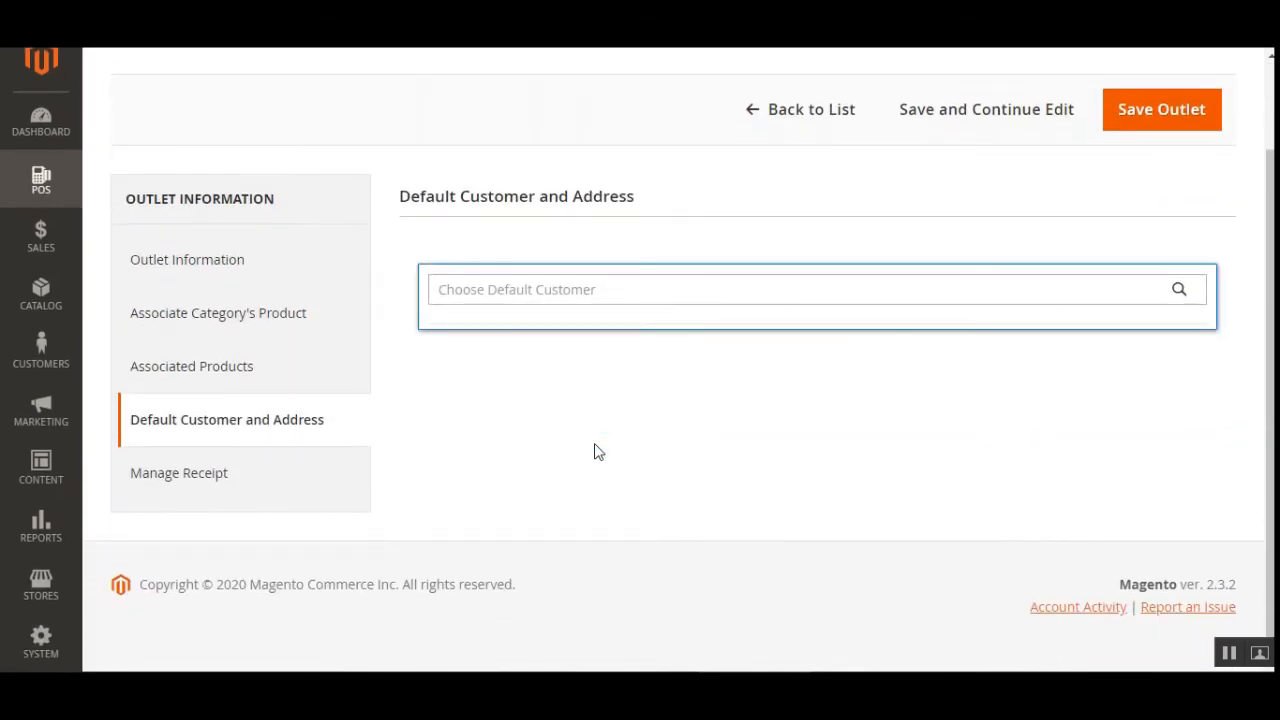
# Step: Examine the outlet's Select Receipt choices and where receipts are managed, and return to the outlet list without saving
pyautogui.click(153, 485)
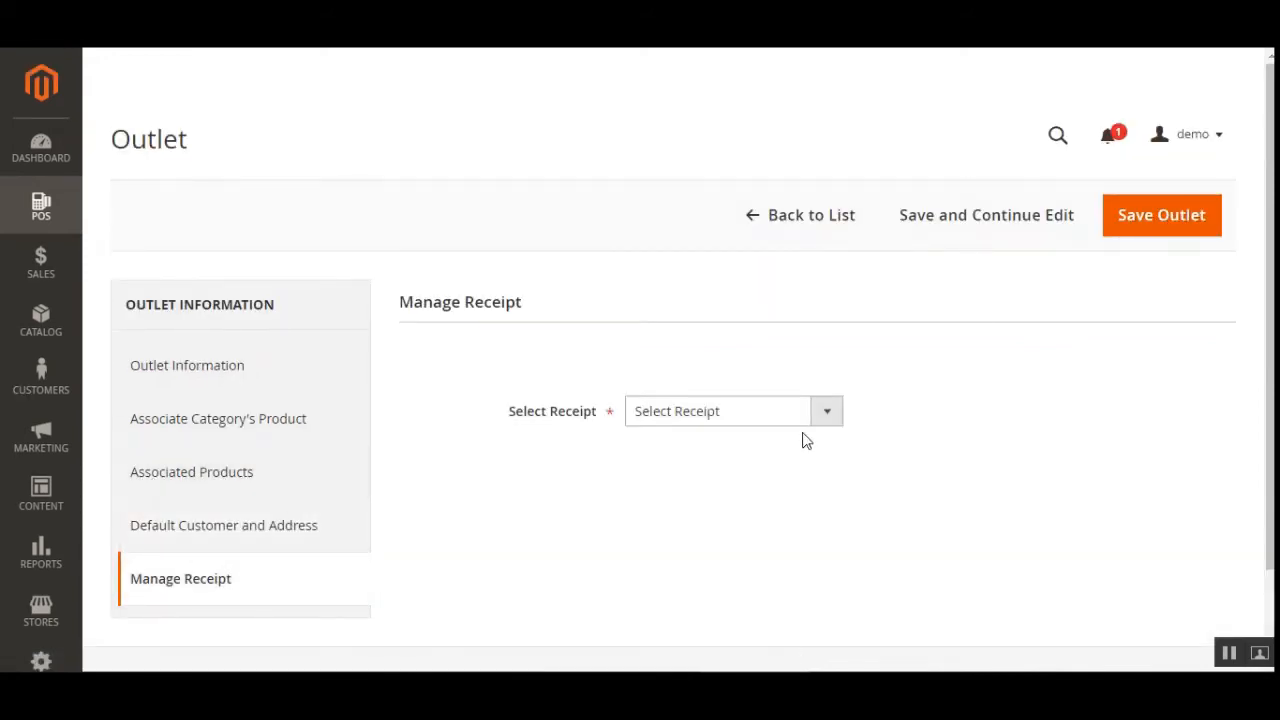
pyautogui.click(826, 420)
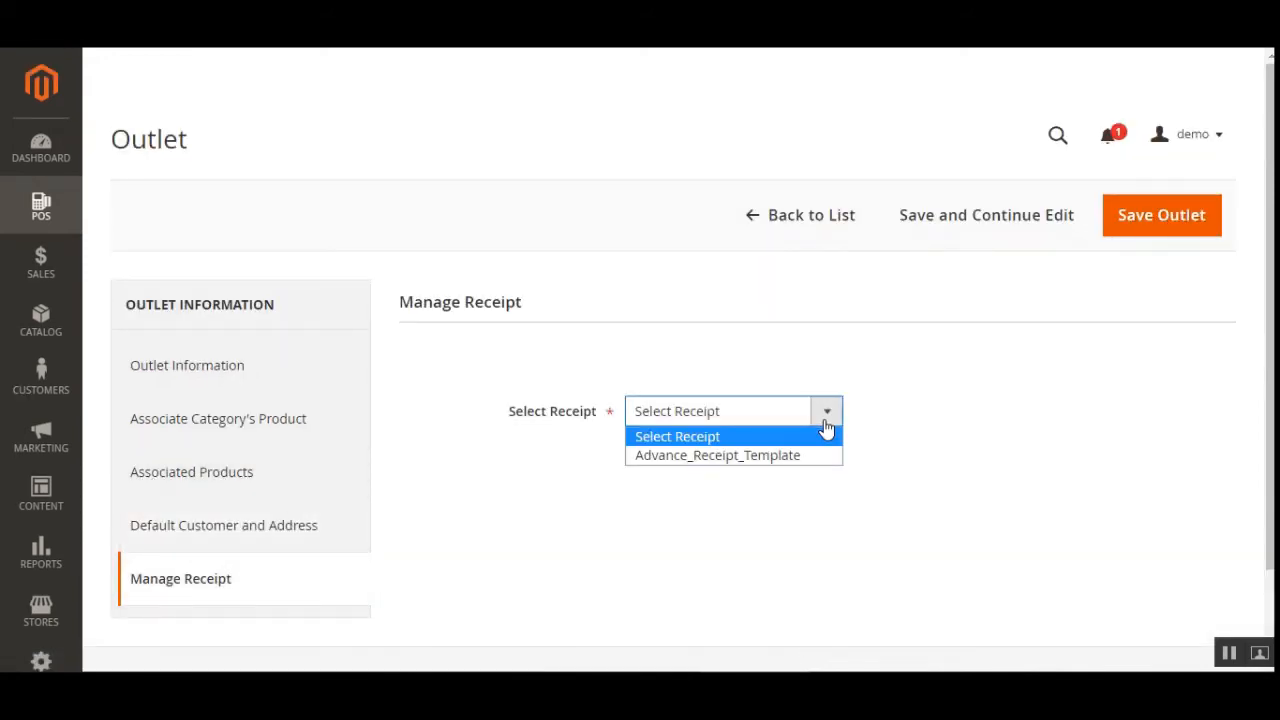
pyautogui.click(34, 206)
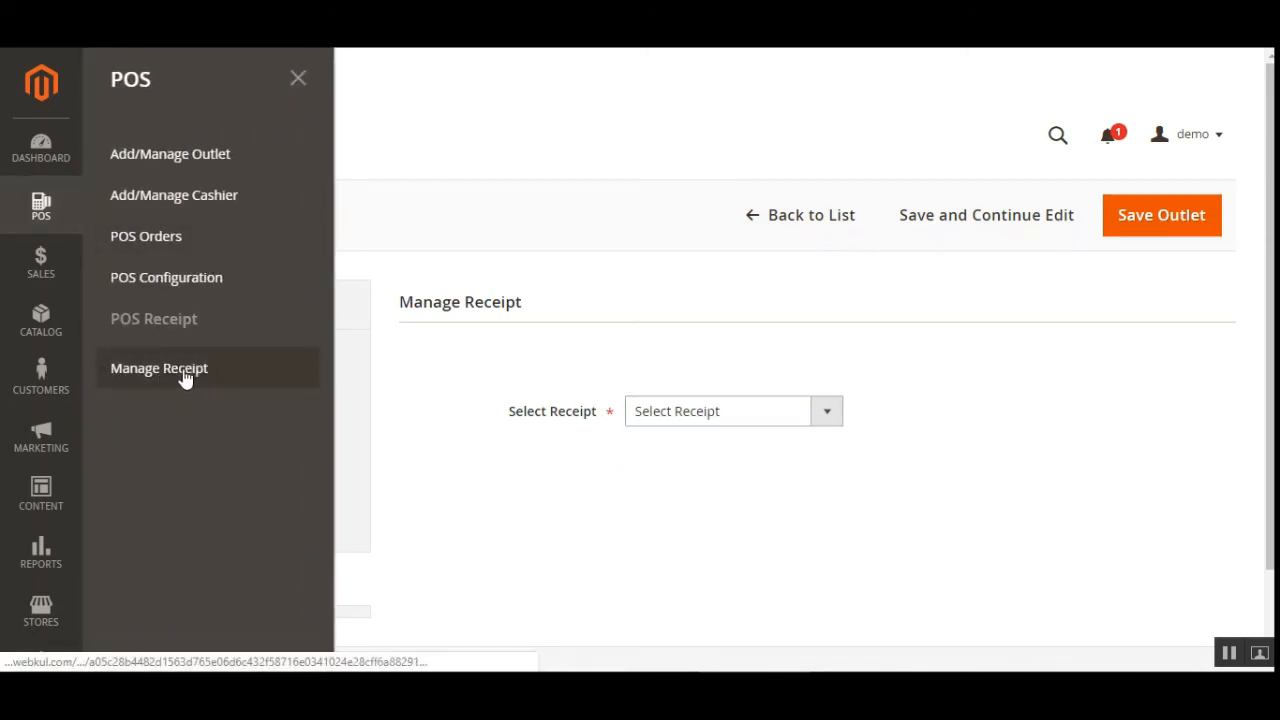
pyautogui.click(690, 492)
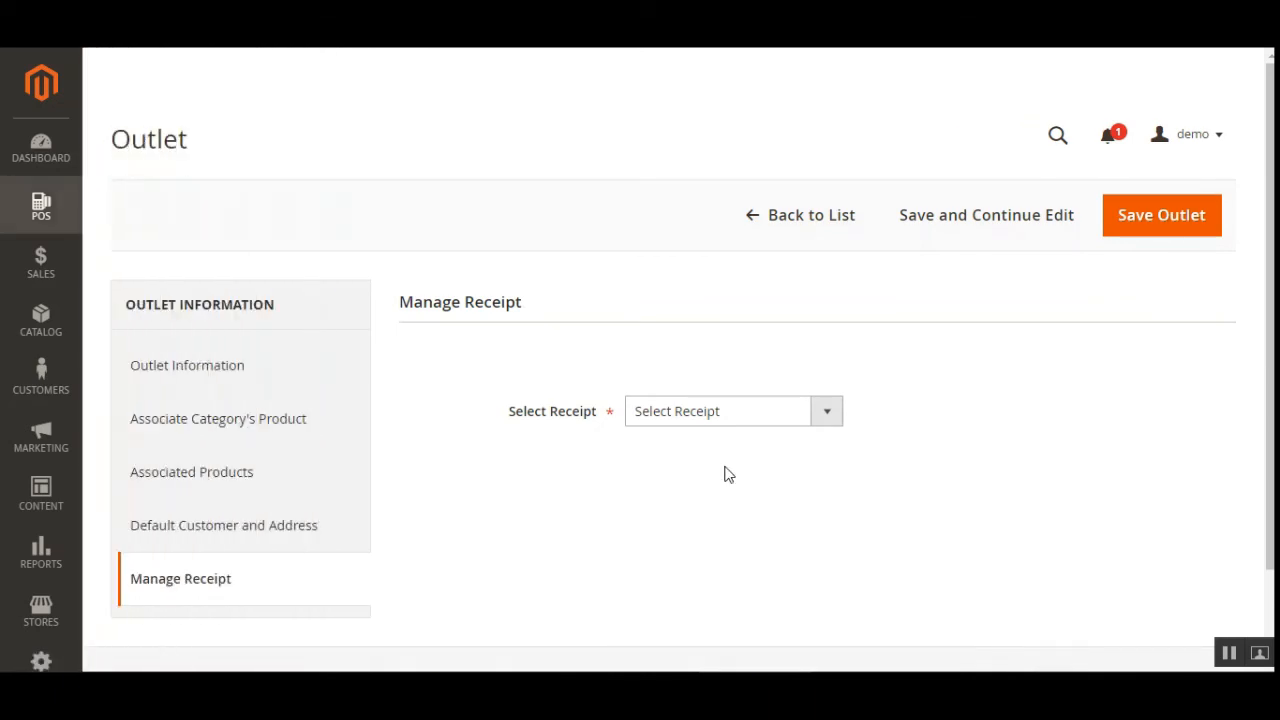
pyautogui.click(829, 414)
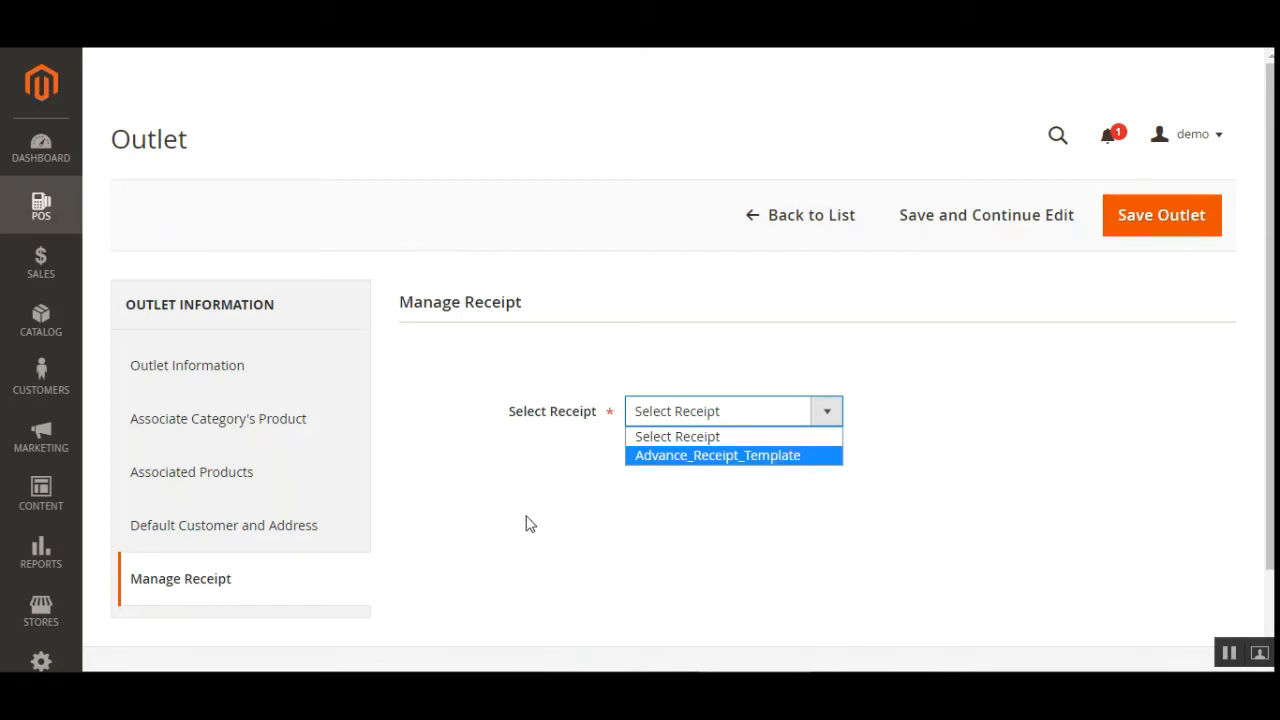
pyautogui.click(444, 533)
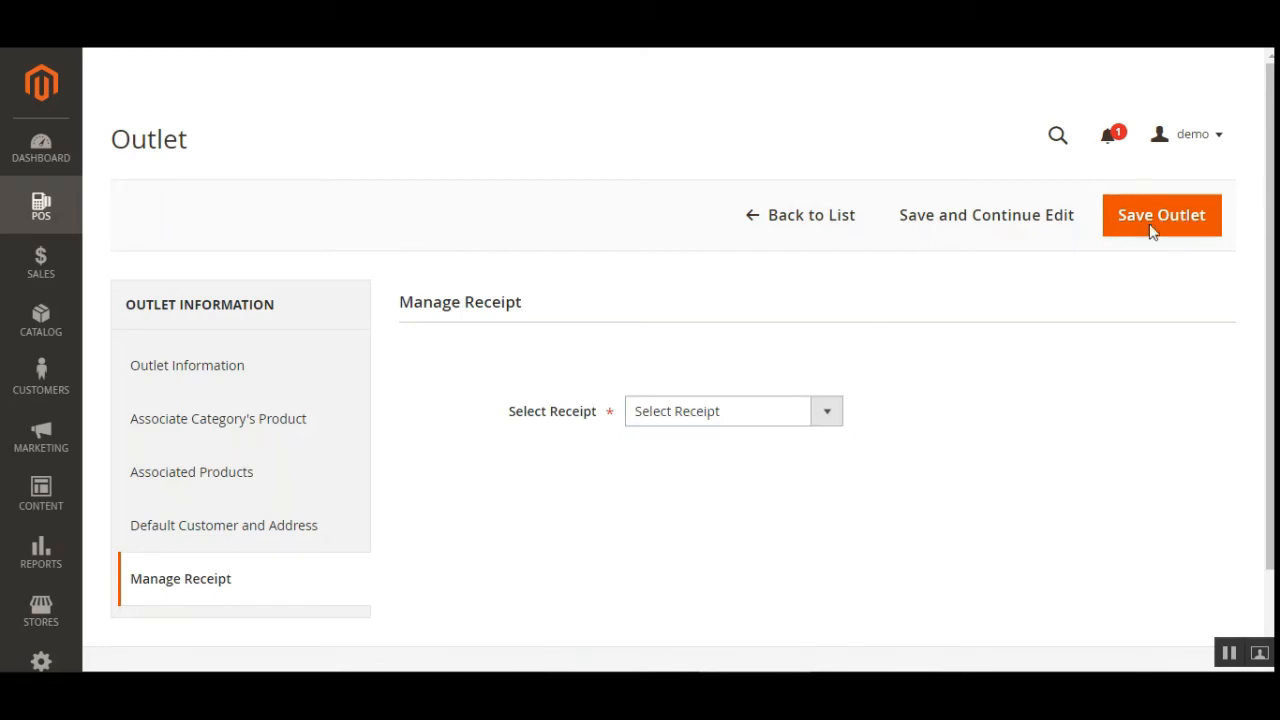
pyautogui.click(756, 218)
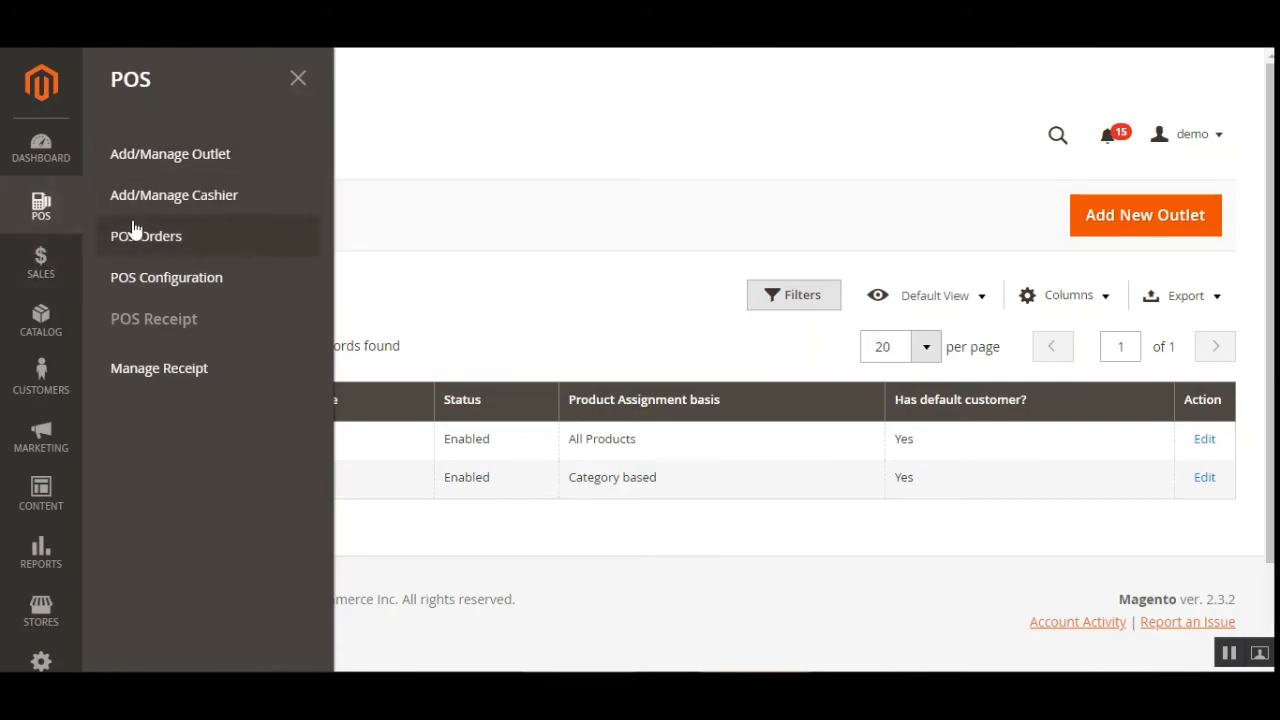
# Step: Open the Add/Manage Cashier page, look over the cashier list and open the form for adding a cashier
pyautogui.click(200, 207)
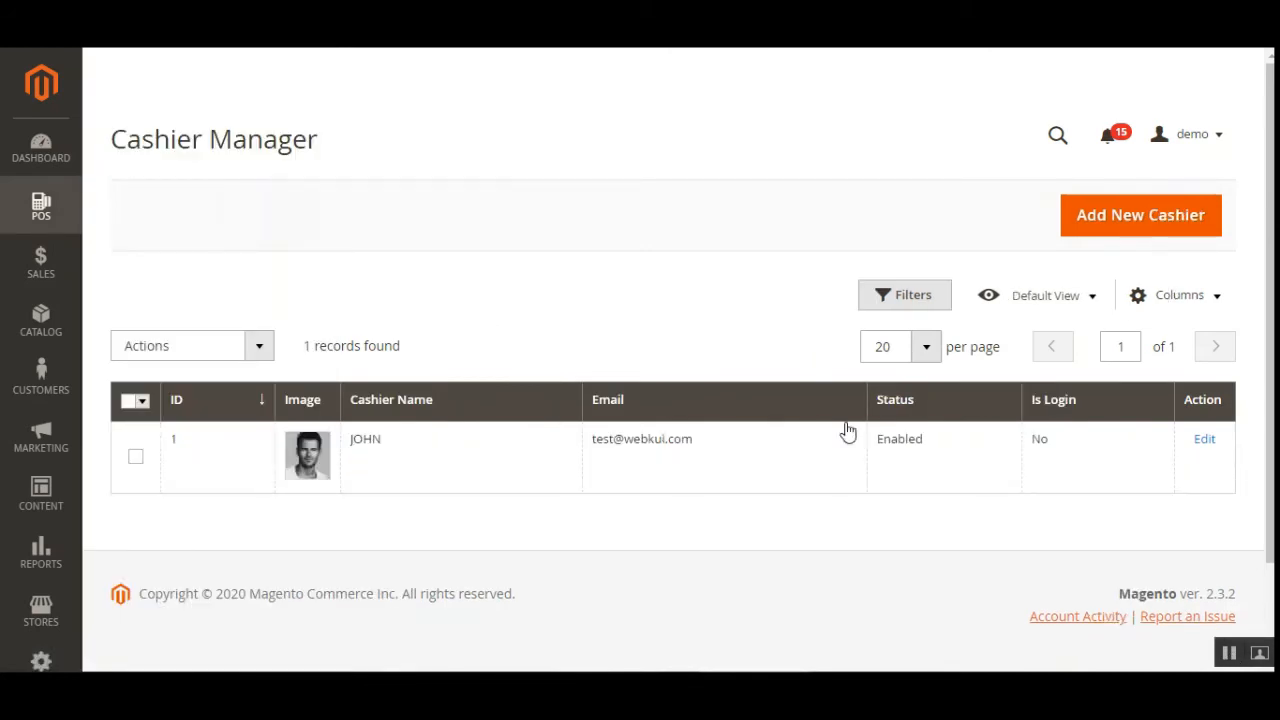
pyautogui.moveTo(1270, 260)
pyautogui.mouseDown()
pyautogui.moveTo(1270, 342)
pyautogui.moveTo(1270, 258)
pyautogui.mouseUp()
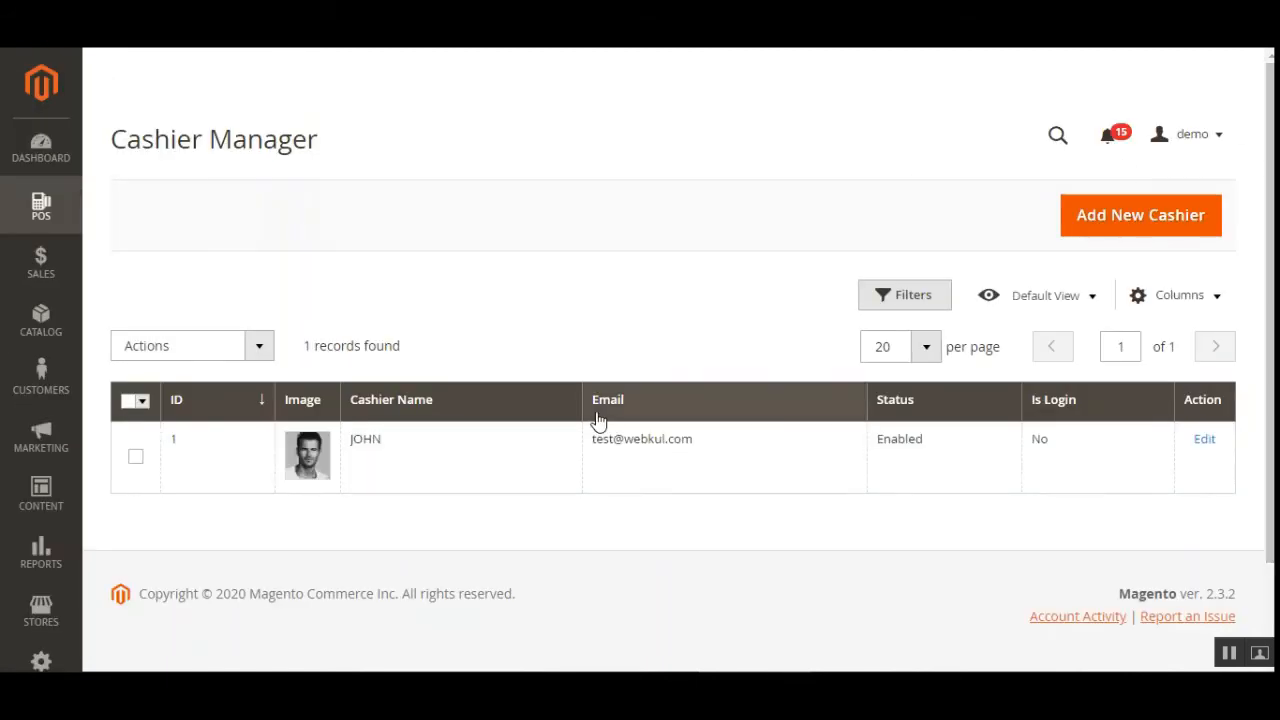
pyautogui.click(1120, 222)
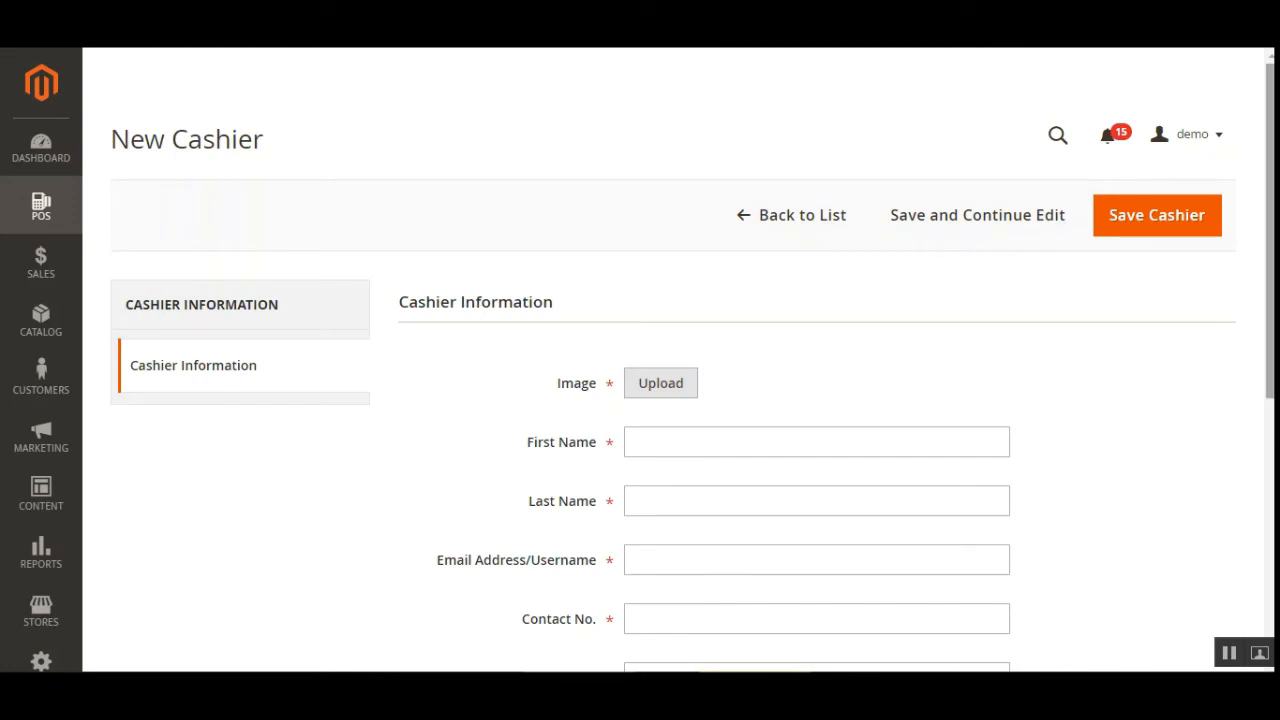
# Step: Review the new cashier's information fields, from Image and names through Password and Sort Order to Outlet and Status
pyautogui.scroll(-1, 477, 312)
pyautogui.moveTo(1270, 275); pyautogui.dragTo(1270, 294)
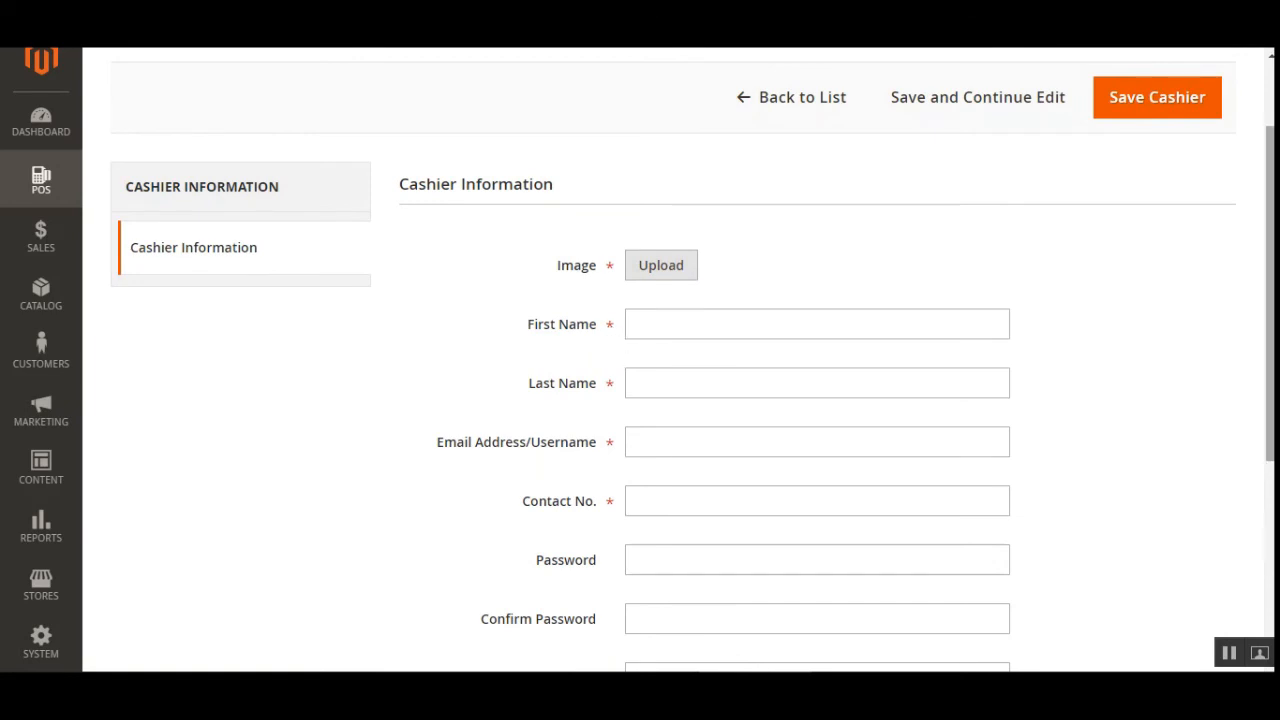
pyautogui.scroll(-3, 693, 394)
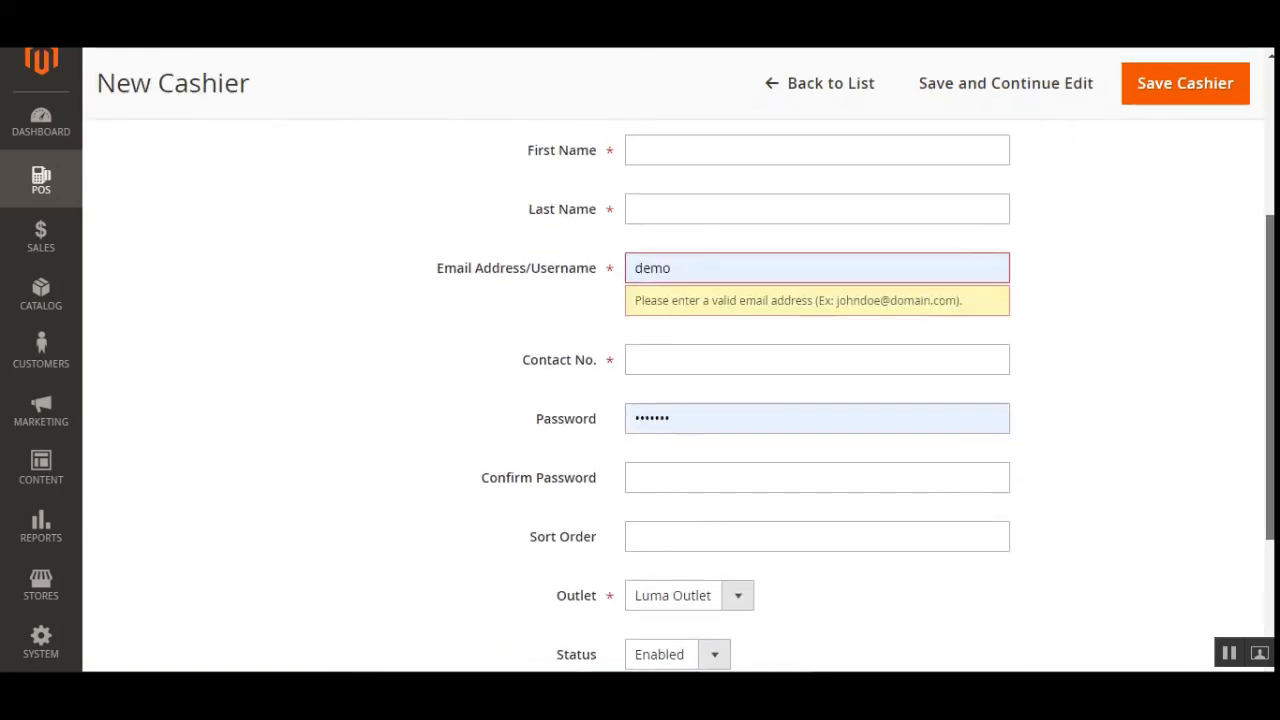
pyautogui.scroll(-2, 680, 395)
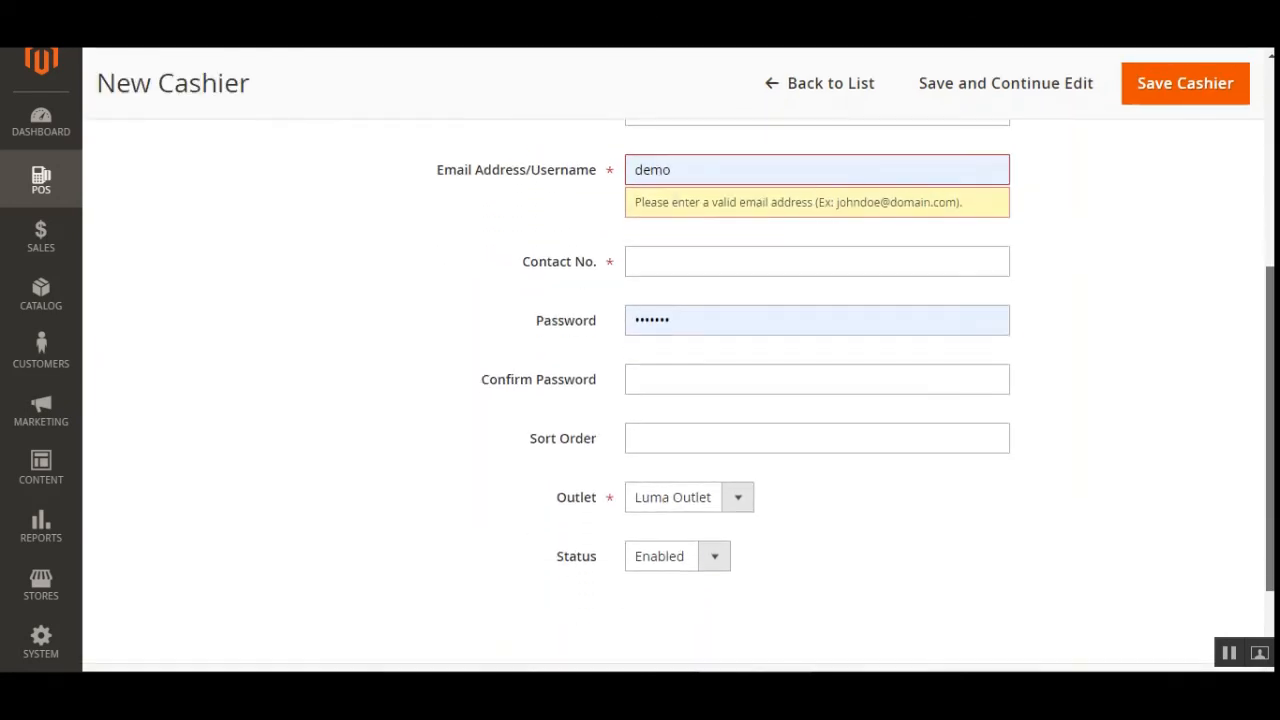
pyautogui.moveTo(1270, 430); pyautogui.dragTo(1270, 451)
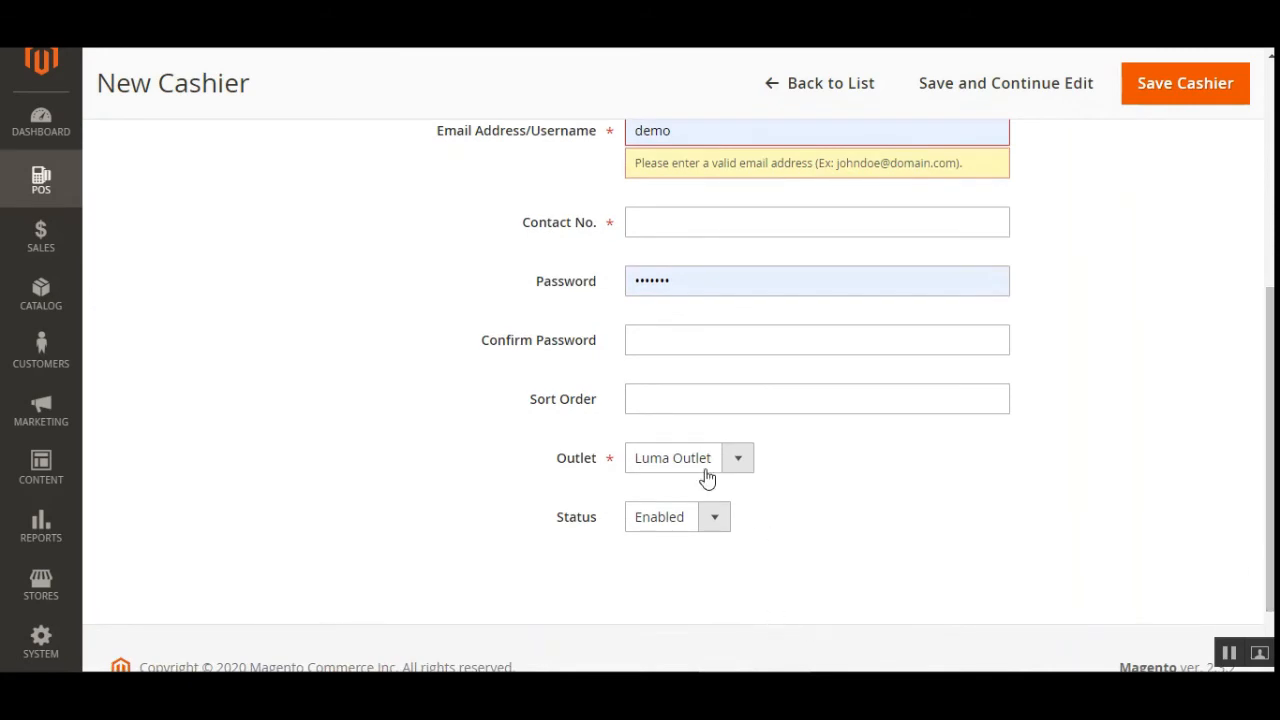
# Step: Examine the outlets available for the new cashier, and return to the cashier list without saving
pyautogui.click(738, 462)
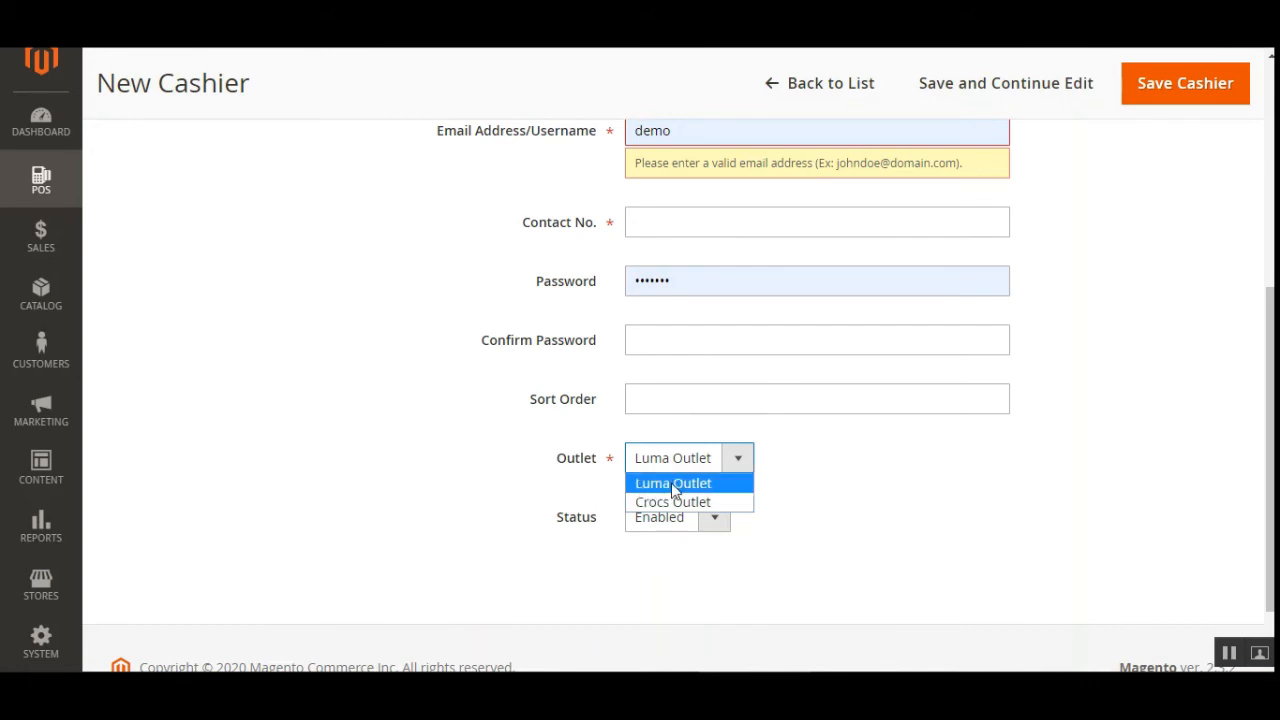
pyautogui.click(510, 484)
pyautogui.click(748, 464)
pyautogui.click(362, 523)
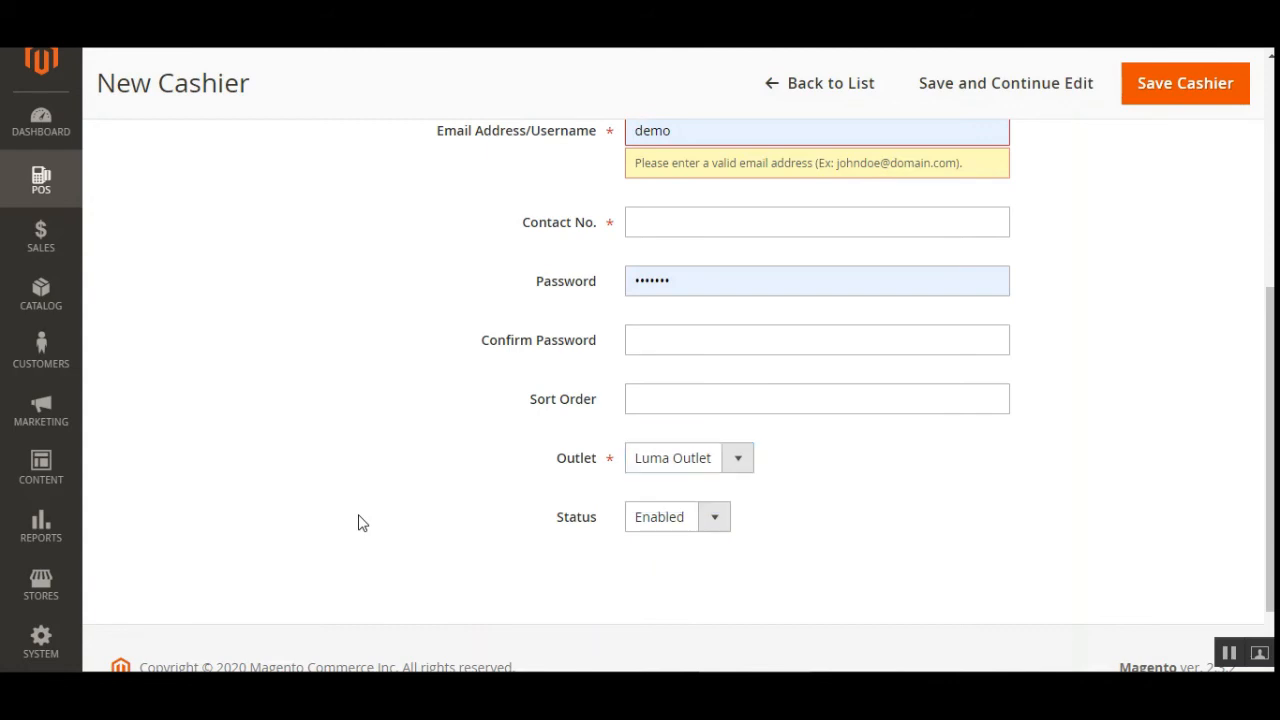
pyautogui.scroll(5, 362, 523)
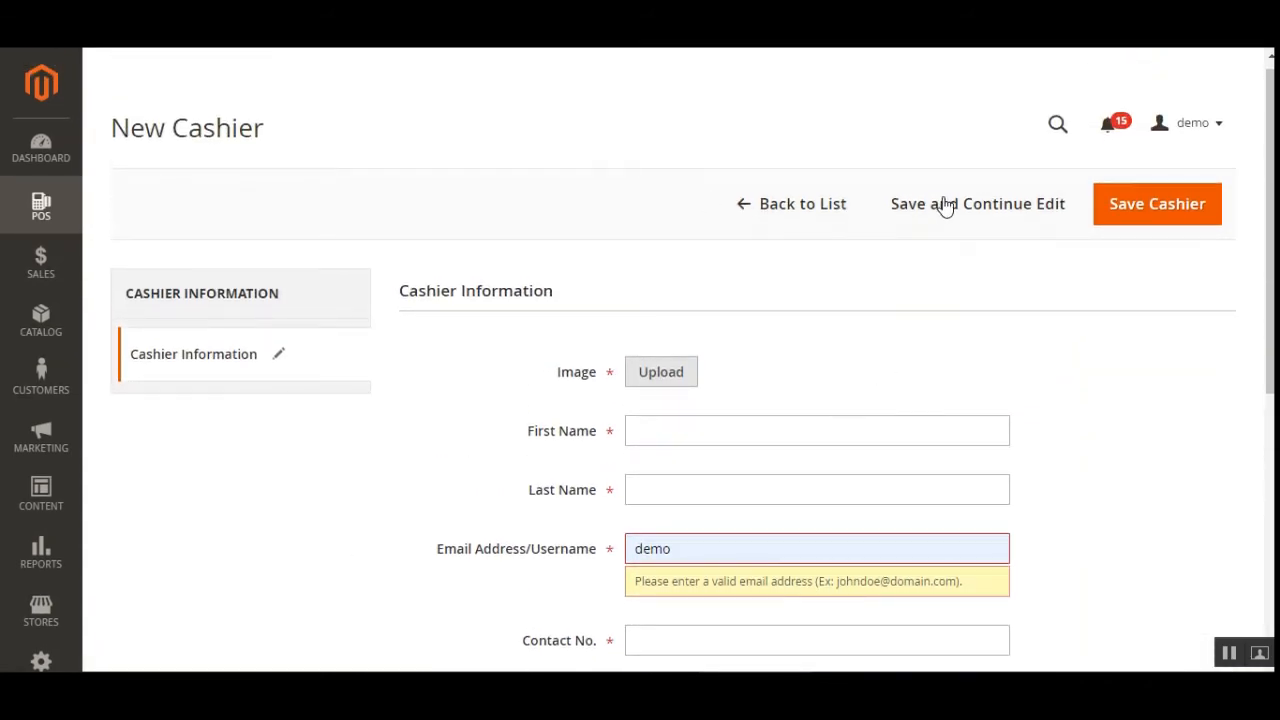
pyautogui.click(748, 214)
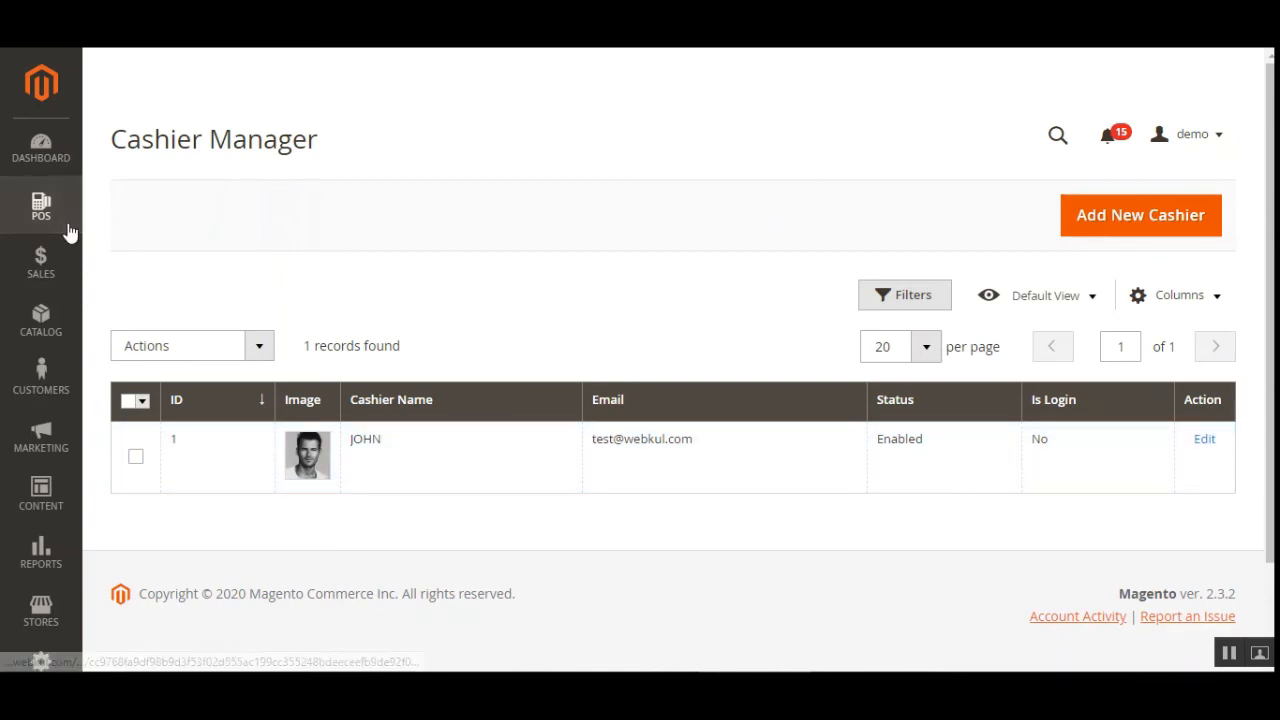
# Step: Open the POS Orders page in a new browser tab while staying on the Cashier Manager page
pyautogui.click(38, 205)
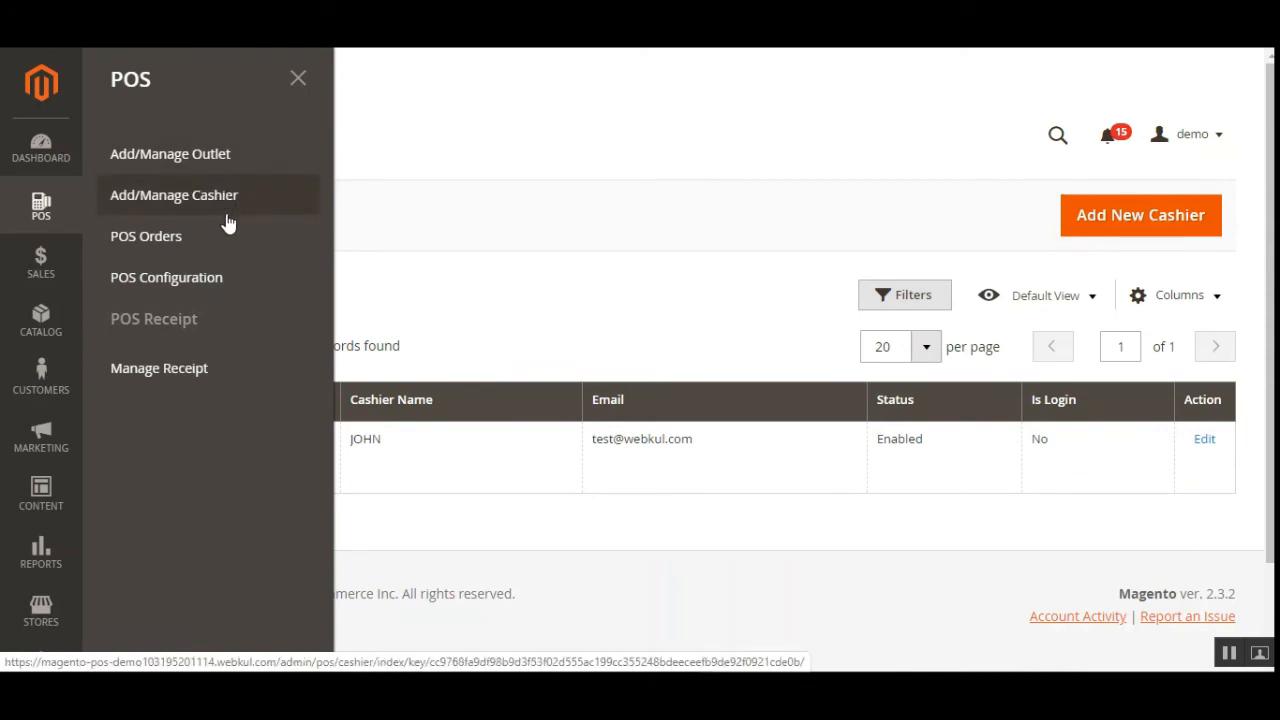
pyautogui.rightClick(208, 247)
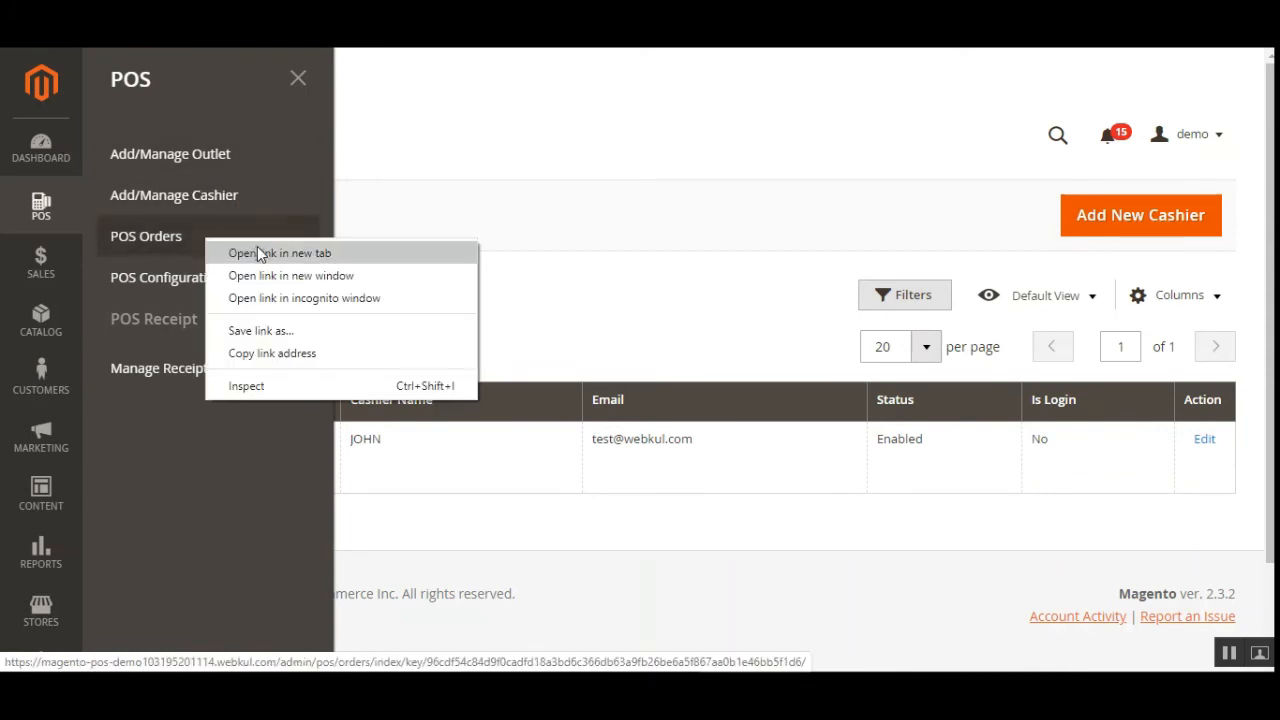
pyautogui.click(232, 251)
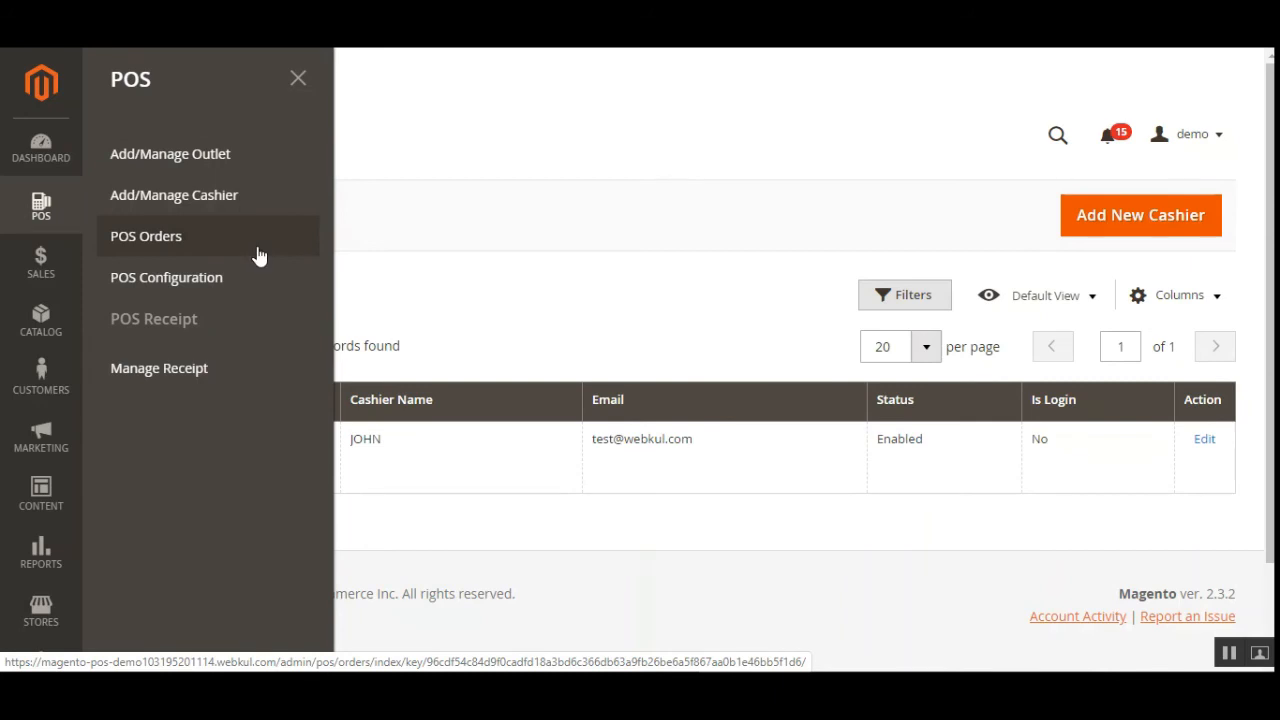
pyautogui.click(530, 201)
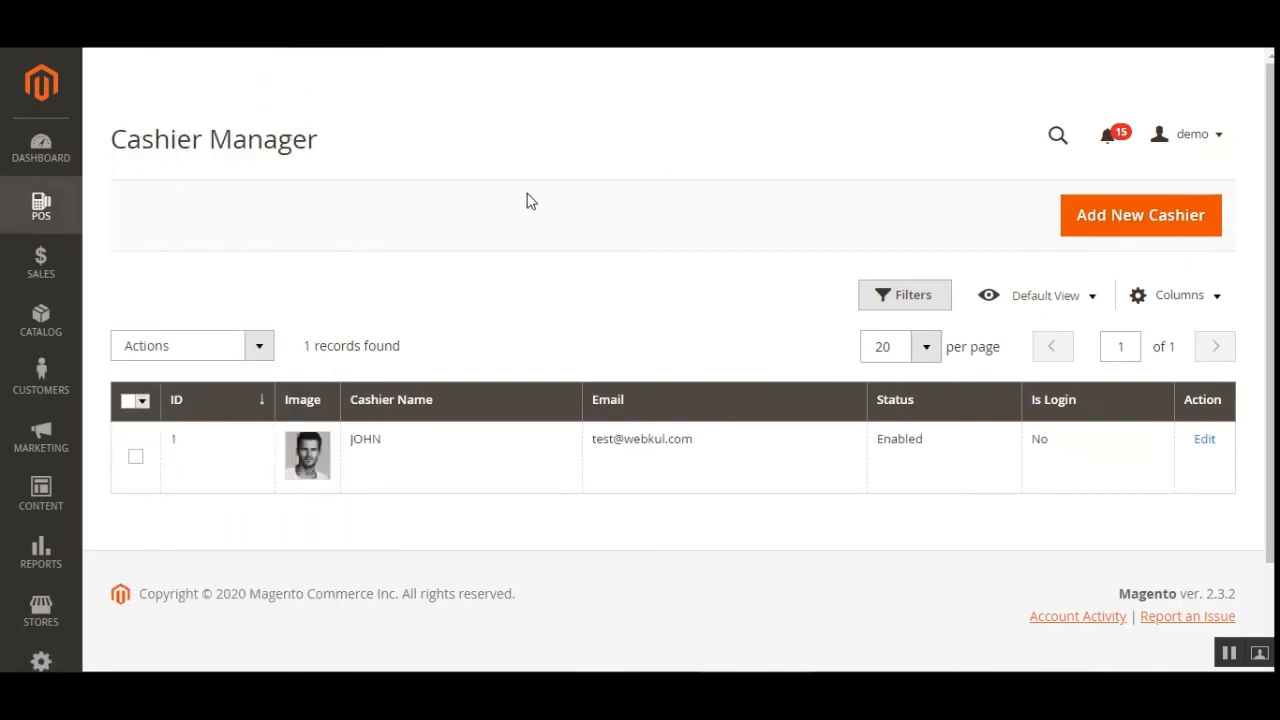
# Step: Examine the cashier list's bulk actions and its filters, including the choices for Status and Is Login
pyautogui.click(238, 350)
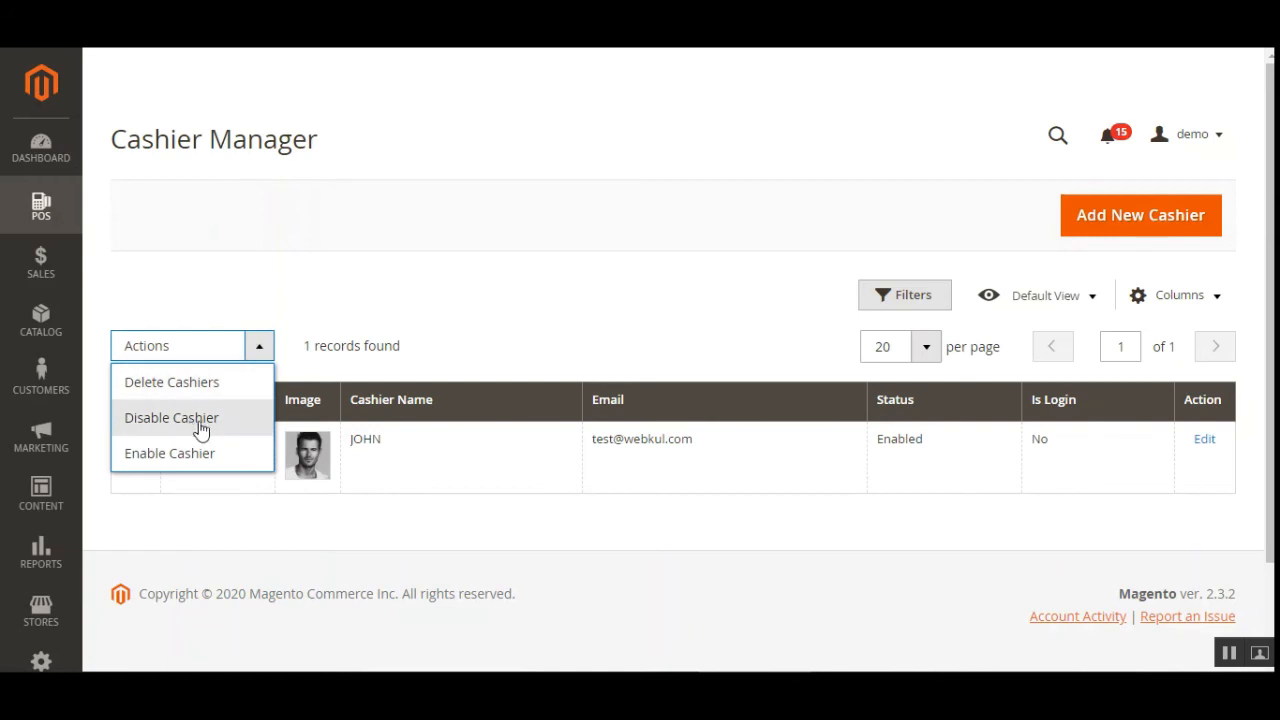
pyautogui.click(610, 278)
pyautogui.click(918, 302)
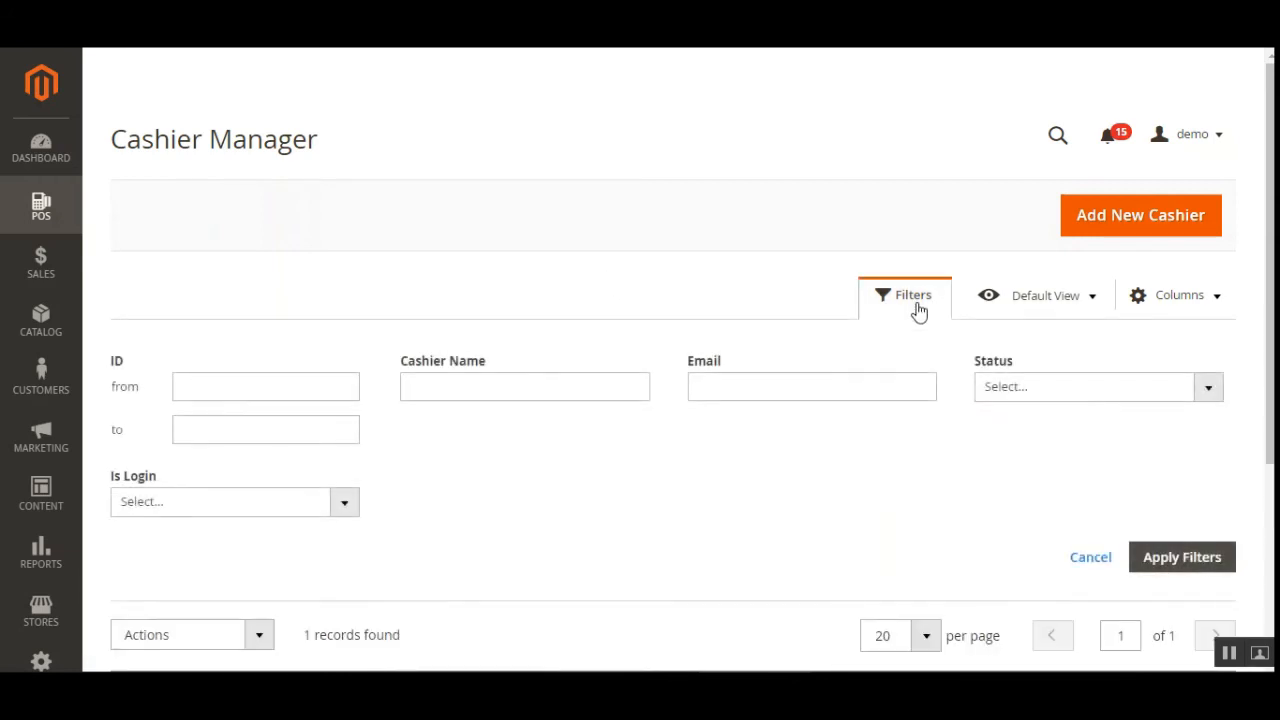
pyautogui.scroll(-3, 586, 452)
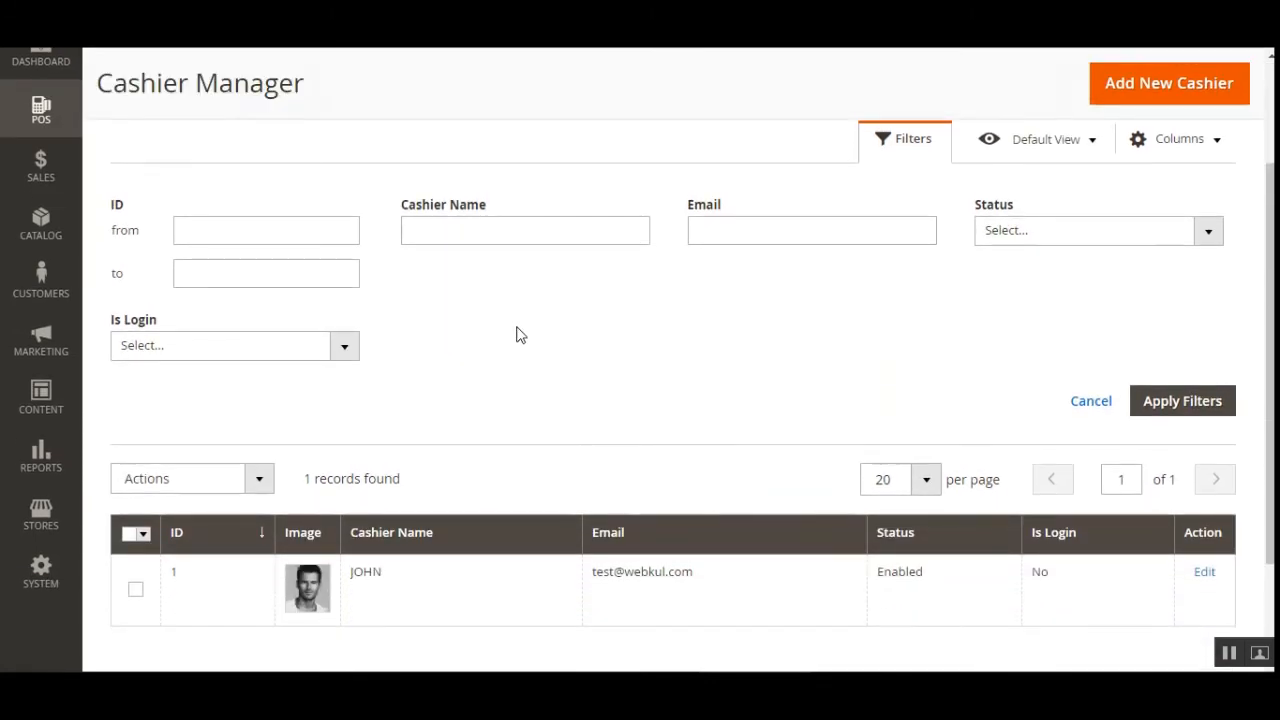
pyautogui.click(1104, 233)
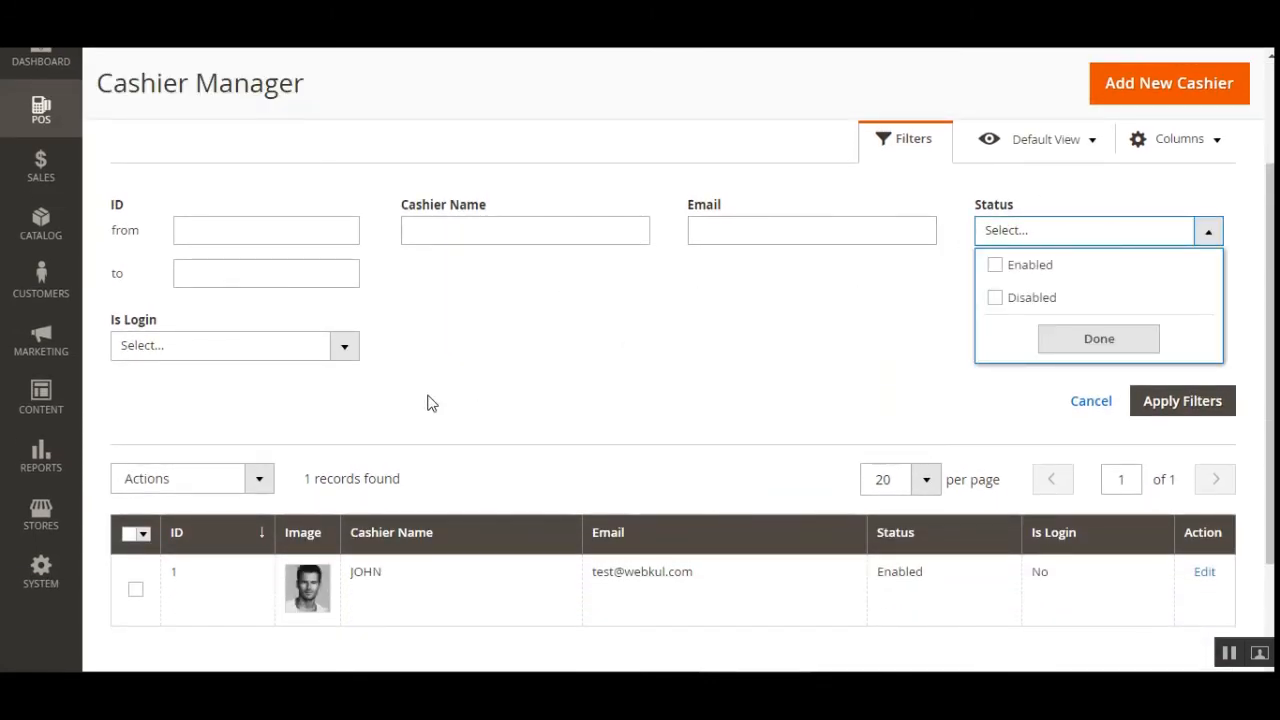
pyautogui.click(370, 372)
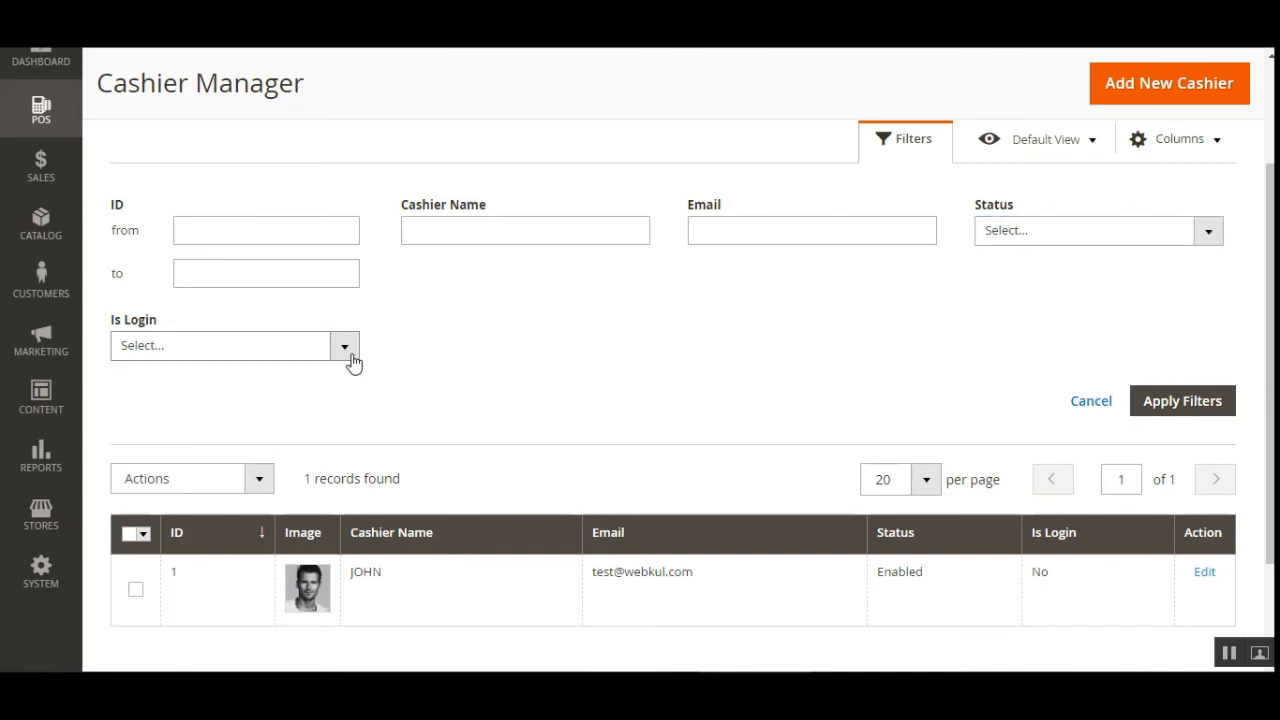
pyautogui.click(345, 347)
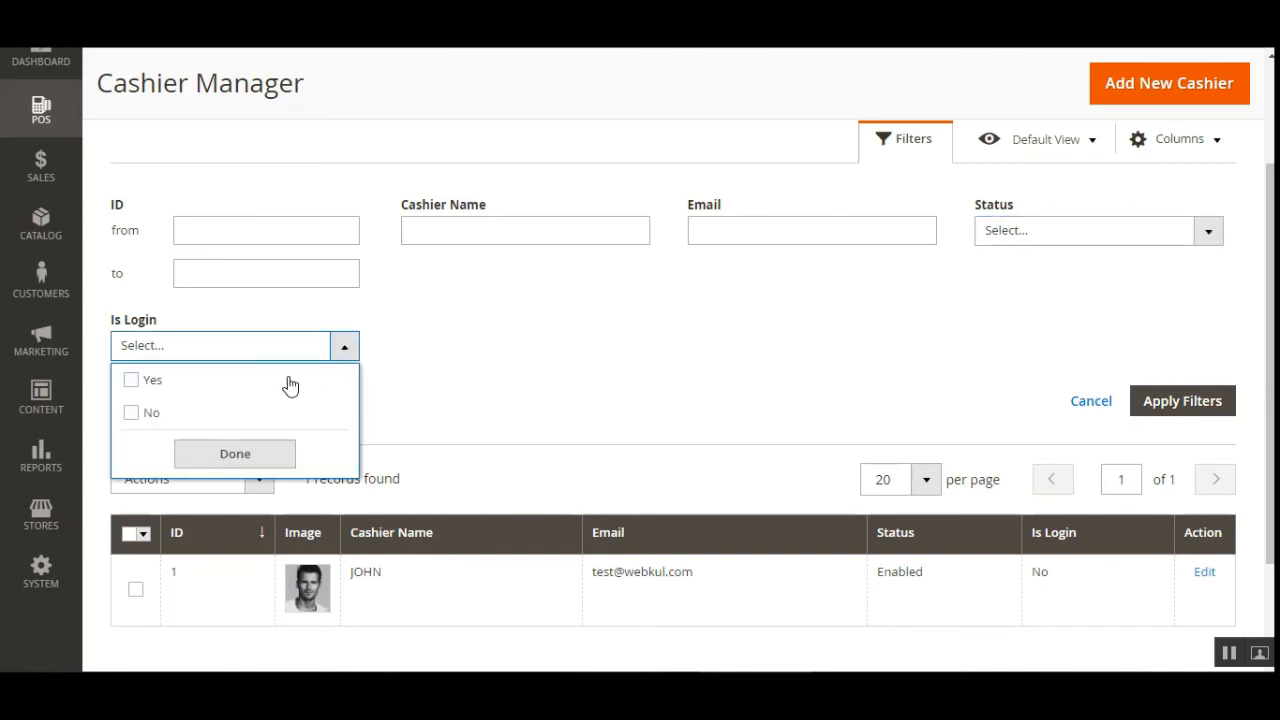
pyautogui.click(558, 347)
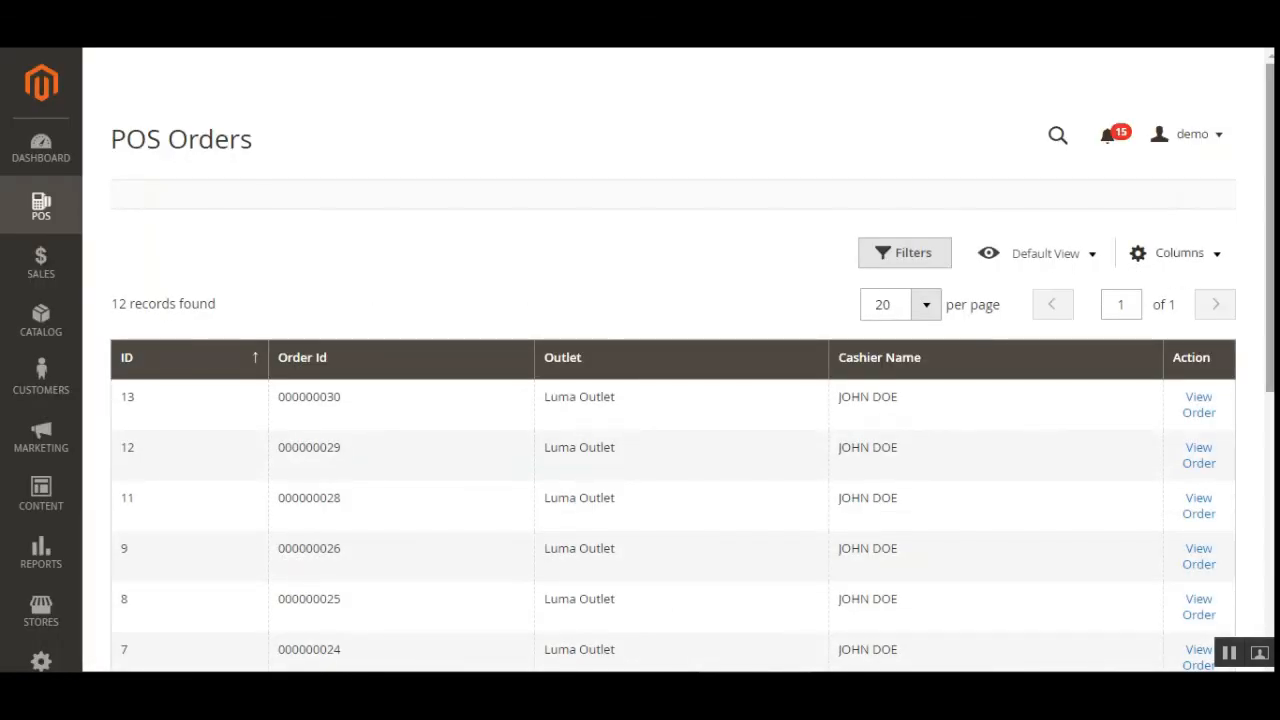
# Step: Look through the POS Orders list and open the newest order's details in a new browser tab
pyautogui.moveTo(1270, 250); pyautogui.dragTo(1270, 310)
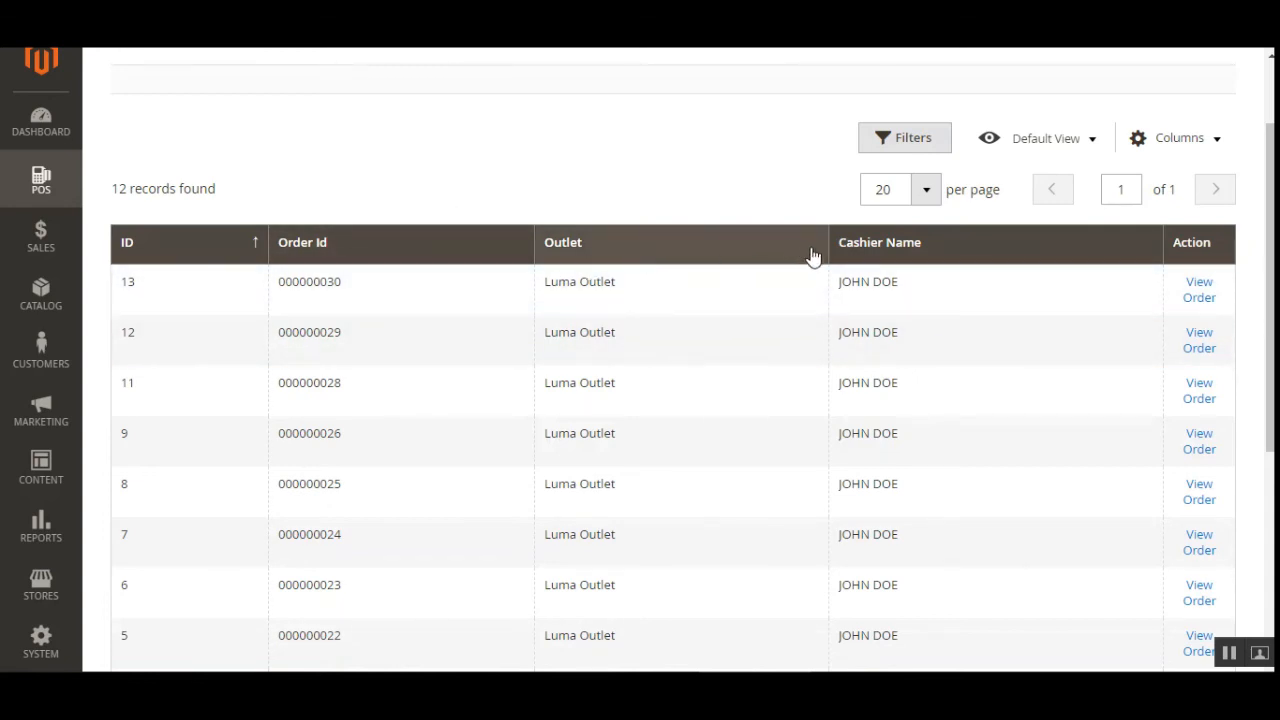
pyautogui.scroll(-3, 597, 374)
pyautogui.scroll(4, 597, 374)
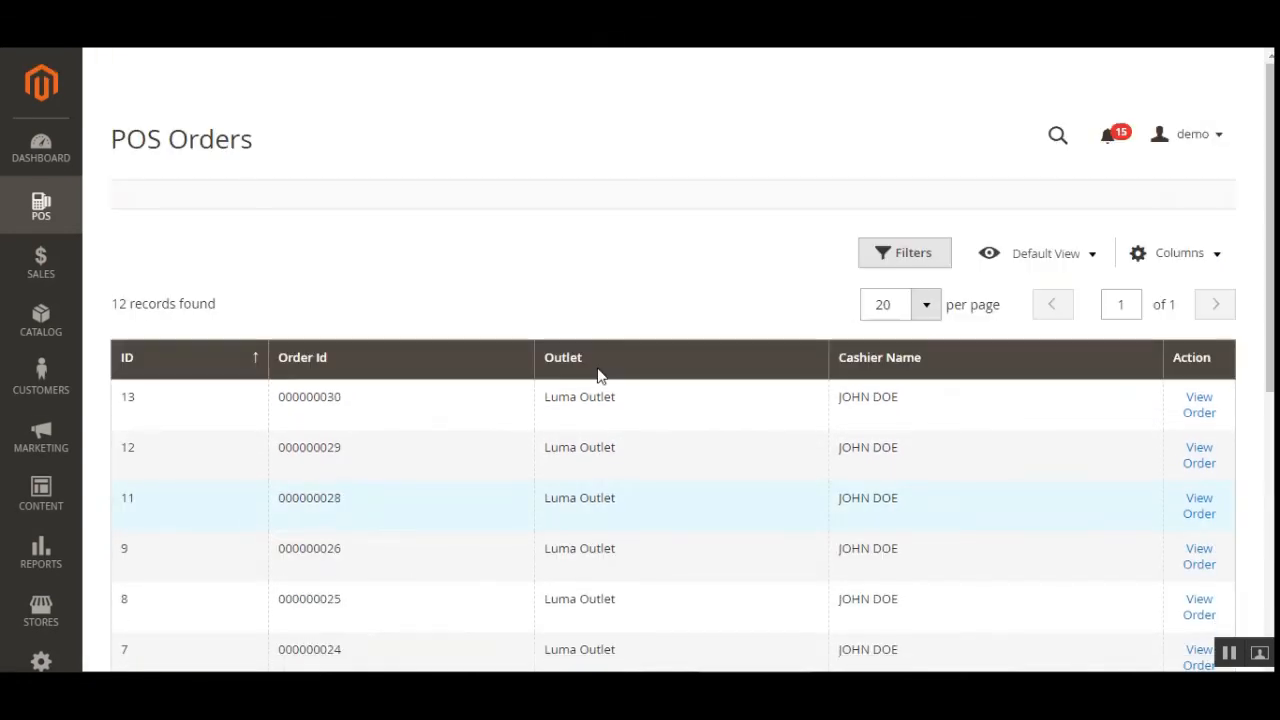
pyautogui.scroll(-2, 597, 374)
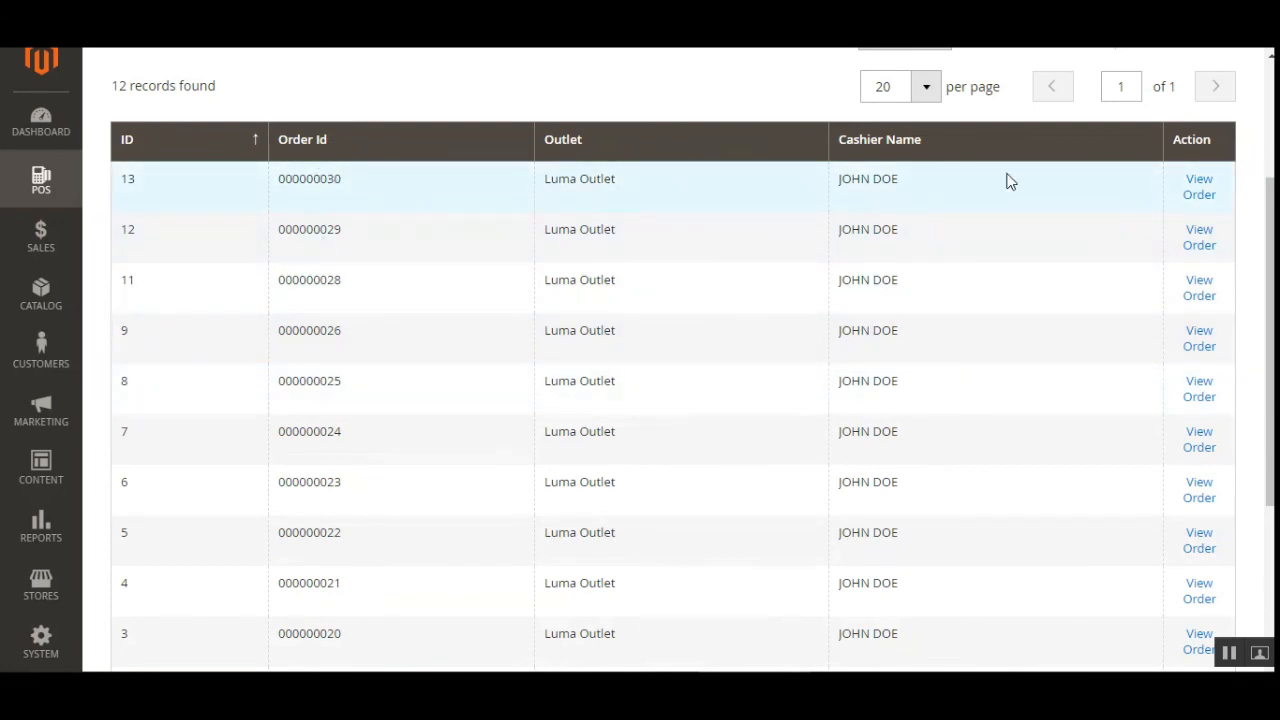
pyautogui.rightClick(1199, 185)
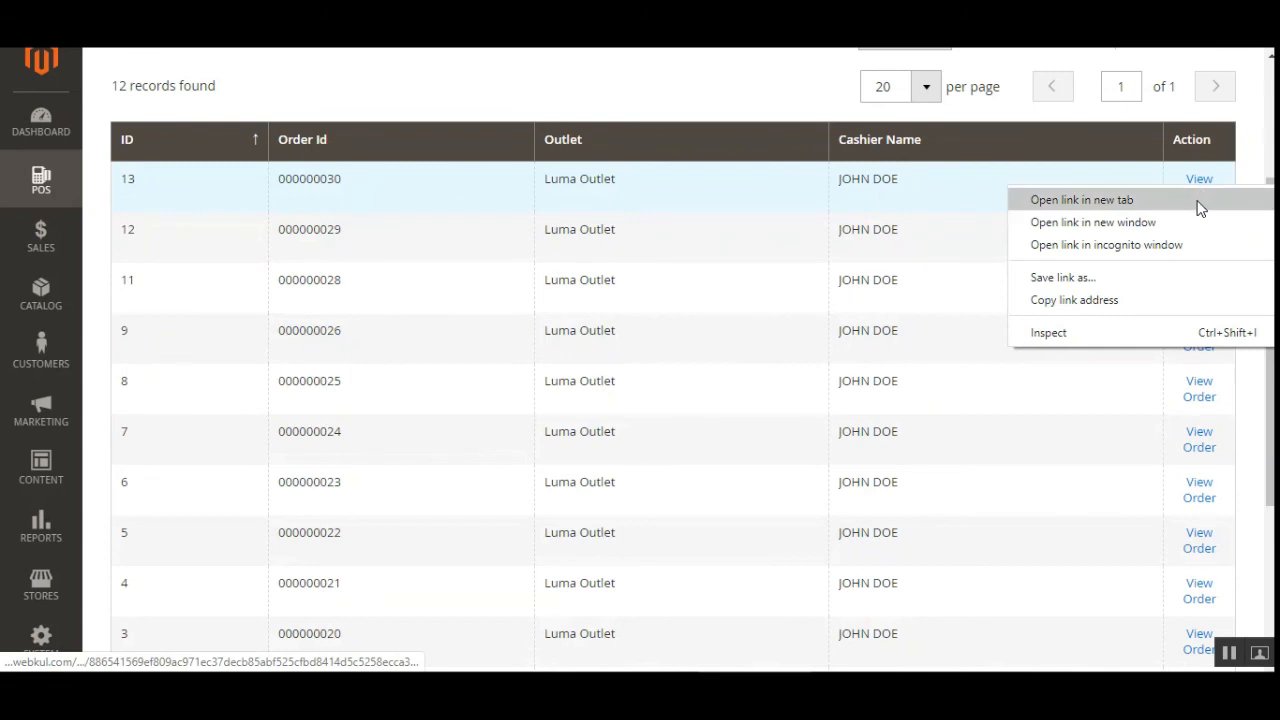
pyautogui.click(1196, 201)
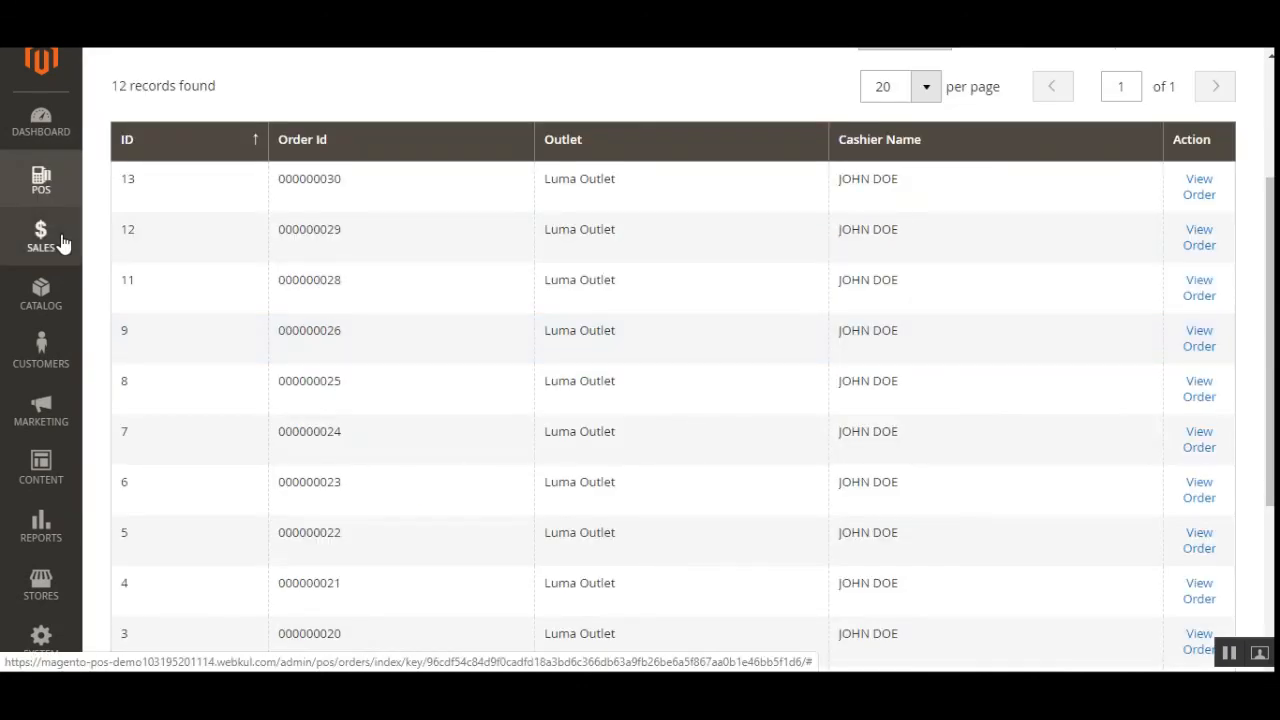
# Step: Go to the catalog's Products page, select the Joust Duffle Bag and open it for editing
pyautogui.click(41, 237)
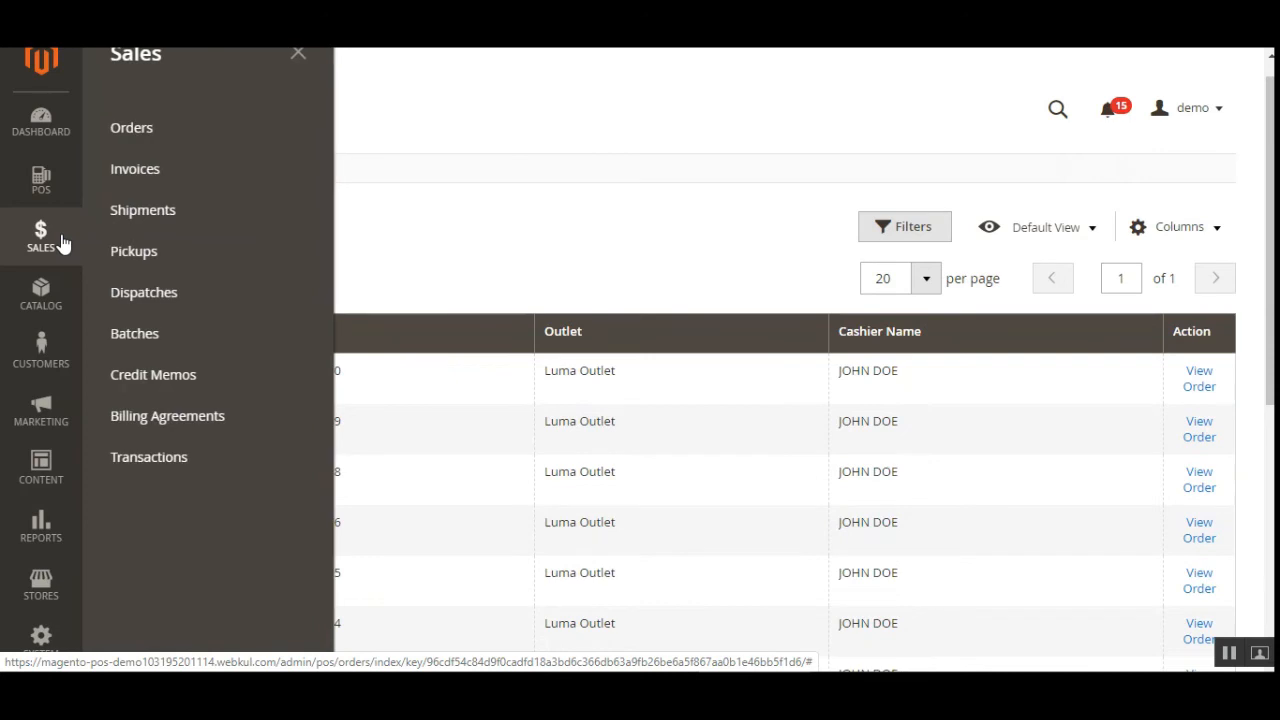
pyautogui.click(53, 300)
pyautogui.click(160, 129)
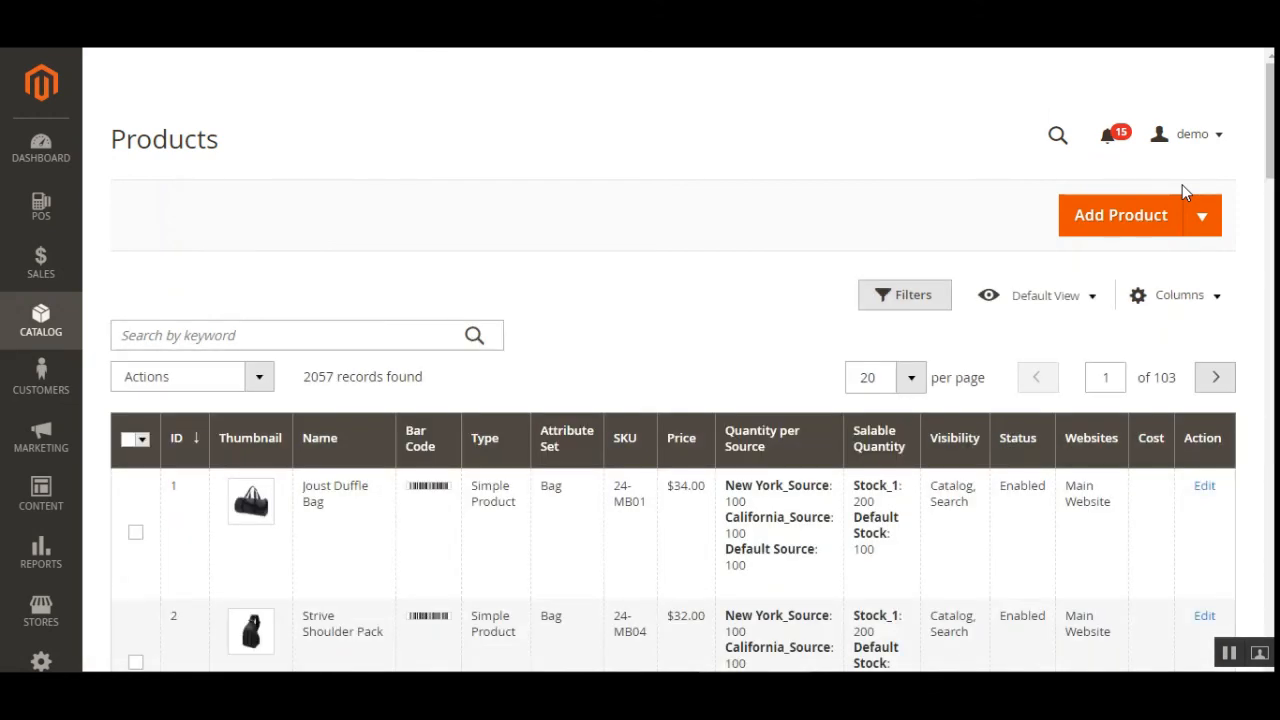
pyautogui.click(136, 534)
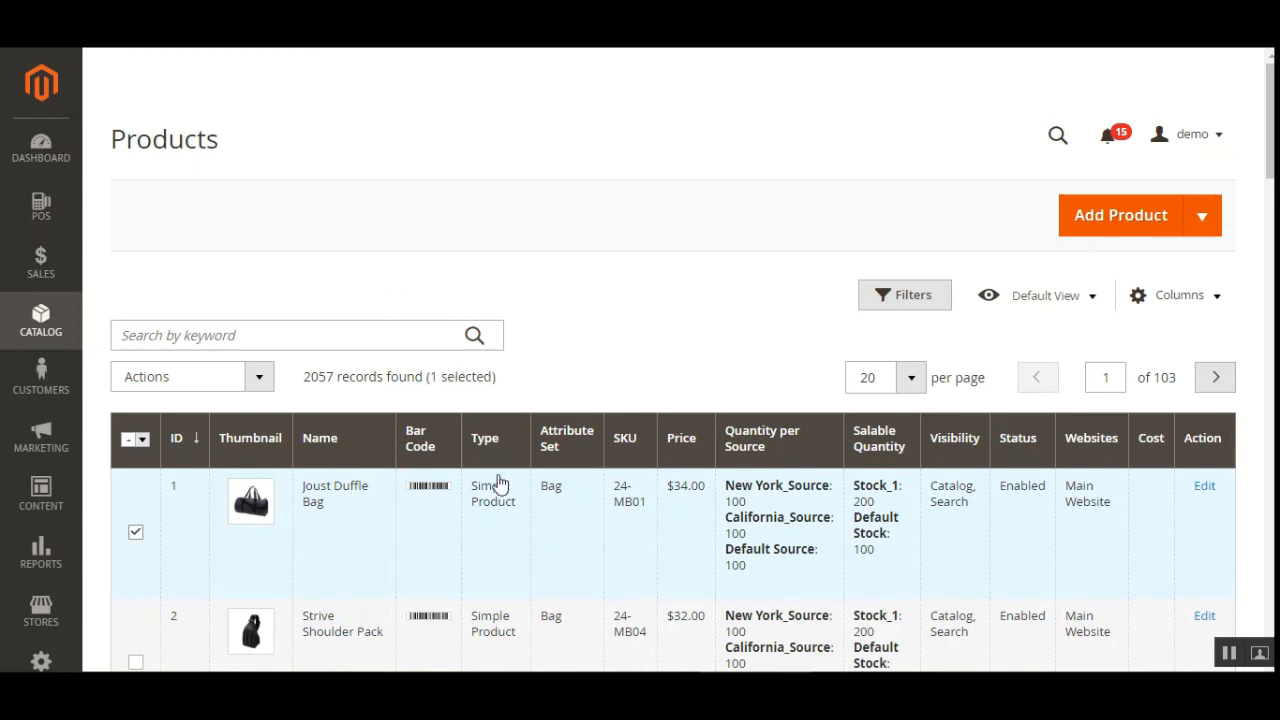
pyautogui.click(1203, 489)
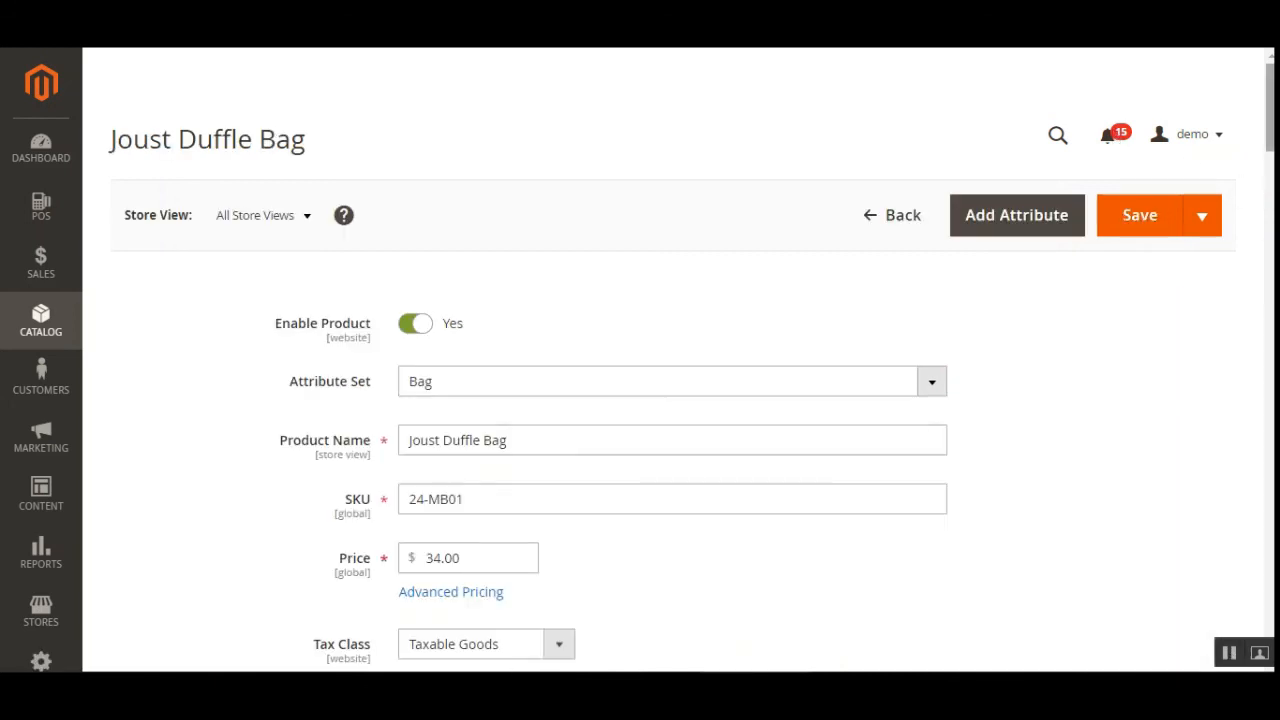
# Step: Examine the product's Sources section, covering its assigned sources, quantities and the Source Item Status options for New York_Source
pyautogui.moveTo(1270, 137); pyautogui.dragTo(1216, 453)
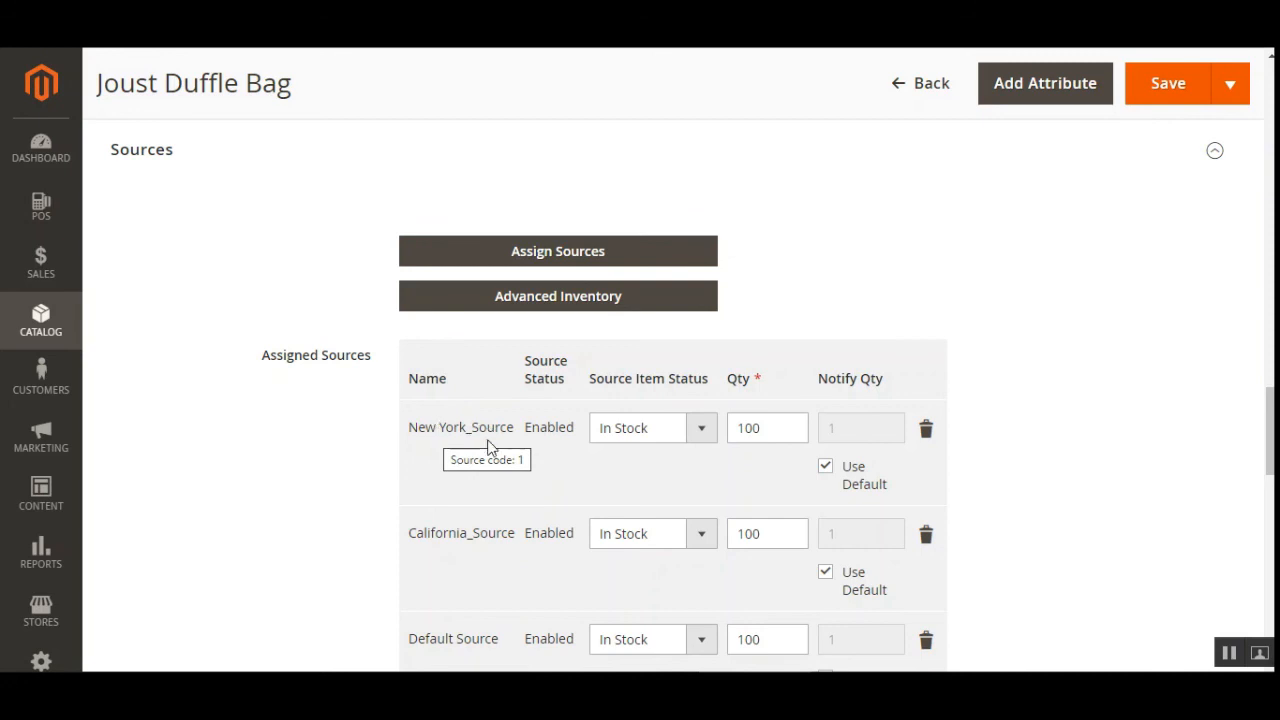
pyautogui.scroll(-2, 491, 541)
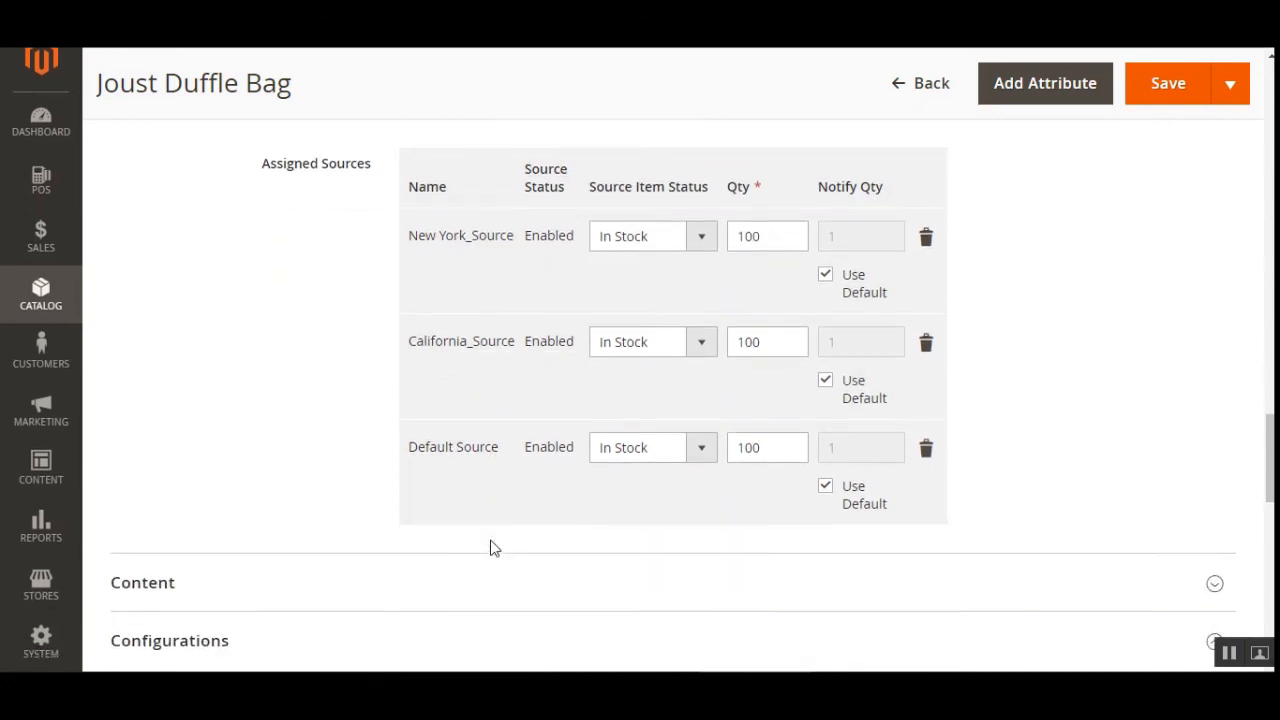
pyautogui.scroll(1, 489, 546)
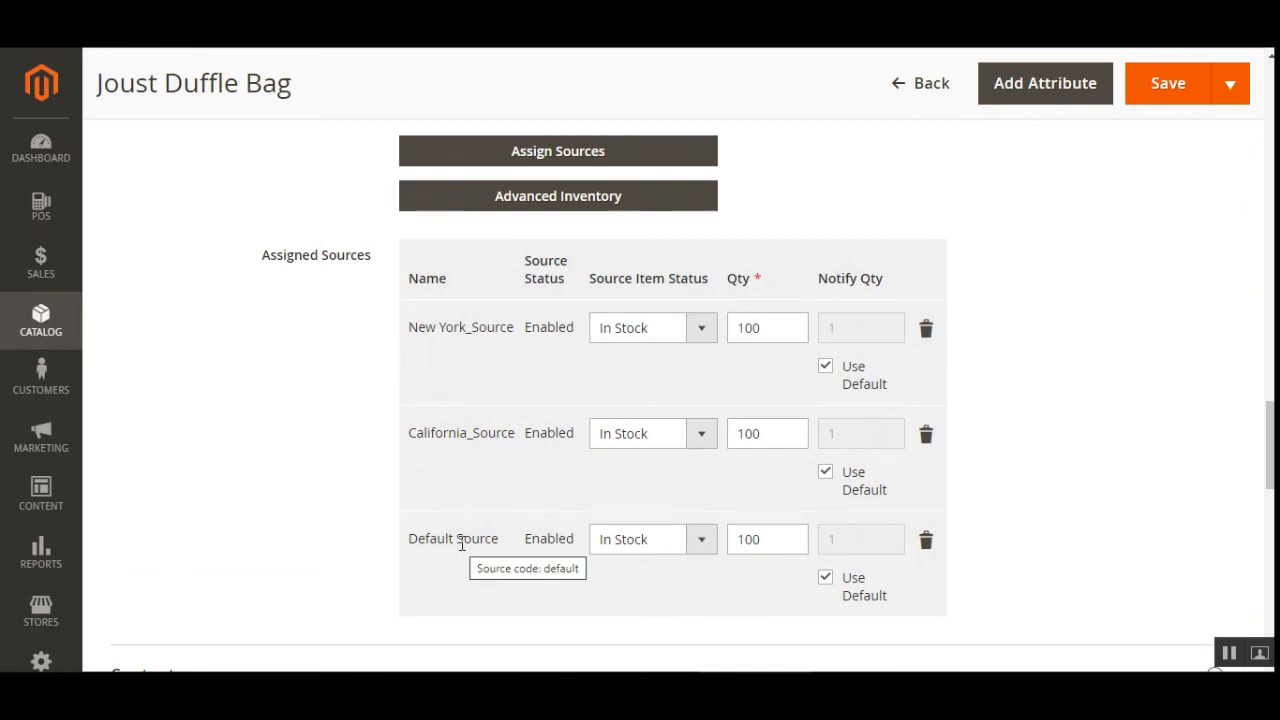
pyautogui.click(702, 330)
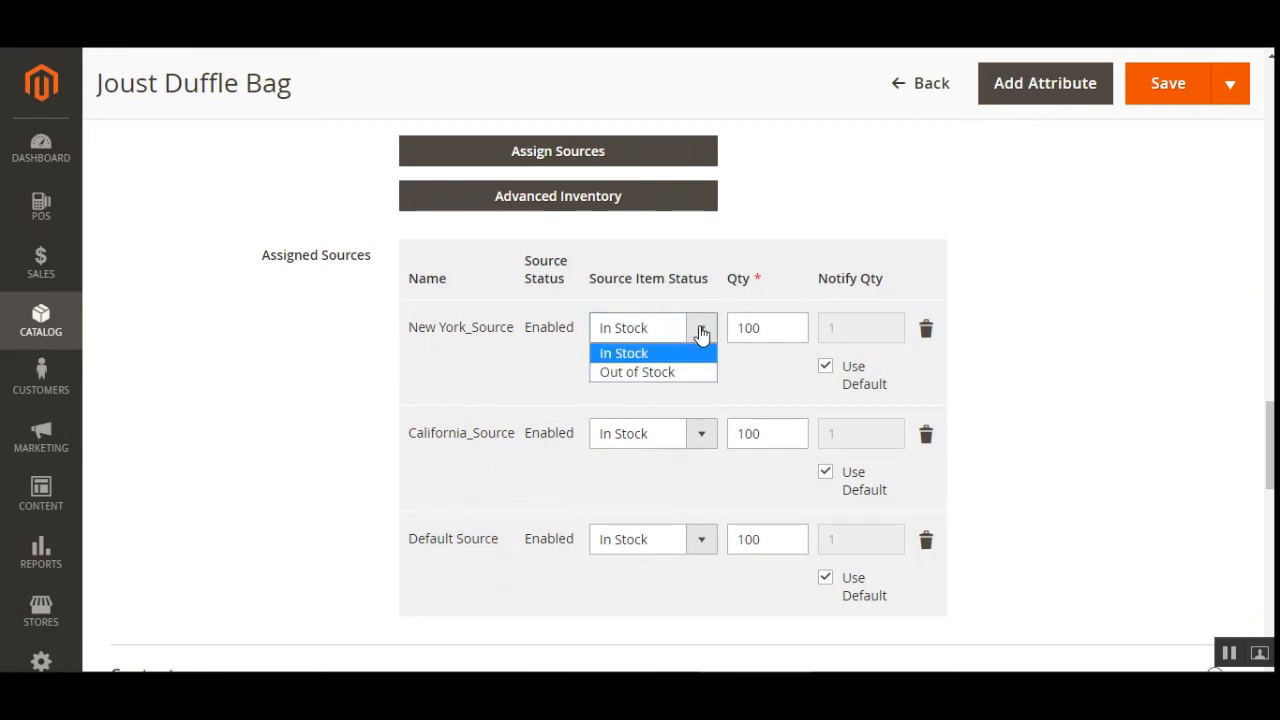
pyautogui.click(701, 333)
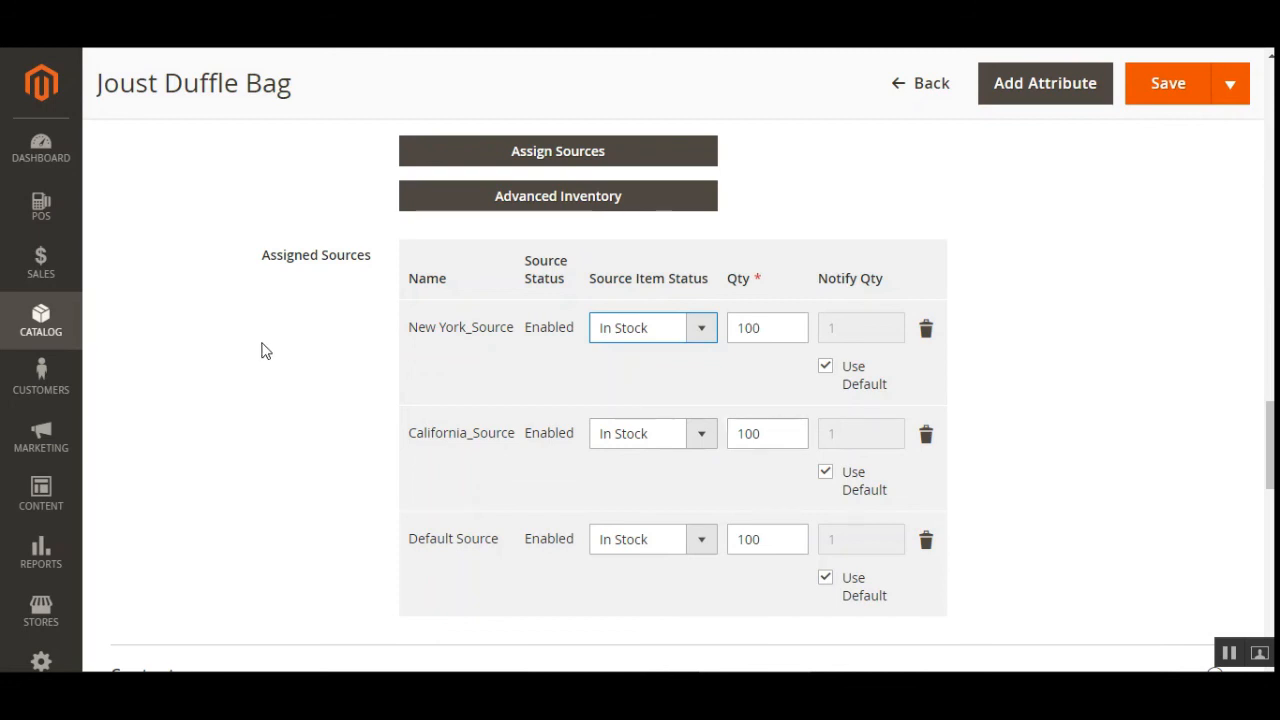
pyautogui.moveTo(441, 335)
pyautogui.scroll(3, 680, 400)
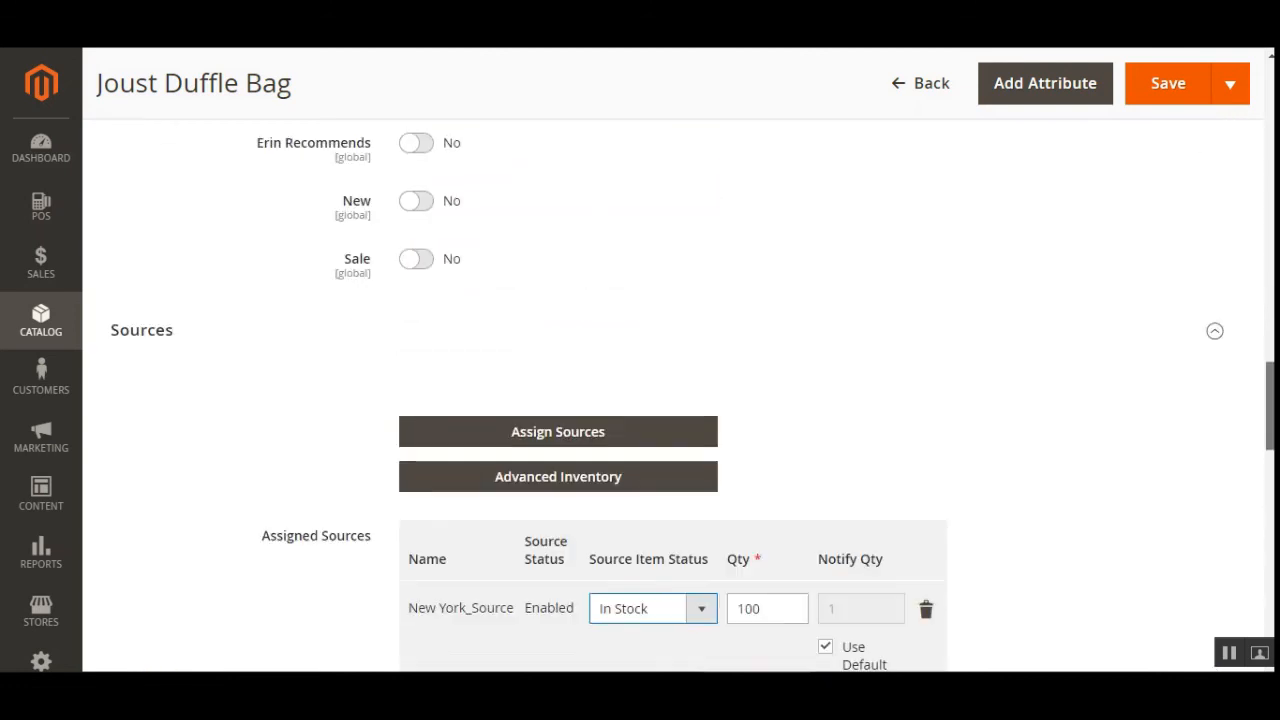
pyautogui.scroll(1, 680, 400)
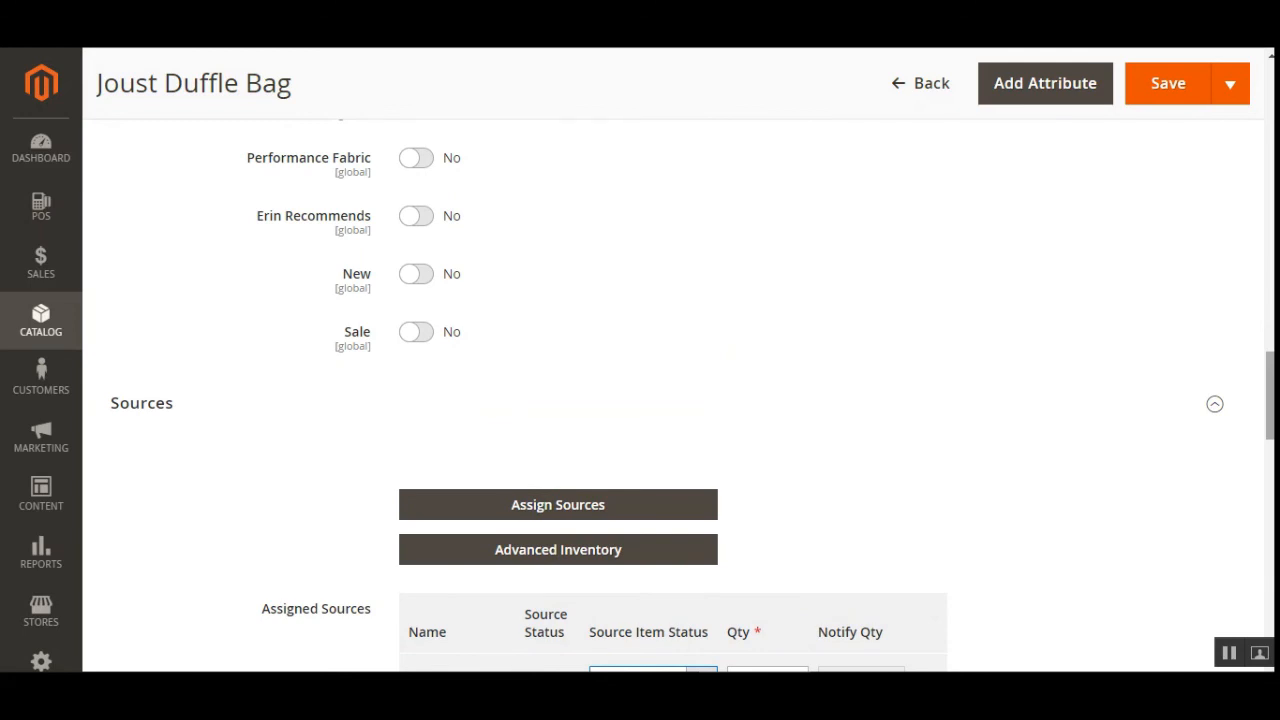
pyautogui.scroll(-3, 588, 312)
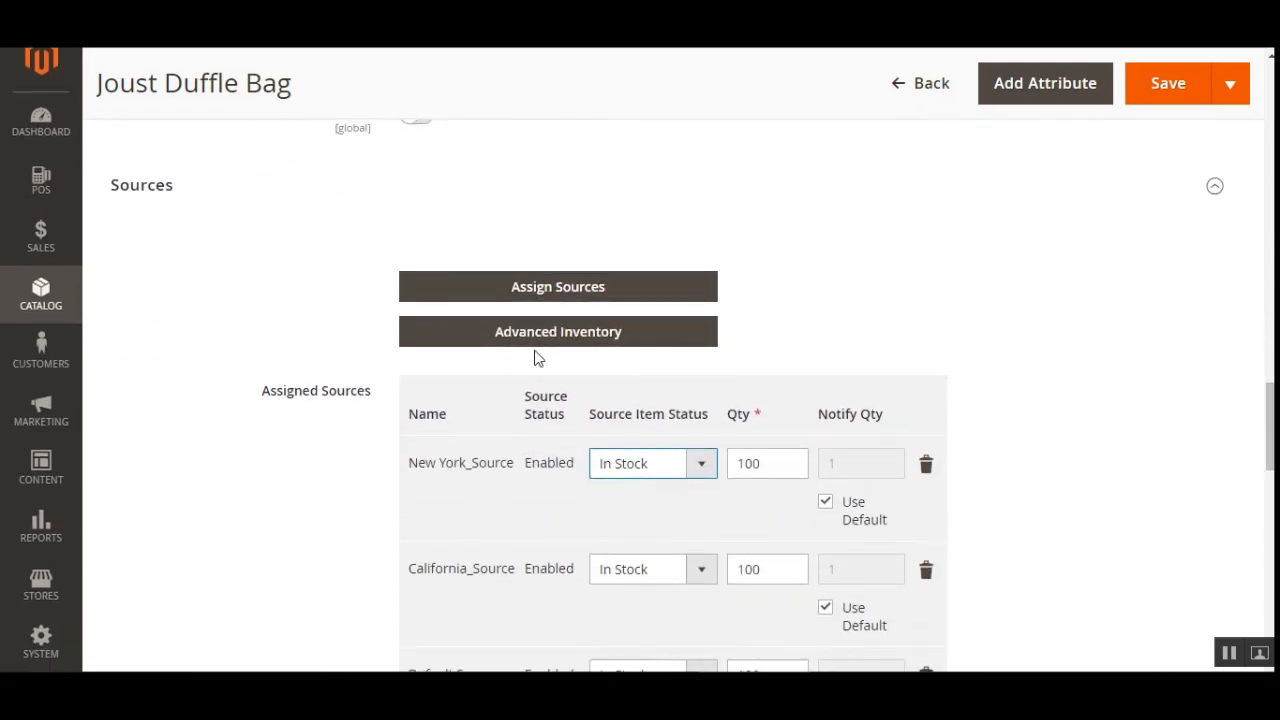